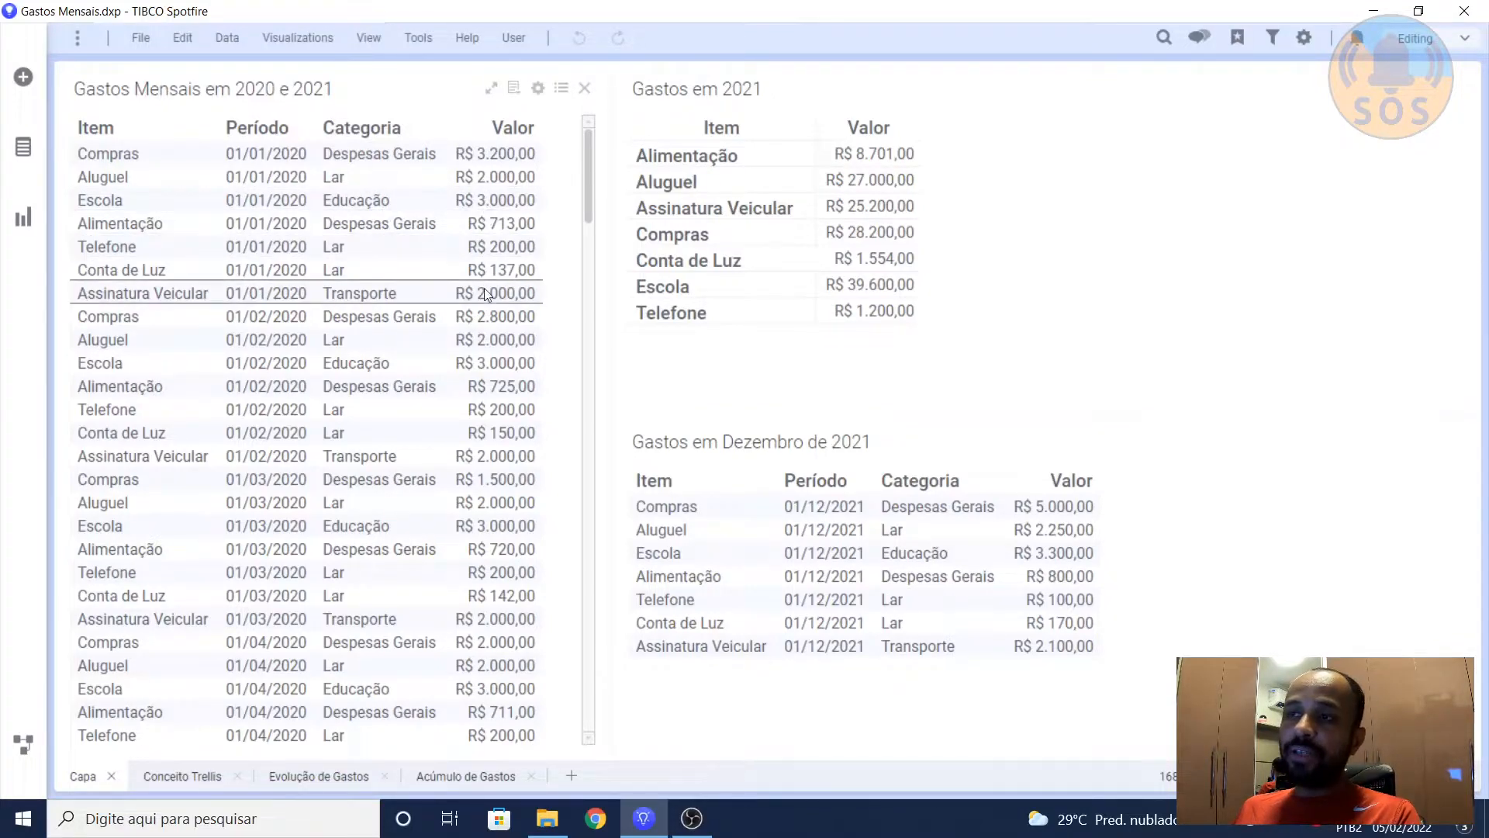
# Step: Look through the monthly records in the Gastos Mensais em 2020 e 2021 table and return to its first rows
pyautogui.moveTo(589, 152); pyautogui.dragTo(576, 429)
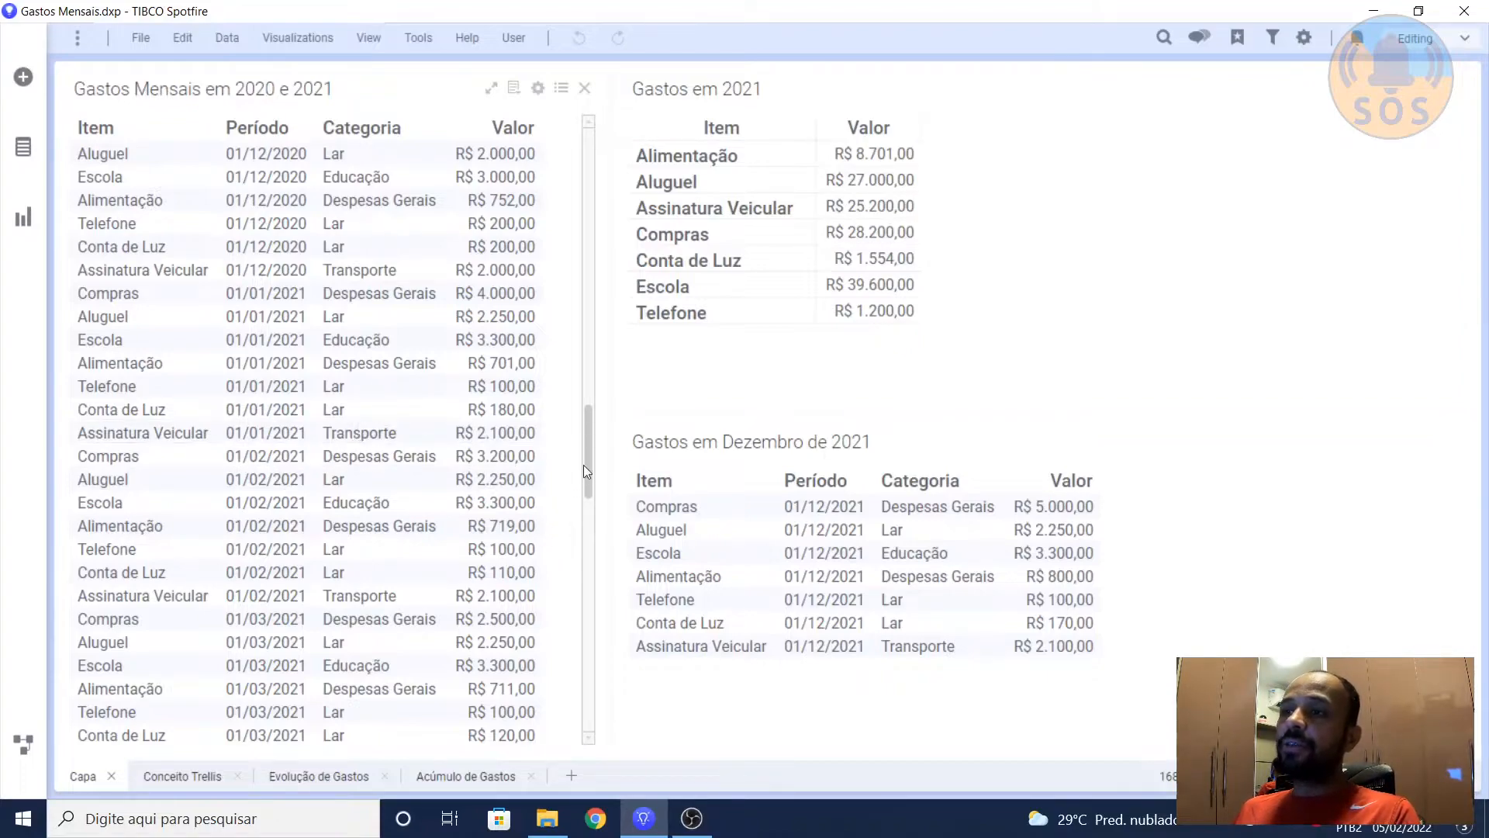
pyautogui.moveTo(589, 457); pyautogui.dragTo(588, 158)
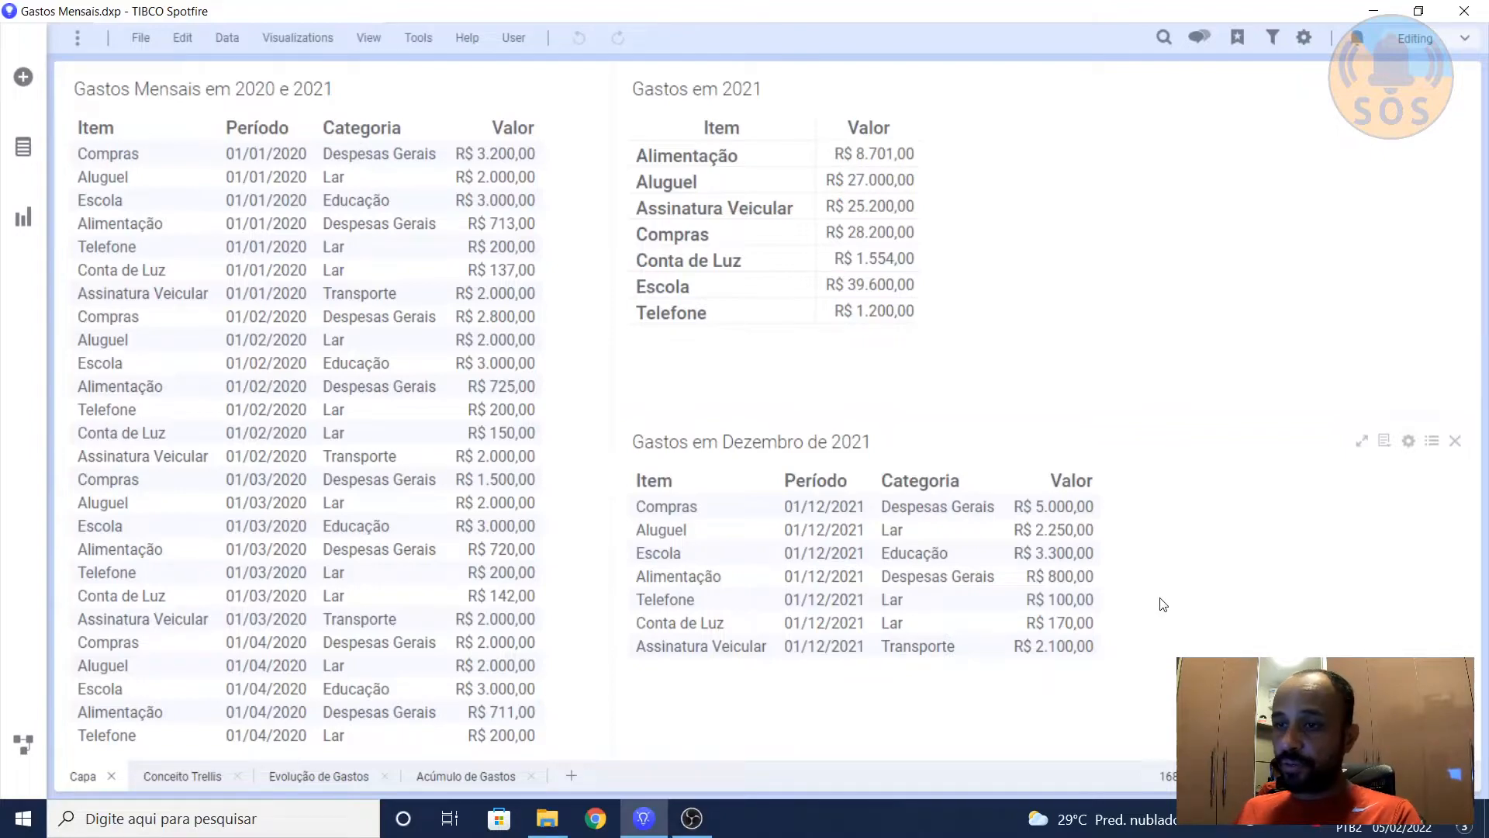
# Step: Open the Acúmulo de Gastos page and review the available options of the Ano, Visão and Divisão de Gastos selectors
pyautogui.click(442, 783)
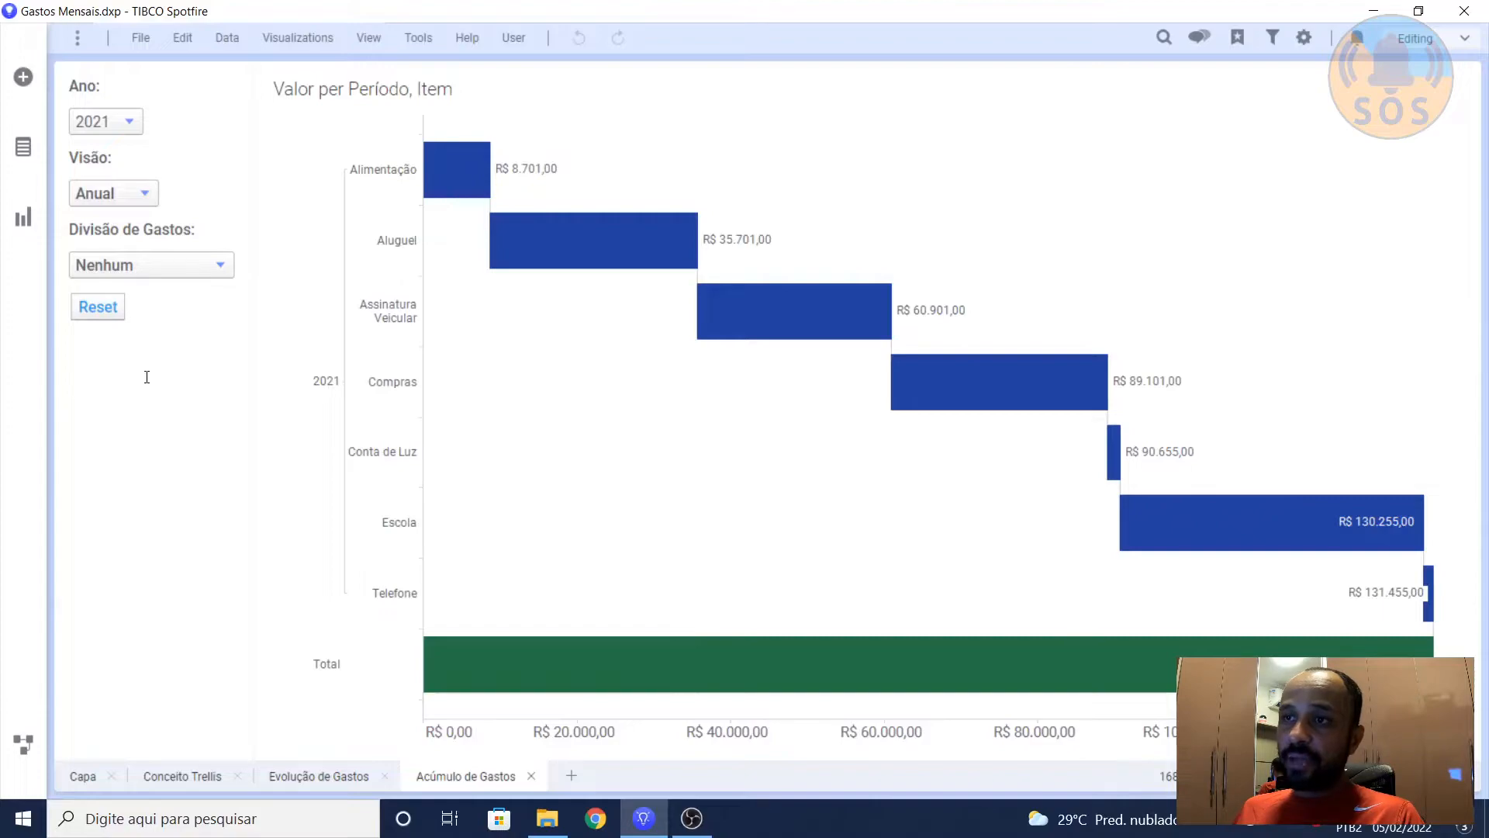
pyautogui.click(119, 127)
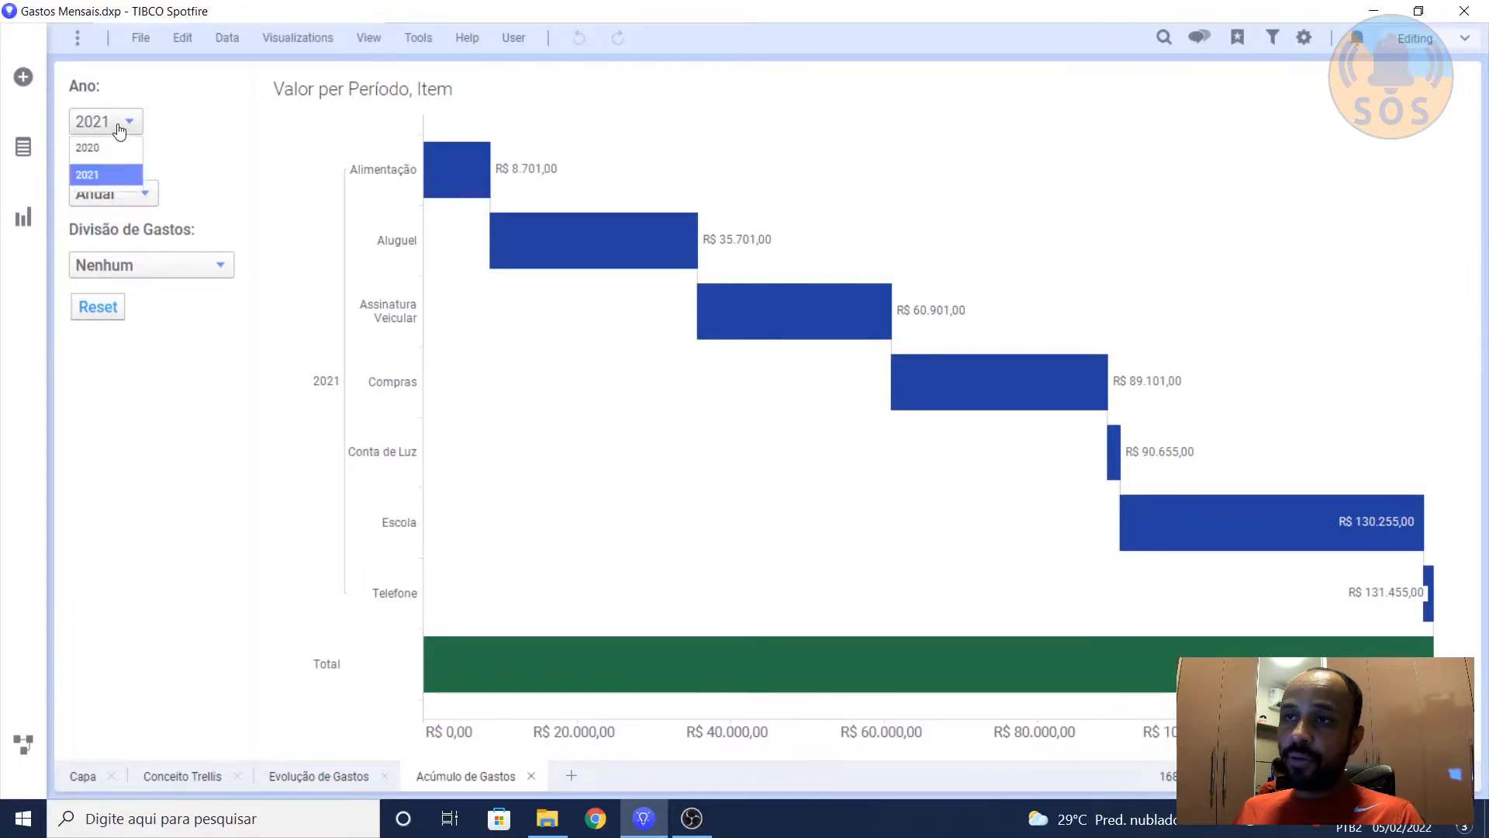
pyautogui.click(202, 149)
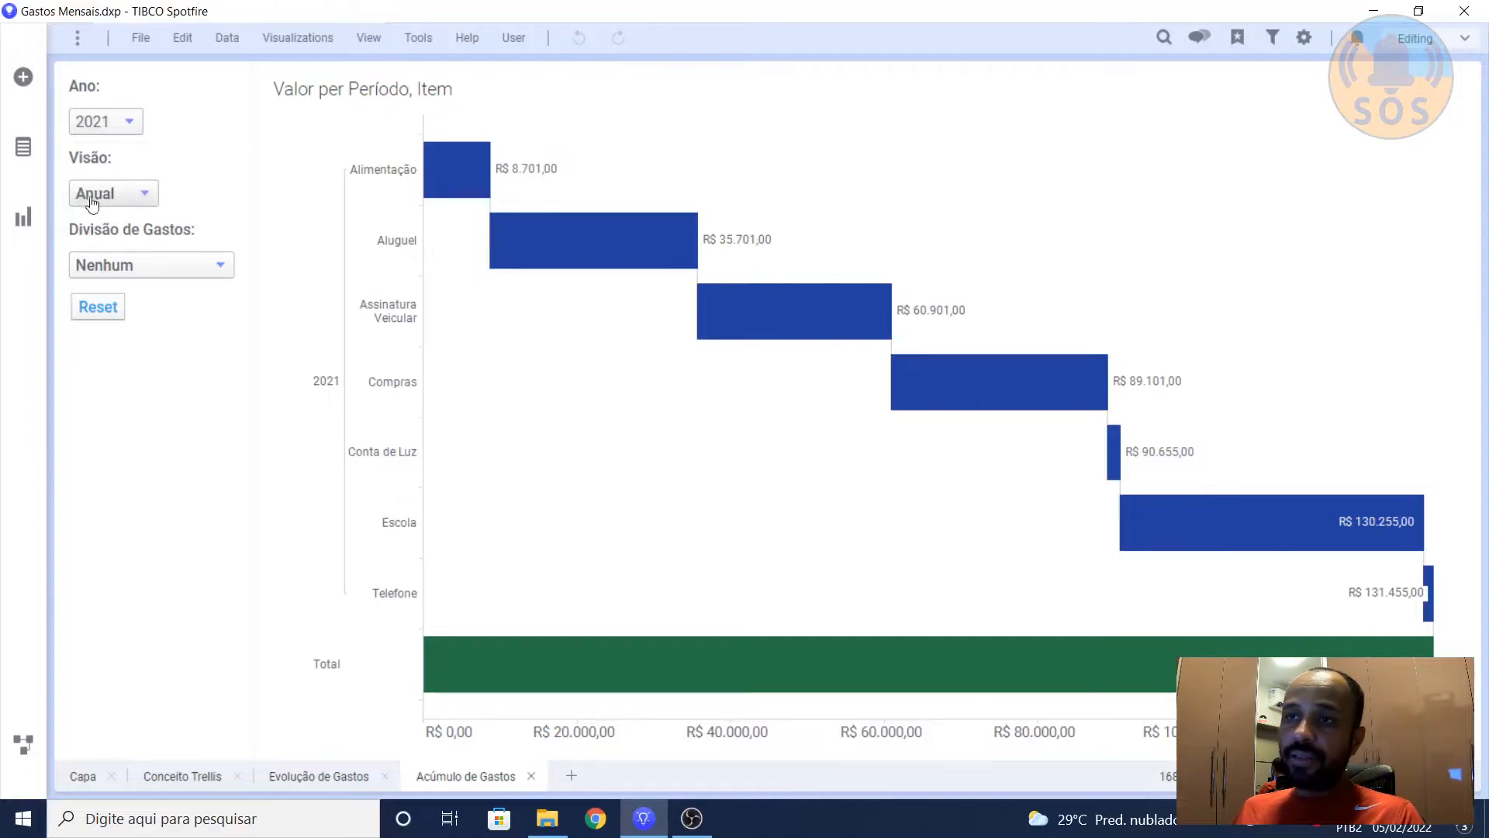
pyautogui.click(146, 203)
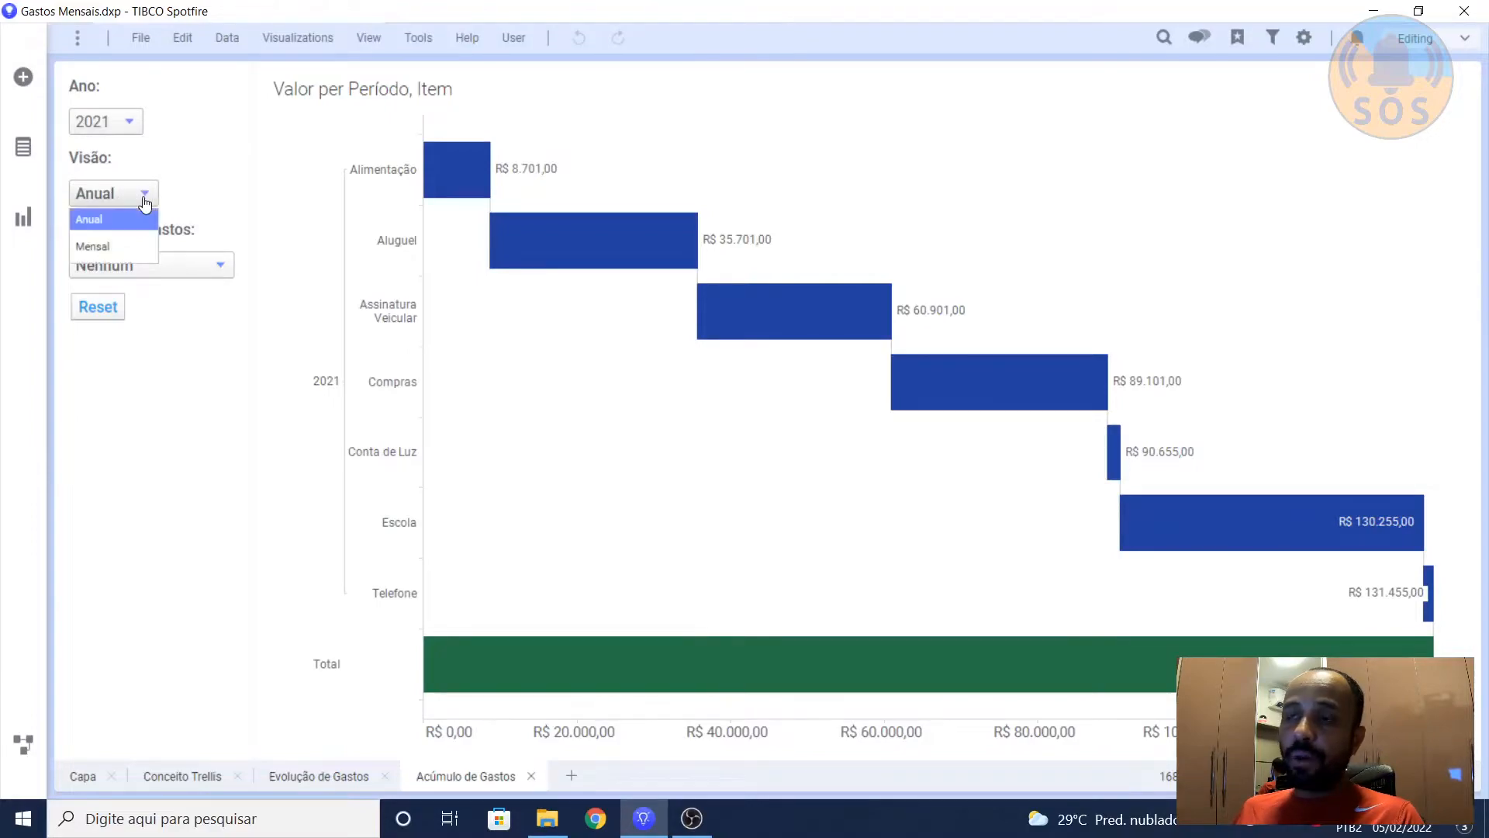
pyautogui.click(220, 188)
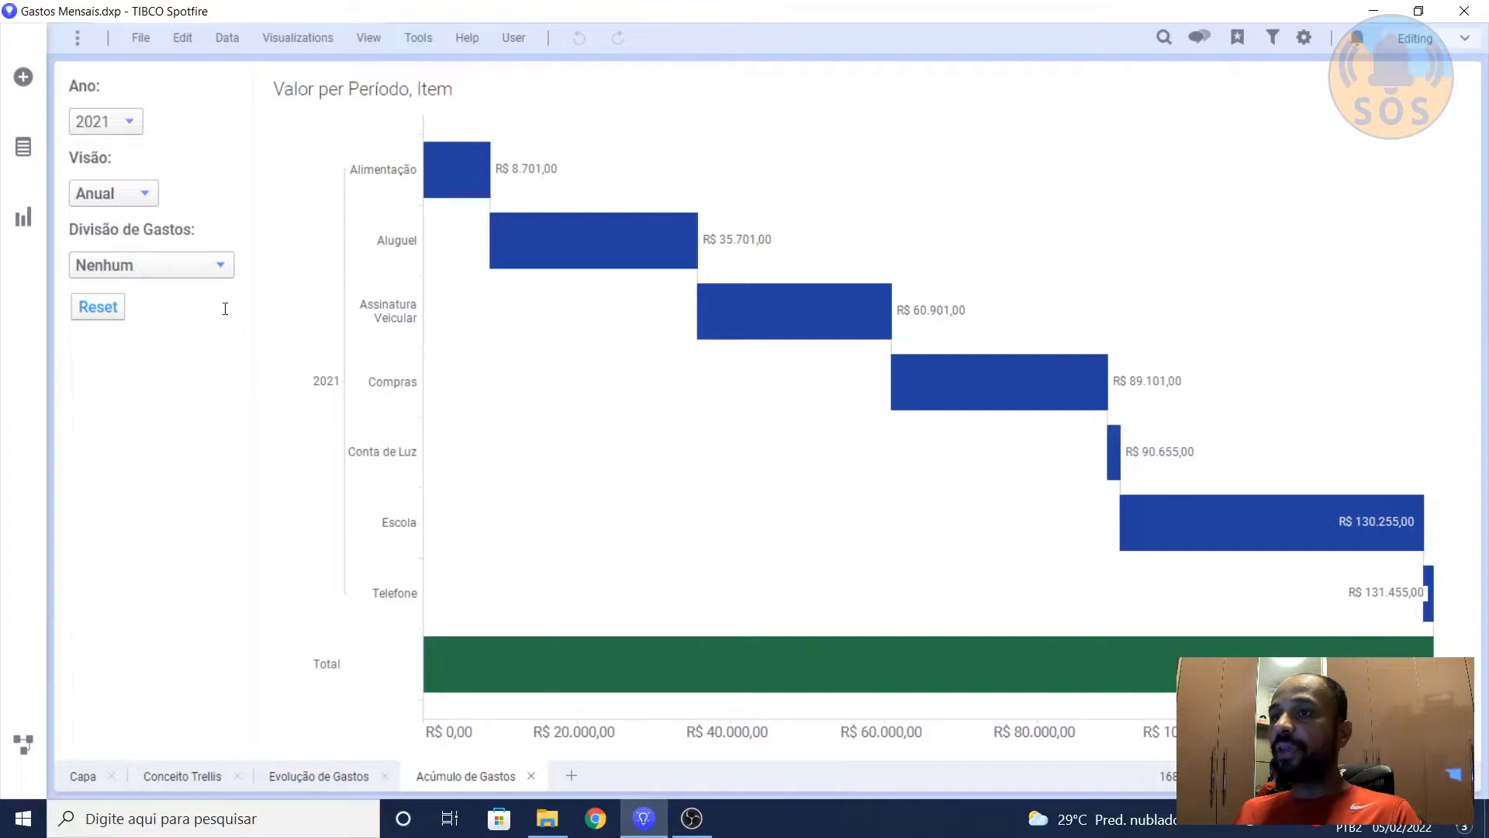
pyautogui.click(218, 271)
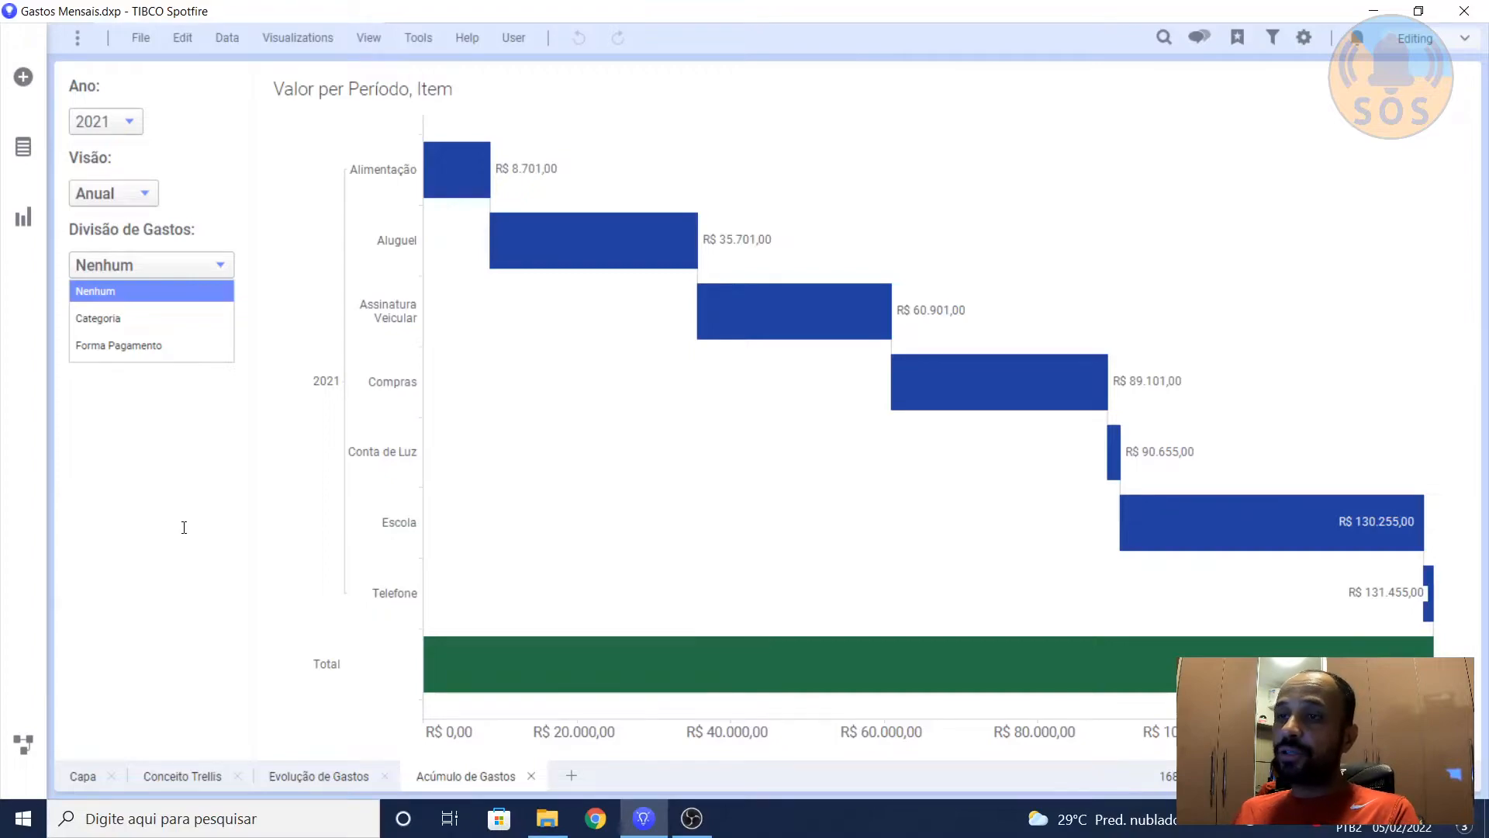
pyautogui.click(180, 468)
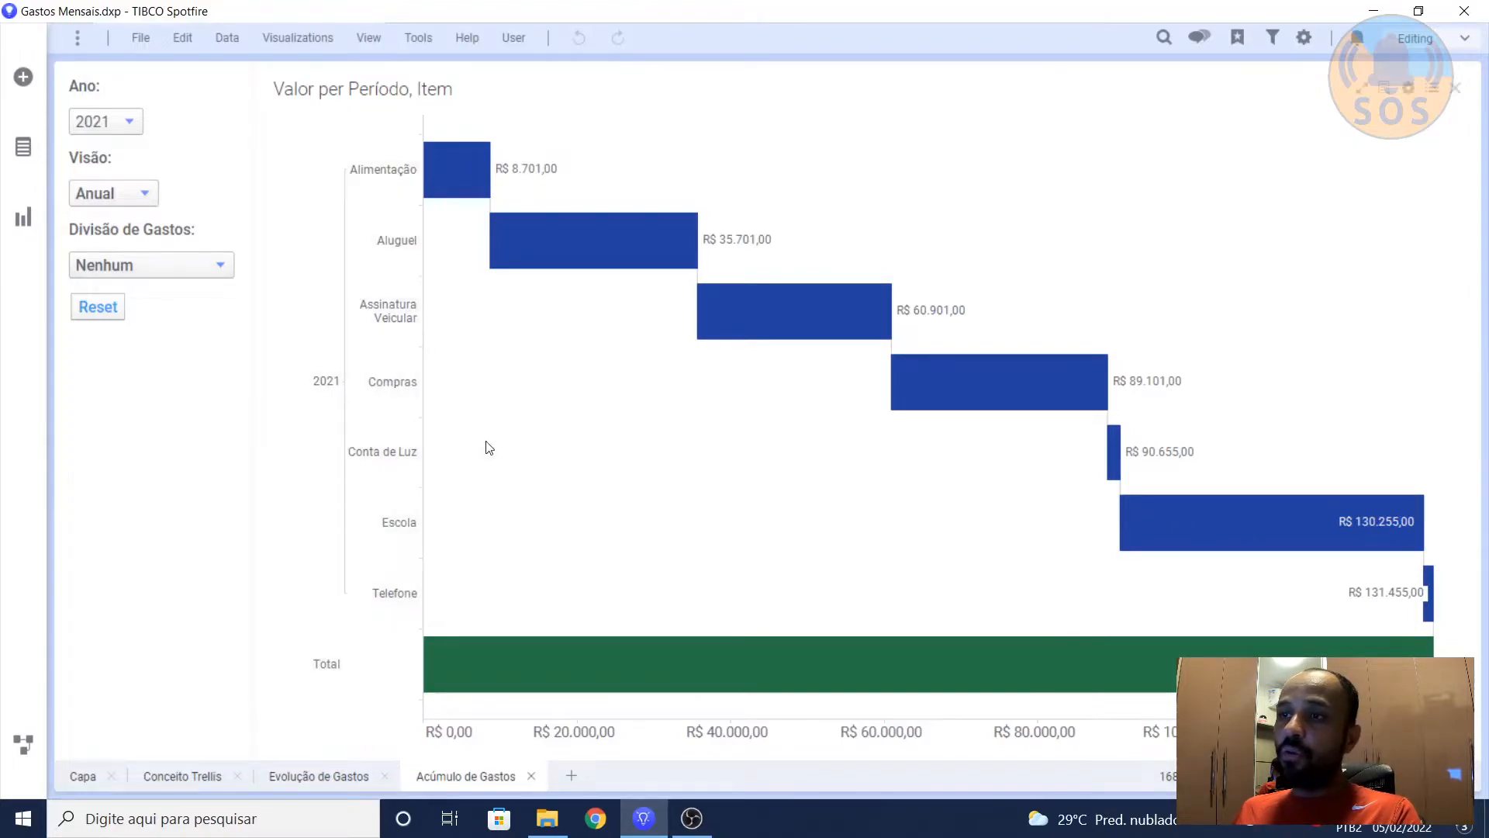
pyautogui.click(220, 269)
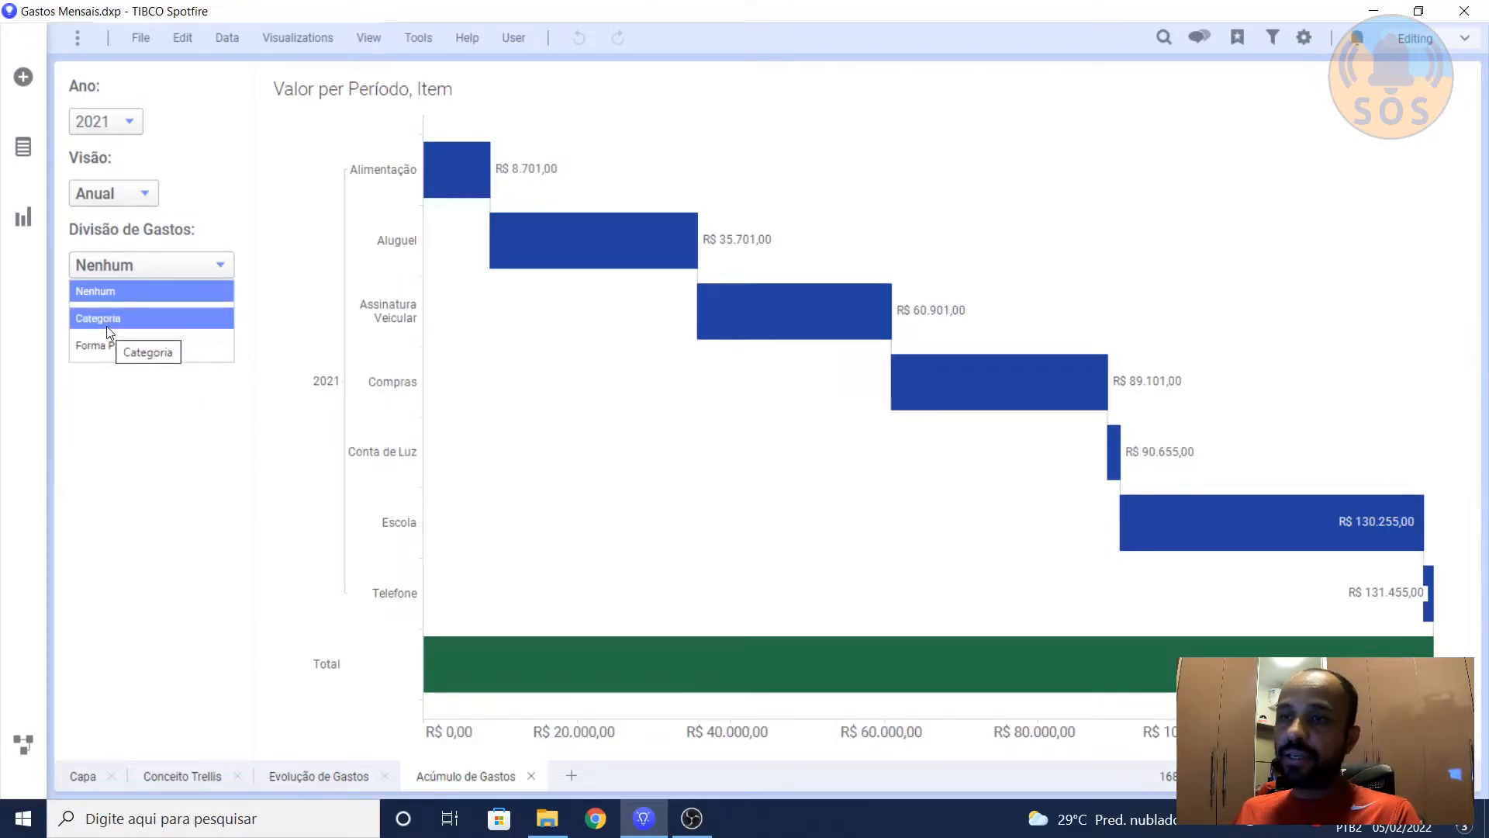
pyautogui.click(142, 428)
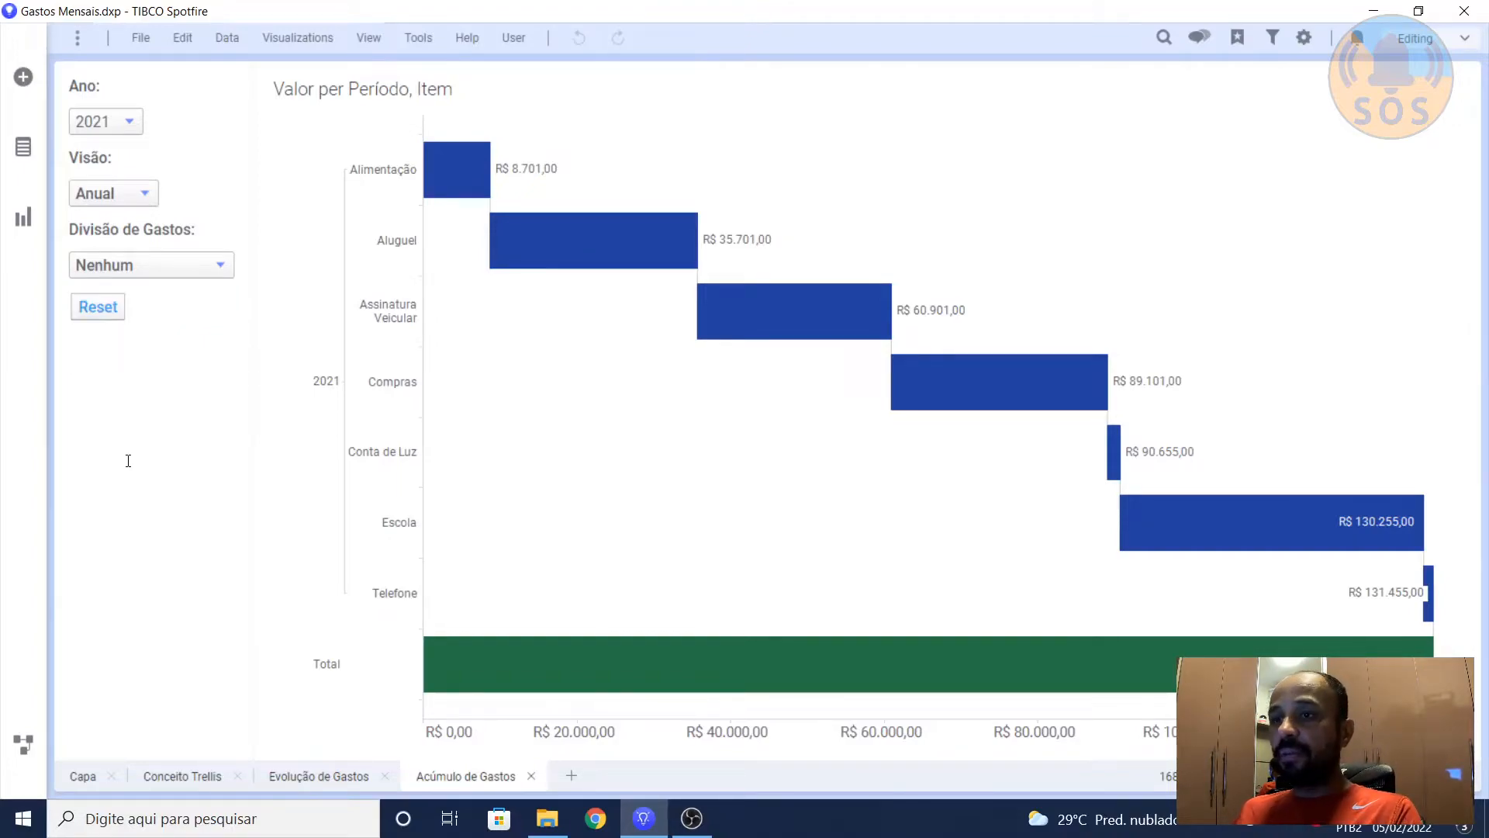
# Step: Open the text area holding the selectors for editing and review the dynamic item and property control types, including Drop-down list
pyautogui.rightClick(94, 362)
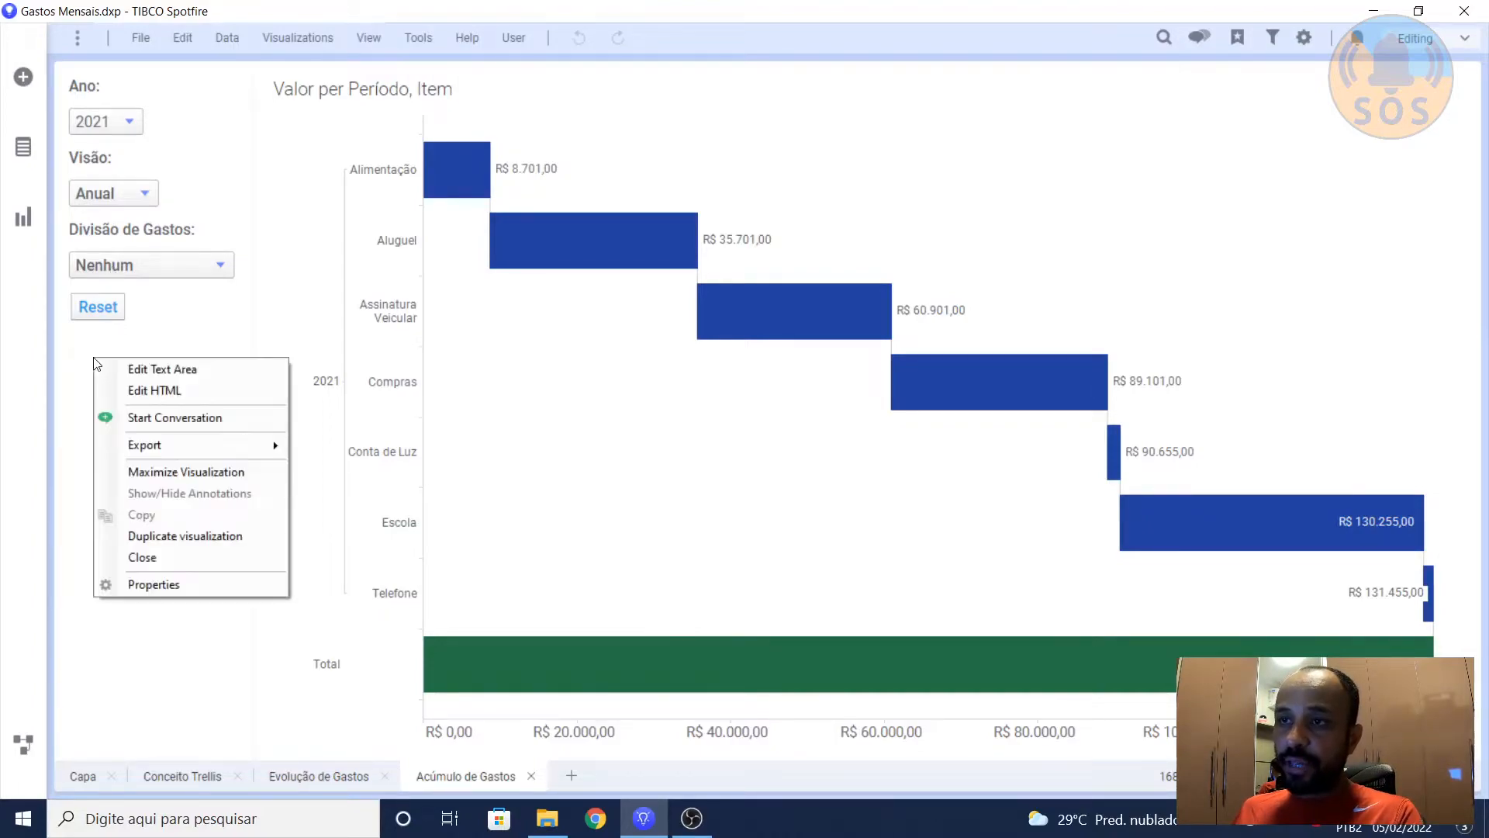
pyautogui.click(139, 372)
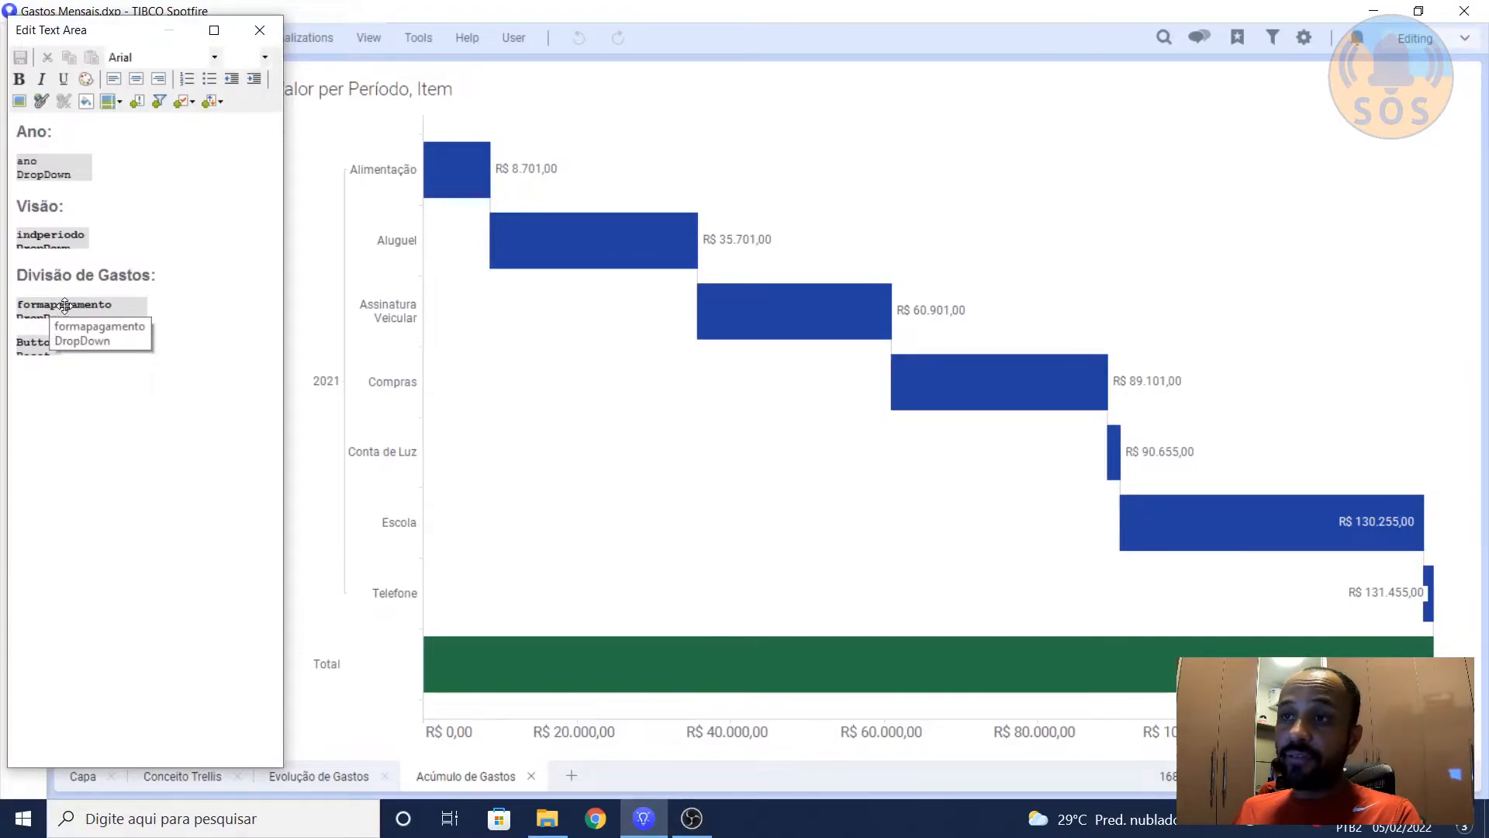
pyautogui.click(222, 102)
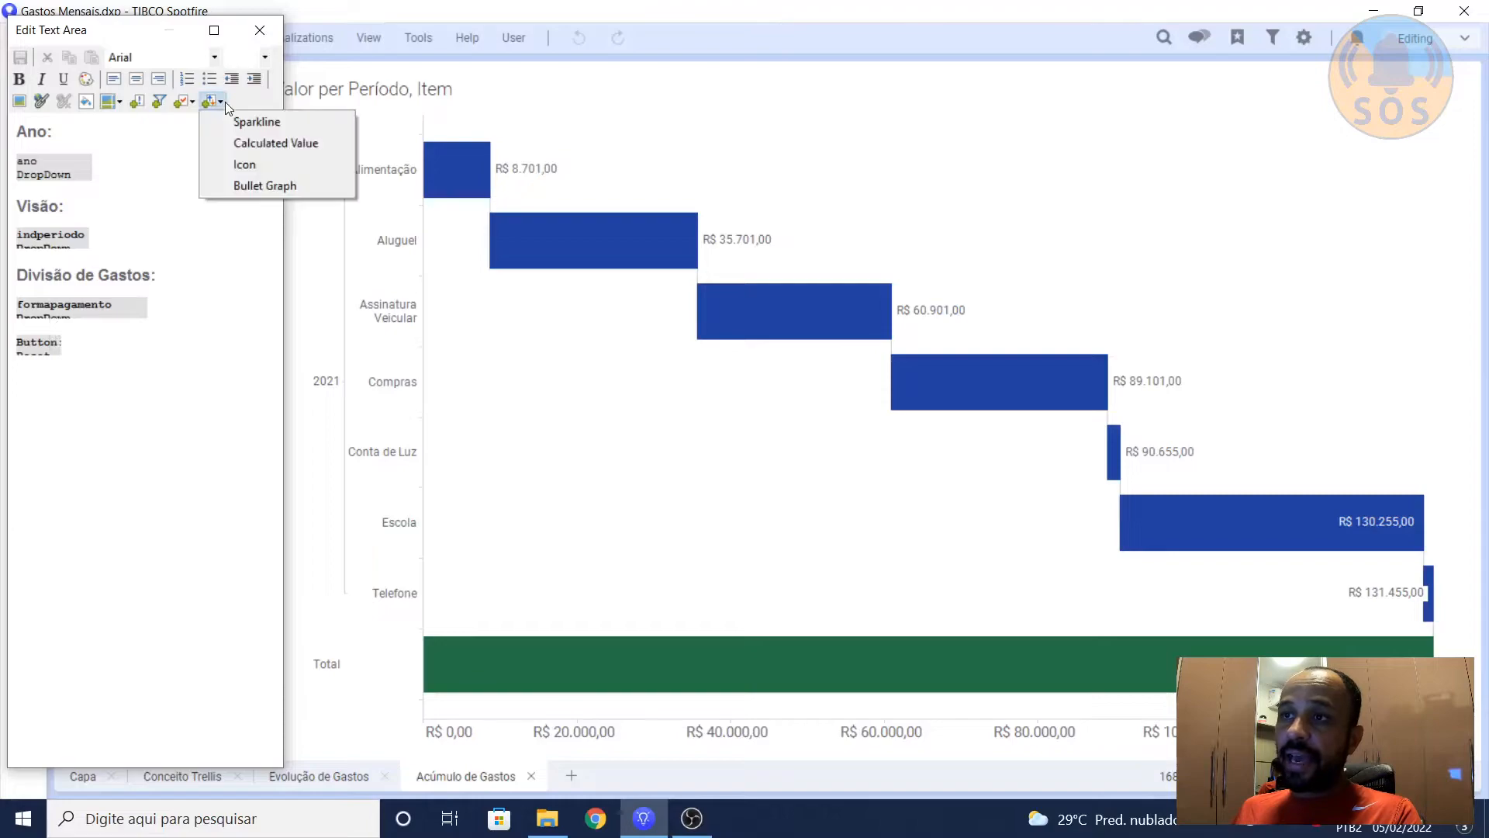
pyautogui.click(194, 101)
pyautogui.click(194, 101)
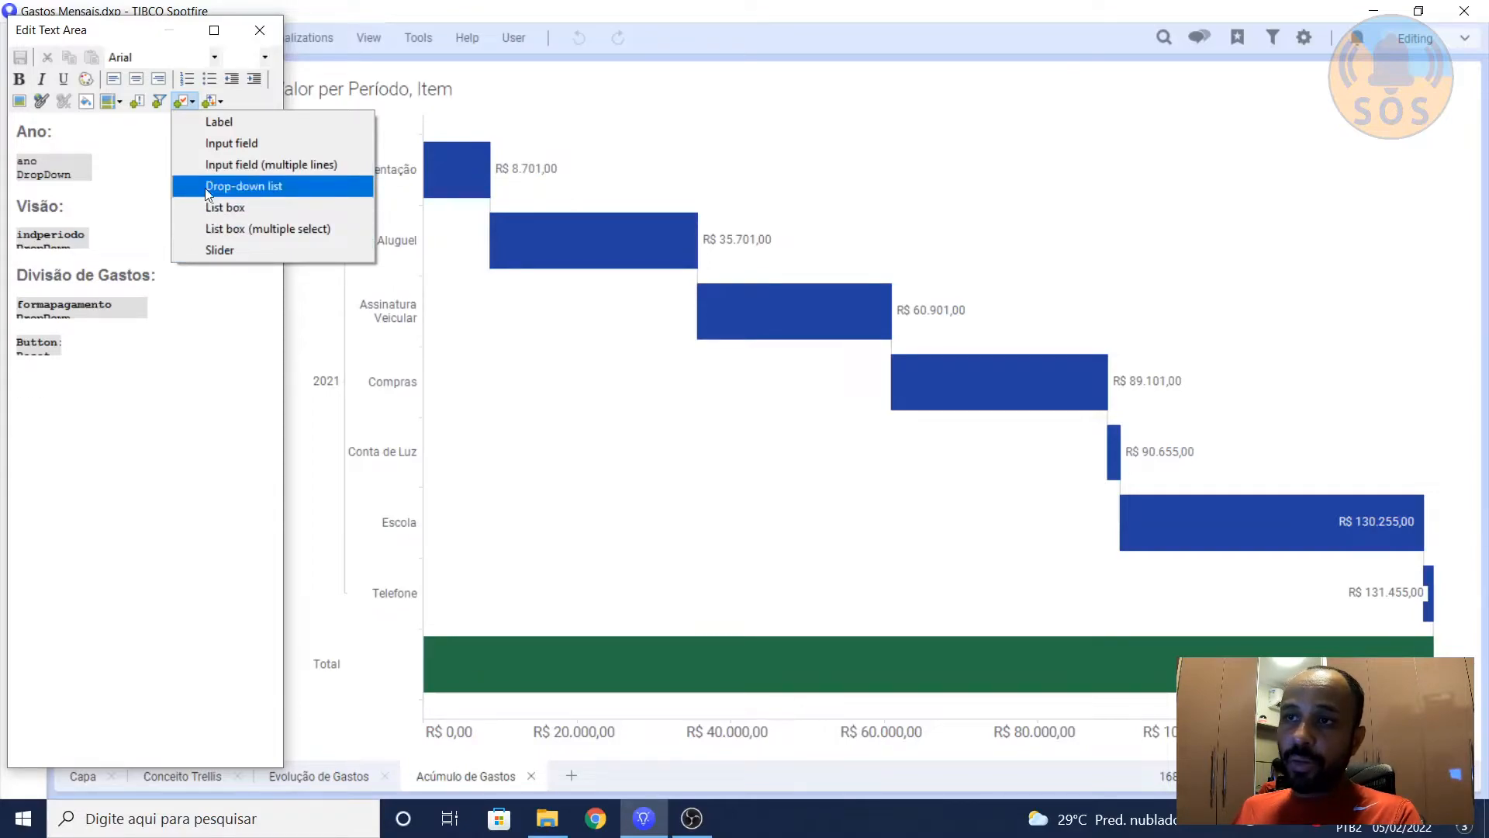
# Step: Inspect the property and fixed values behind the formapagamento drop-down control, and leave the text area editor without changes
pyautogui.rightClick(96, 307)
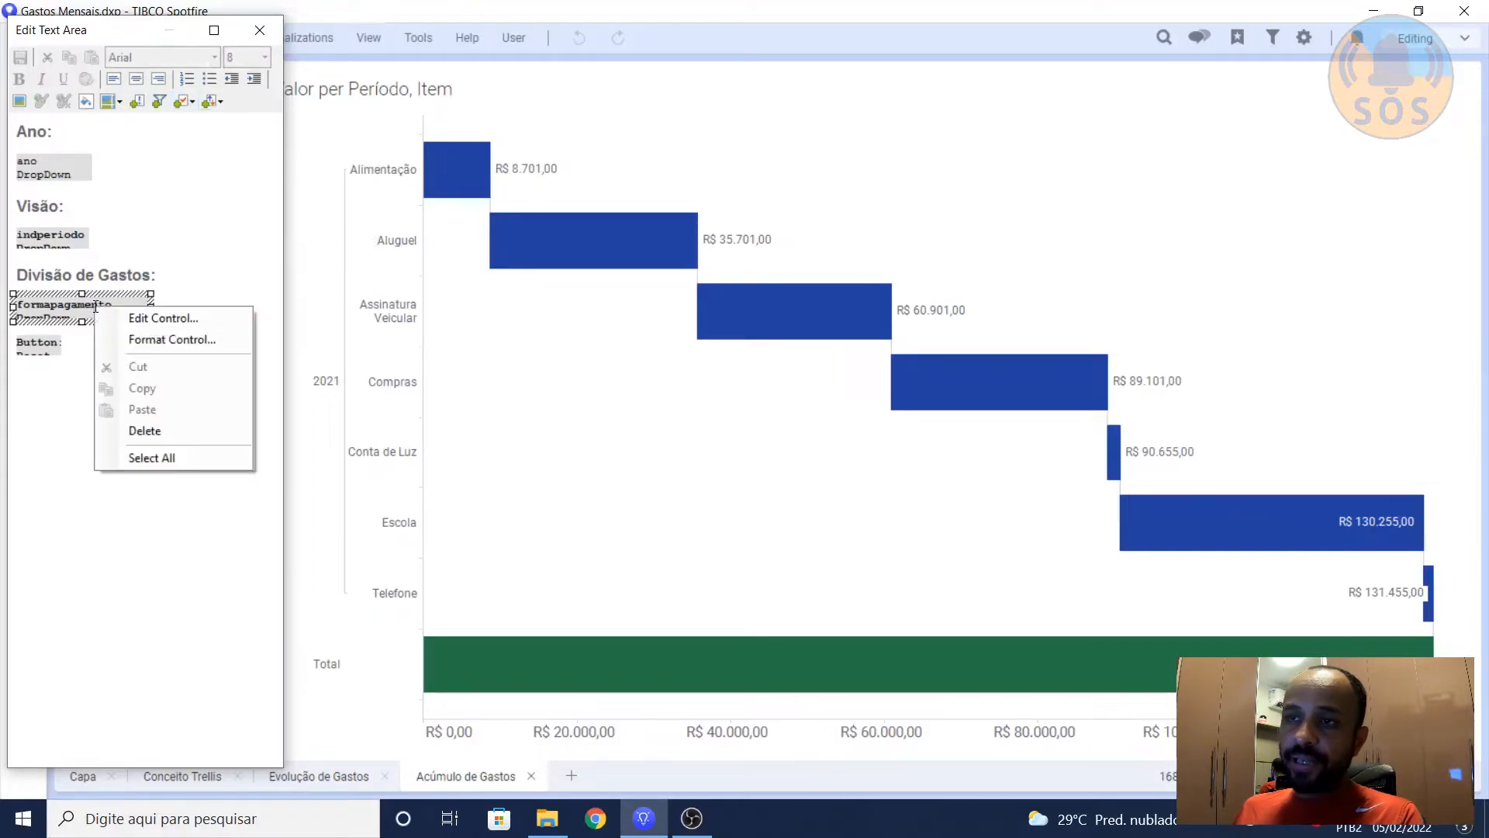
pyautogui.click(112, 320)
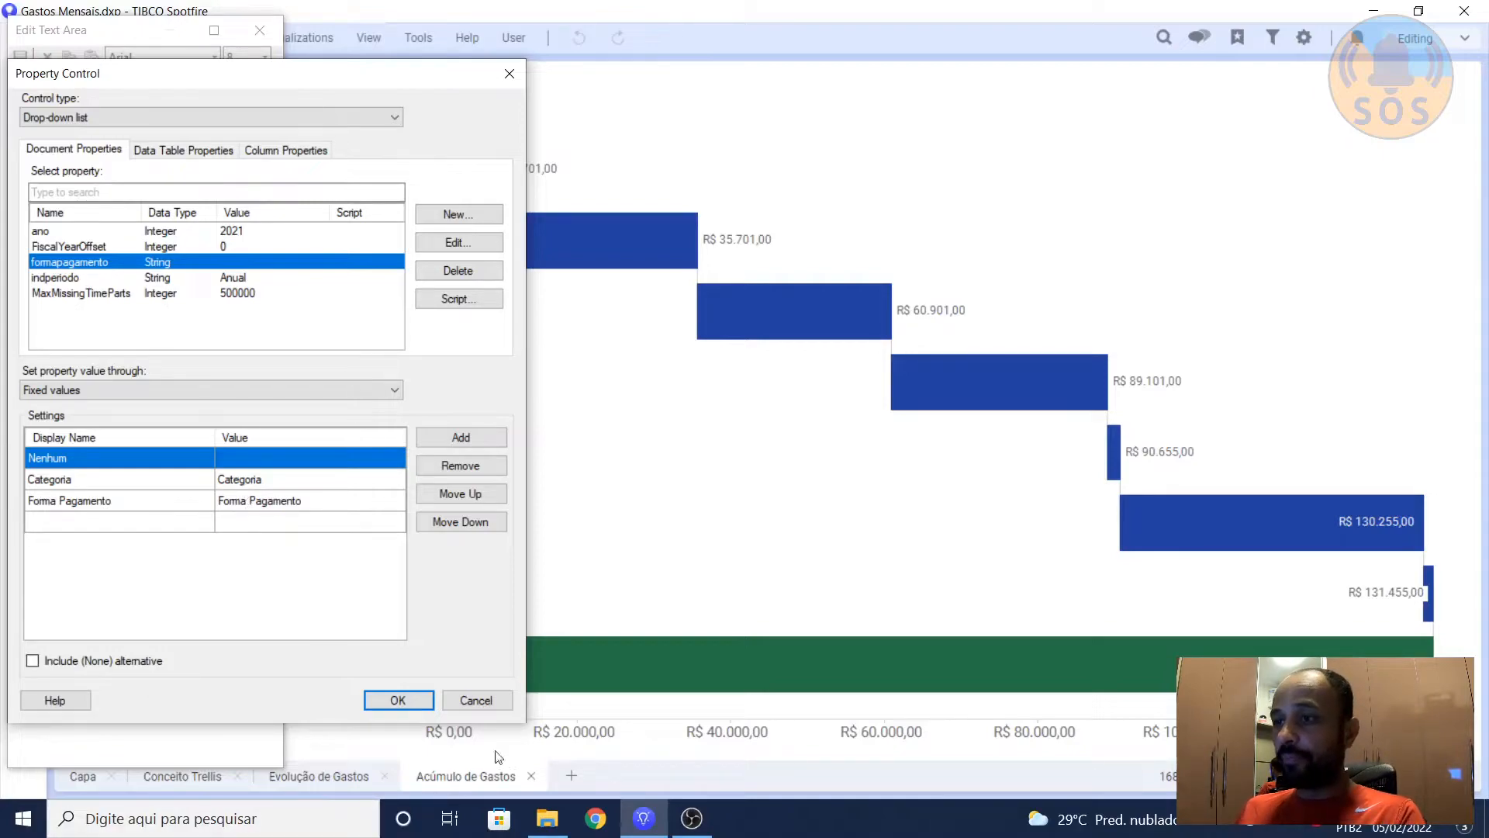
pyautogui.click(486, 702)
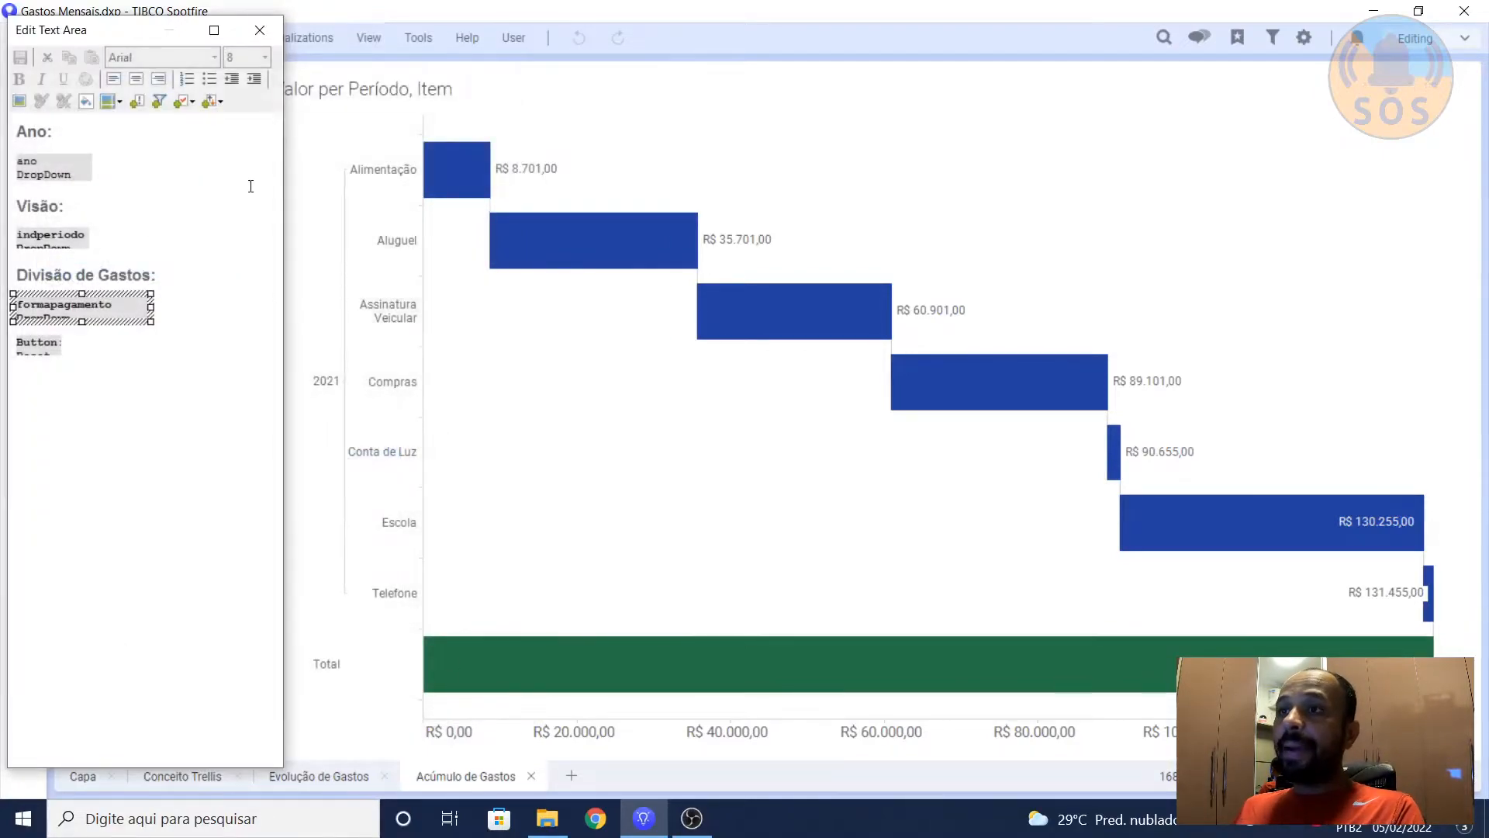
pyautogui.click(259, 29)
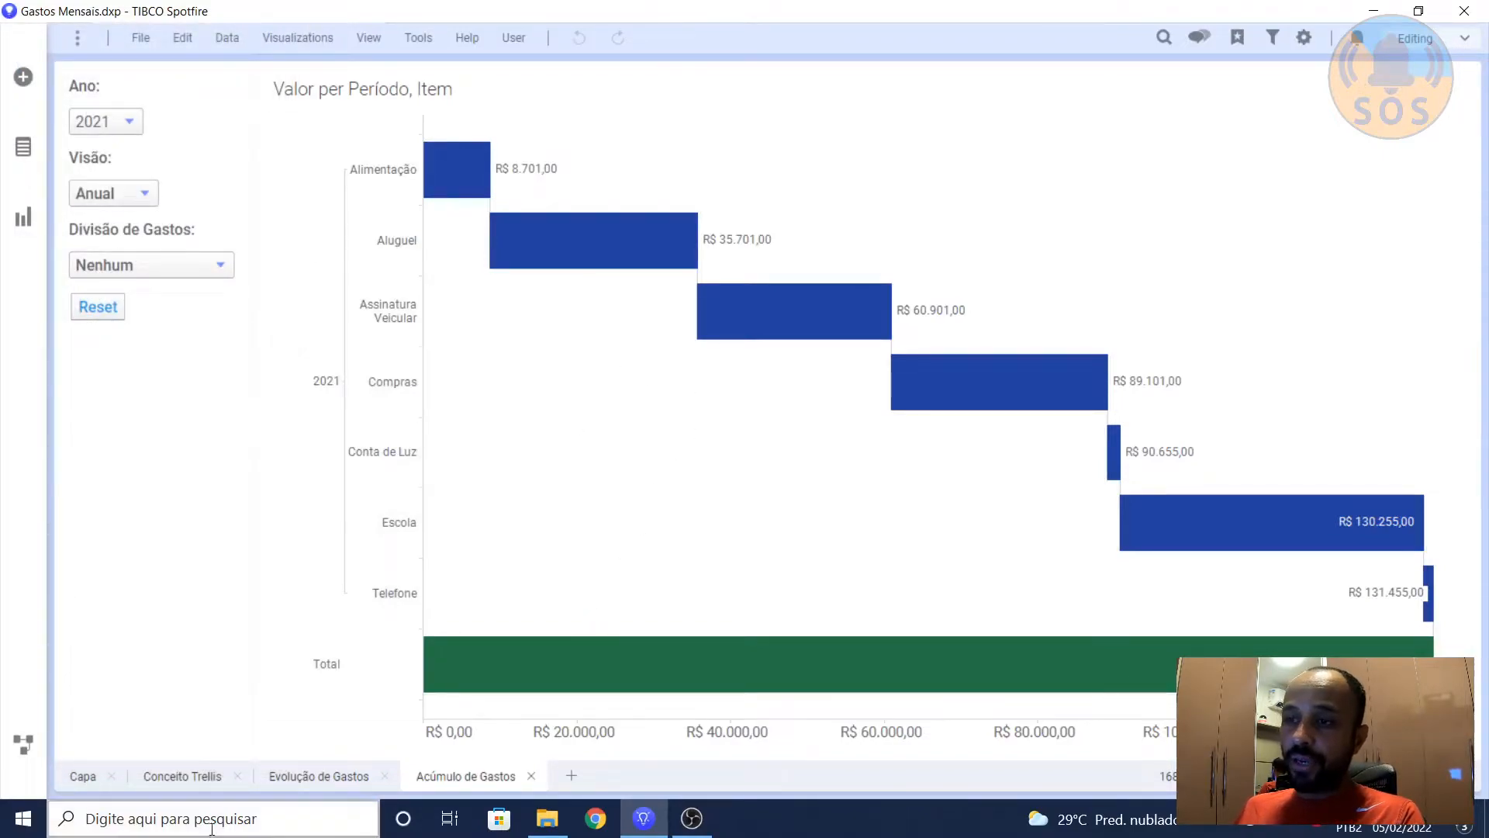
# Step: On the Evolução de Gastos page, mark the accumulated value of Compras in the Despesas Acumuladas table
pyautogui.click(316, 778)
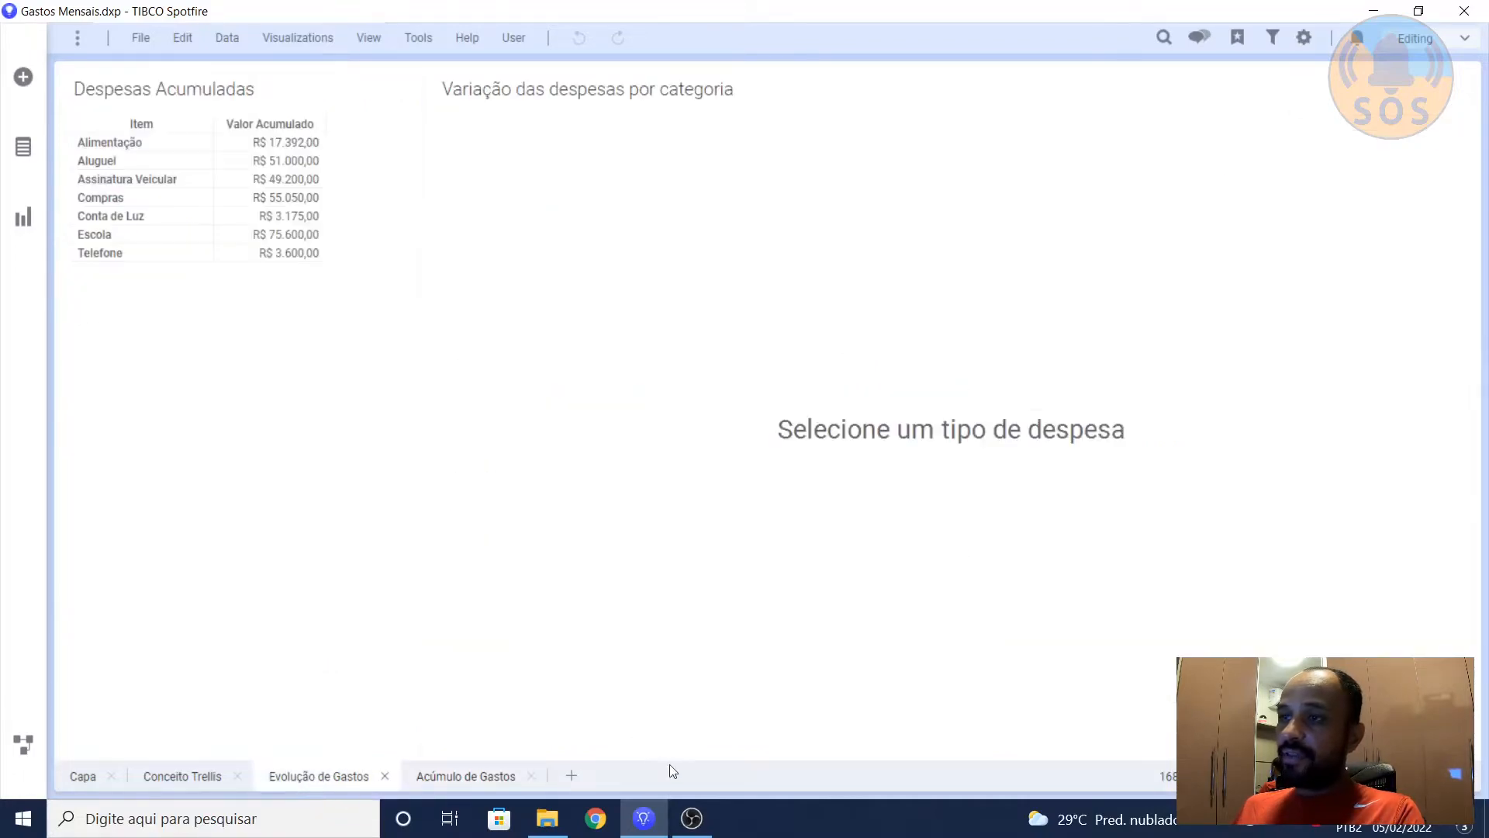
pyautogui.click(276, 198)
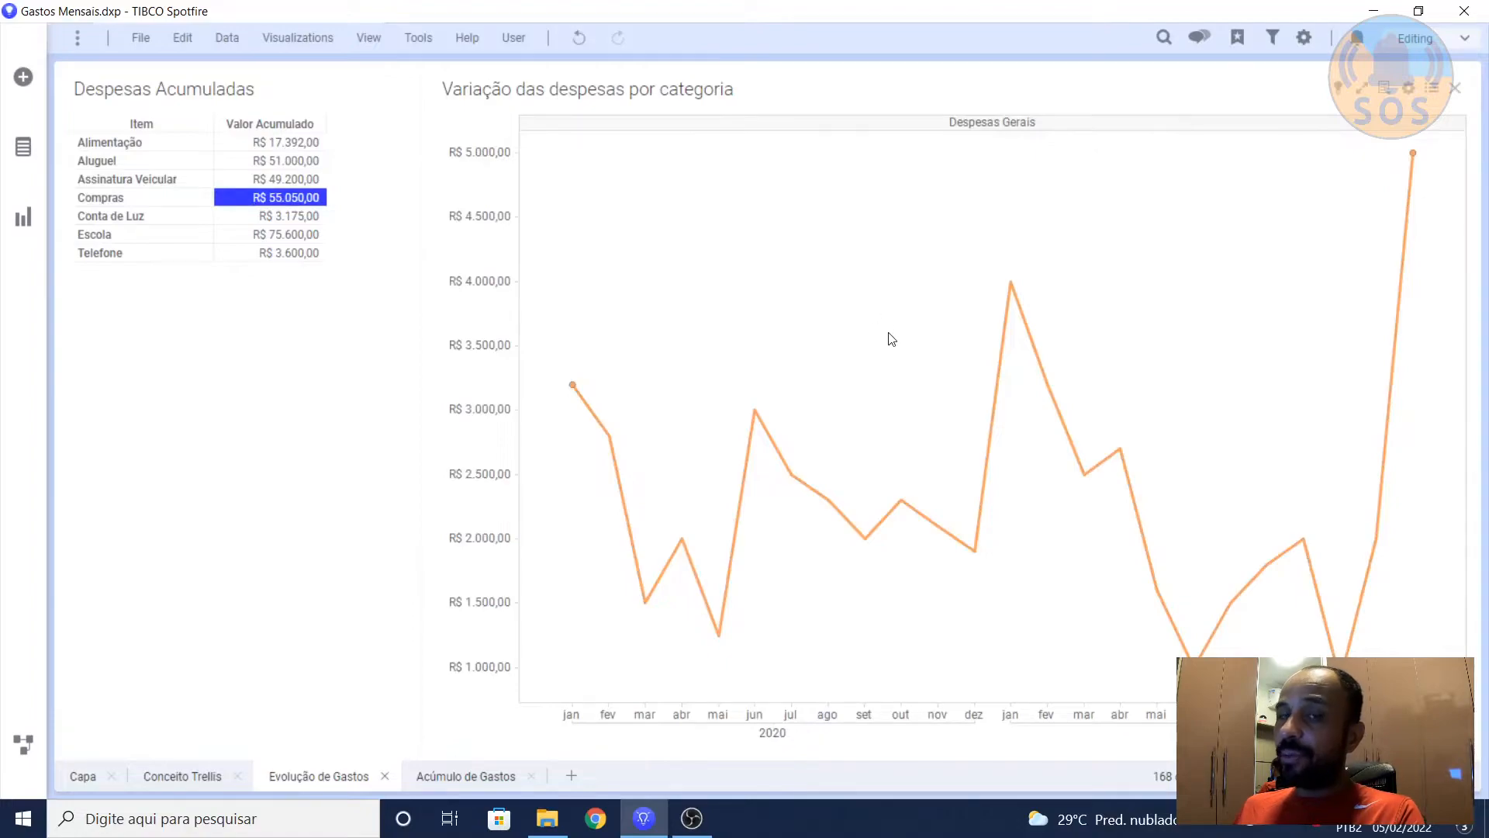
# Step: Open the custom expression behind the Categoria split of the Trellis panels in the Variação das despesas por categoria line chart
pyautogui.rightClick(858, 288)
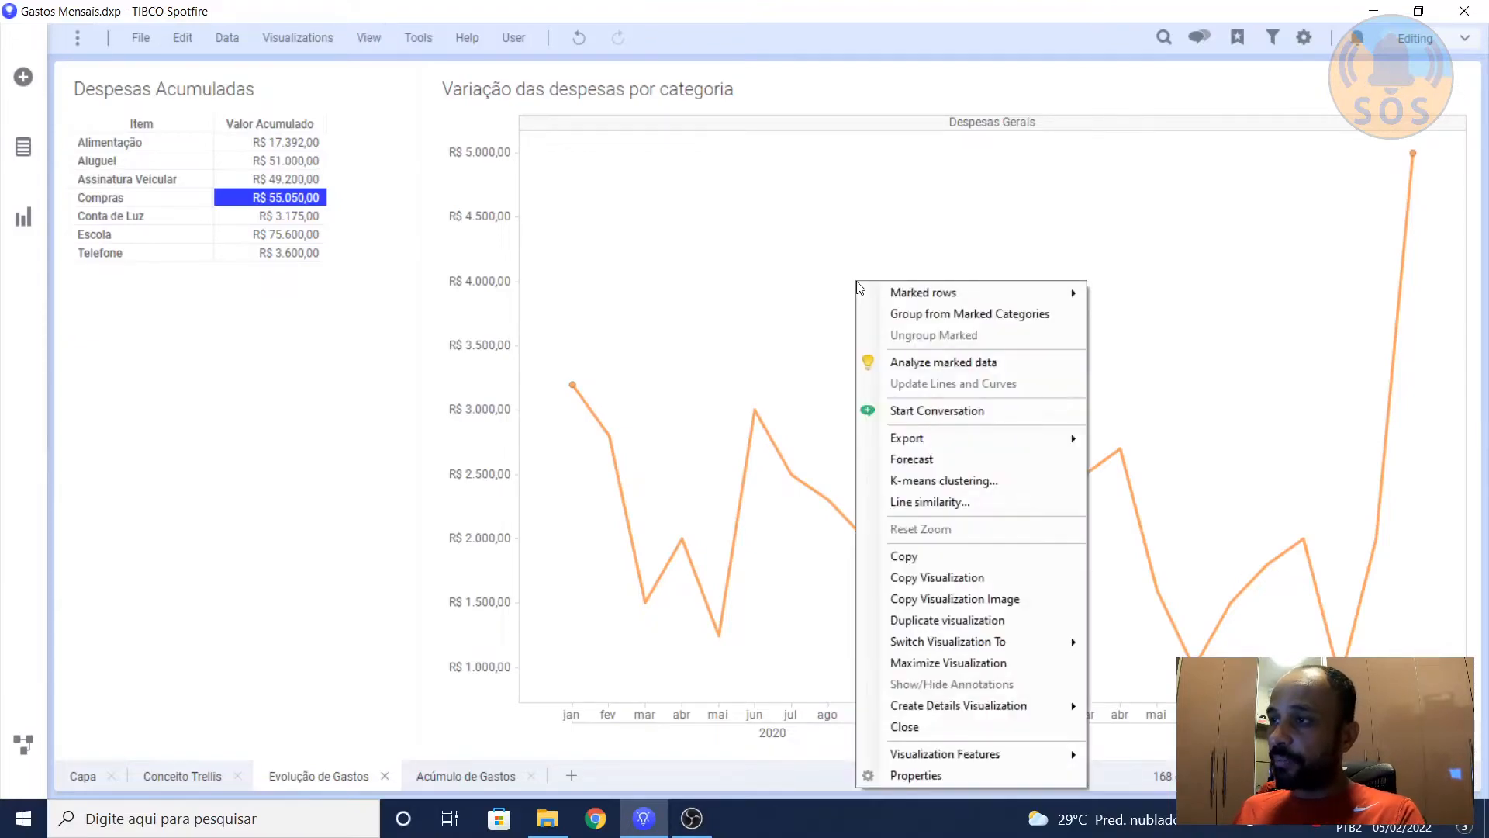
pyautogui.click(890, 774)
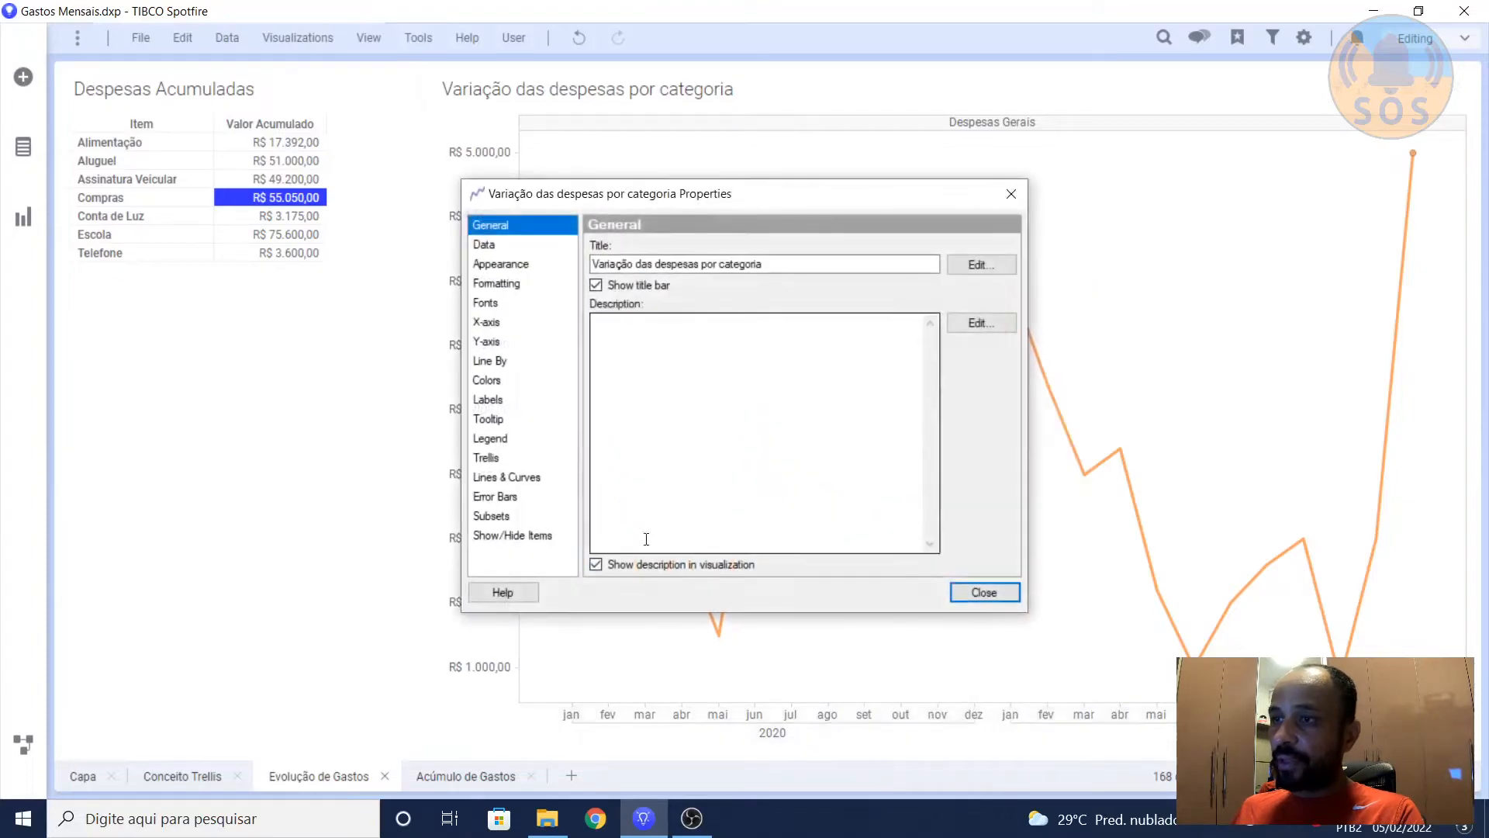
pyautogui.click(493, 458)
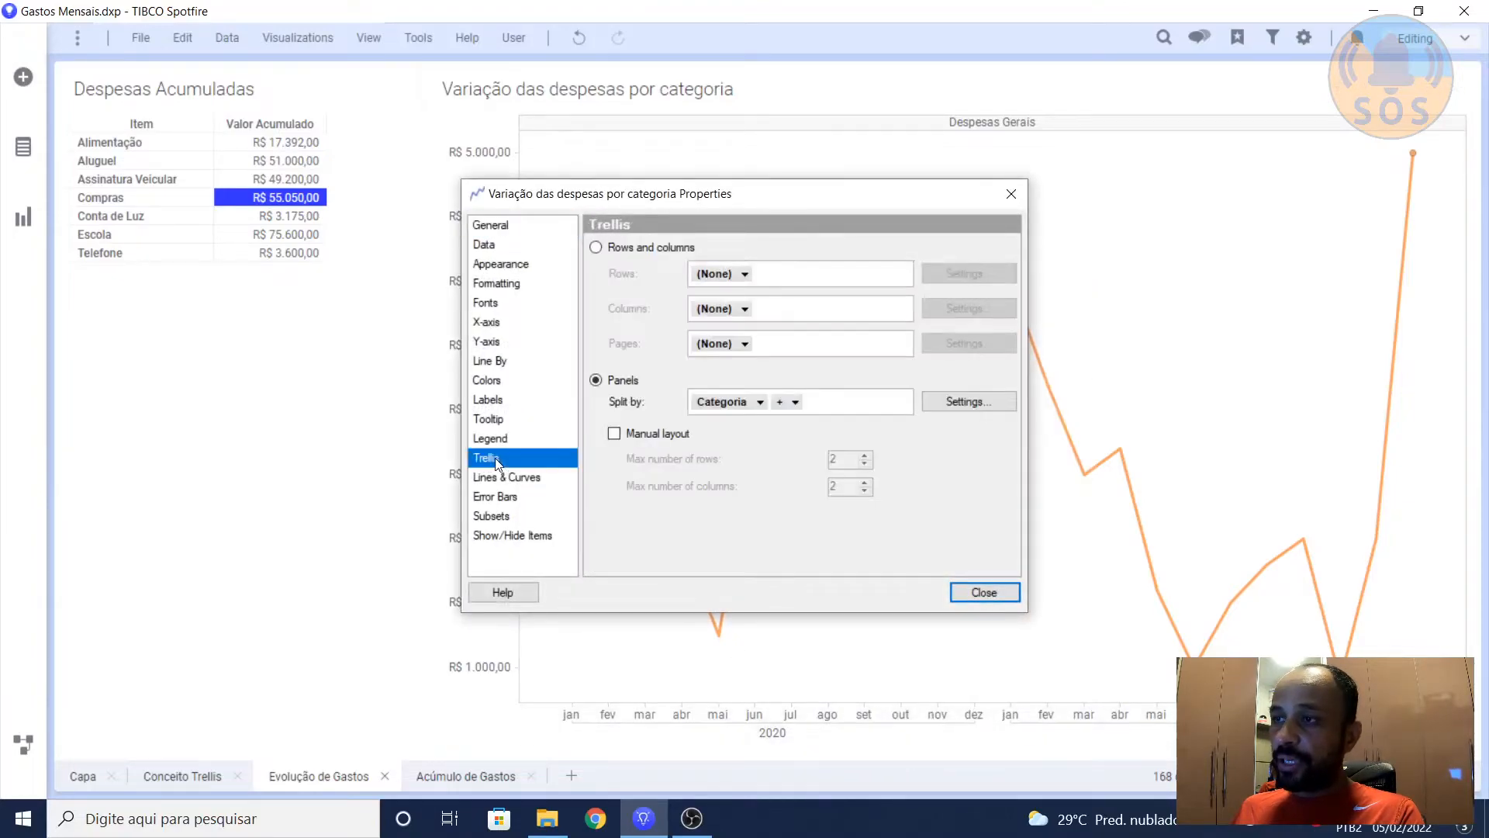
pyautogui.rightClick(714, 402)
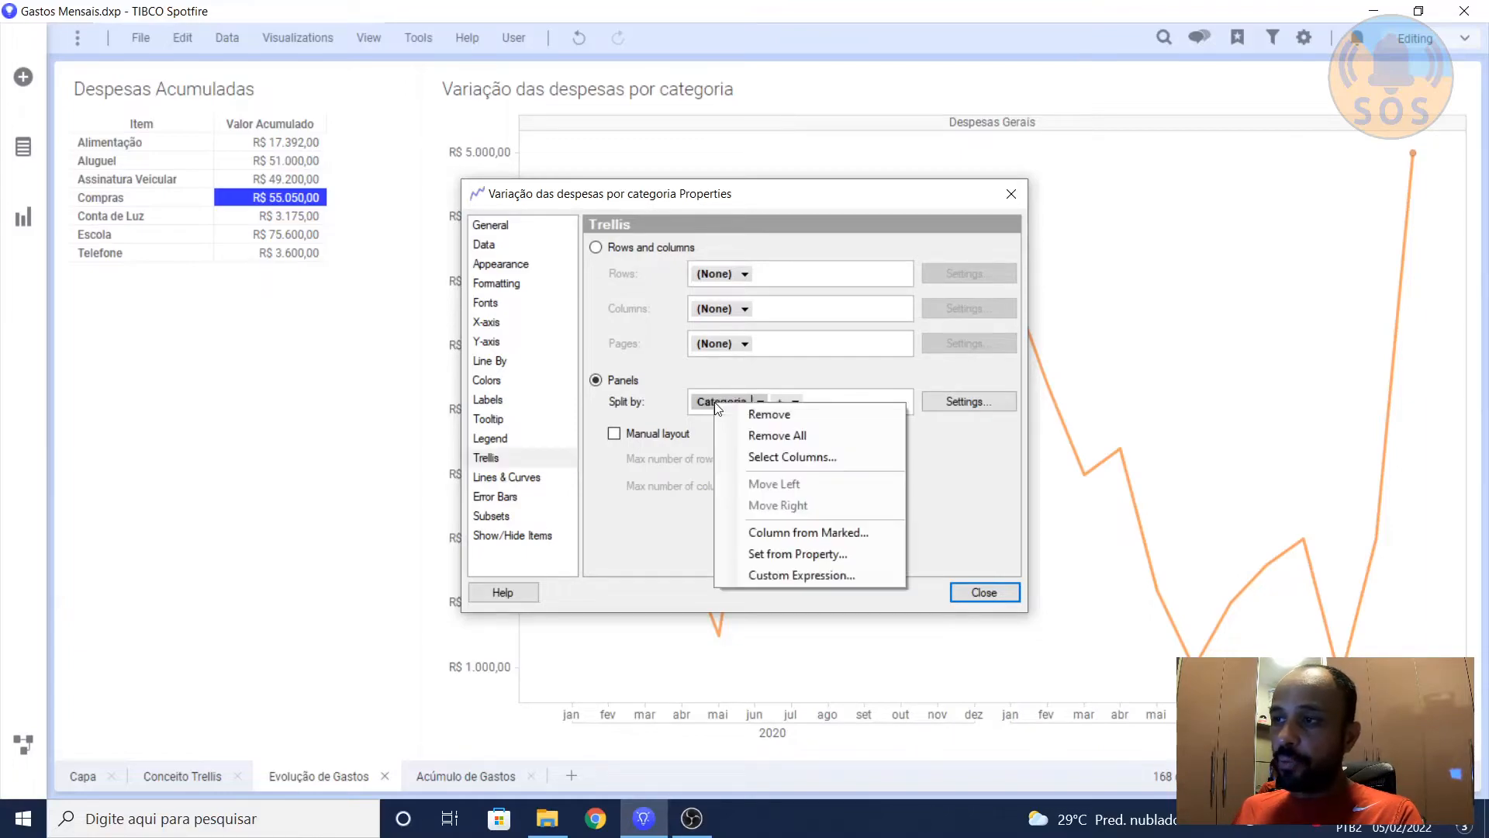
pyautogui.click(770, 577)
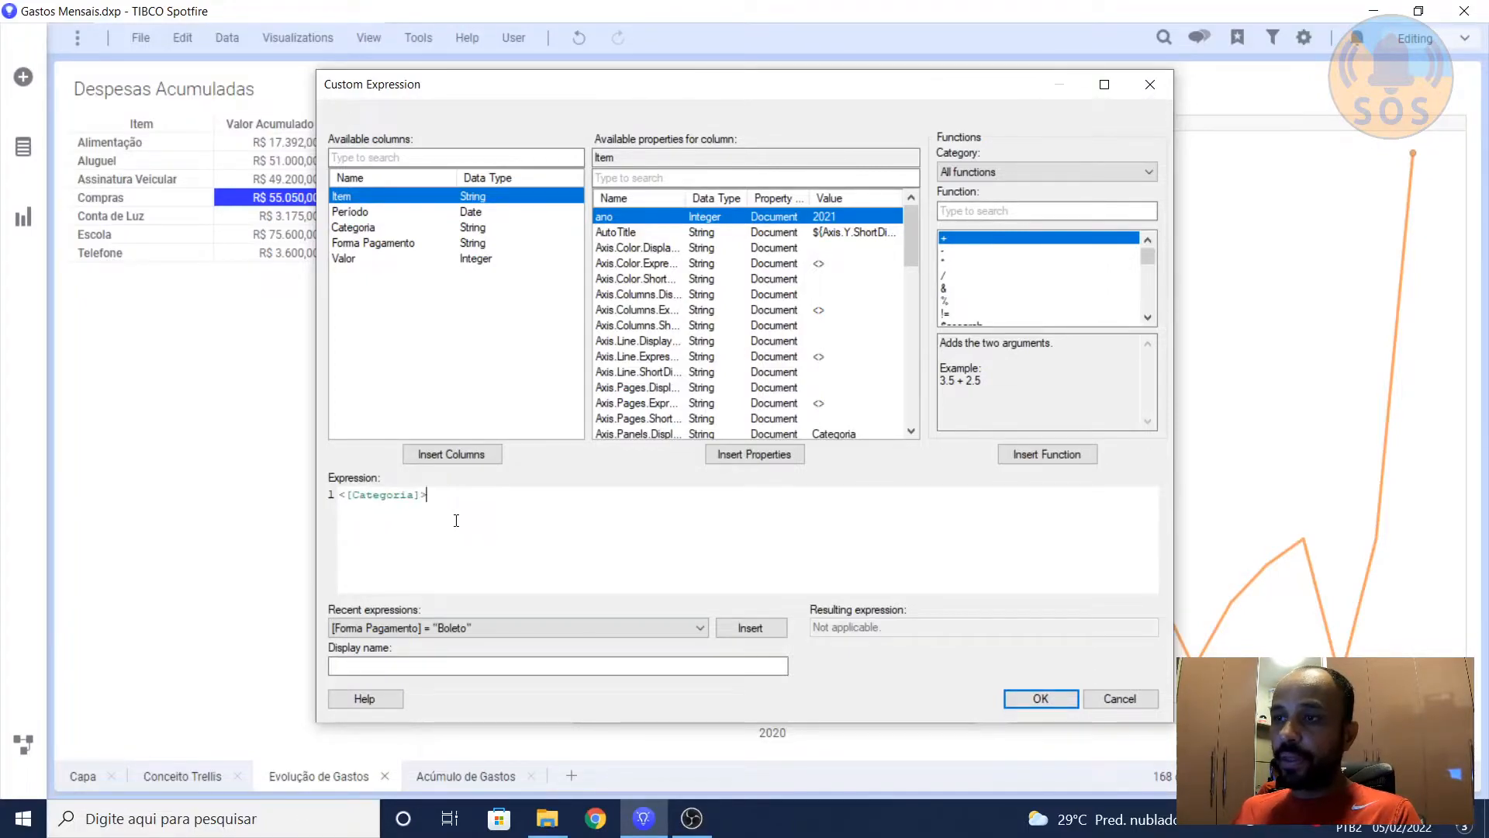
# Step: Enlarge the expression text and highlight the [Categoria] column reference to examine how the column is written
pyautogui.press('Left')
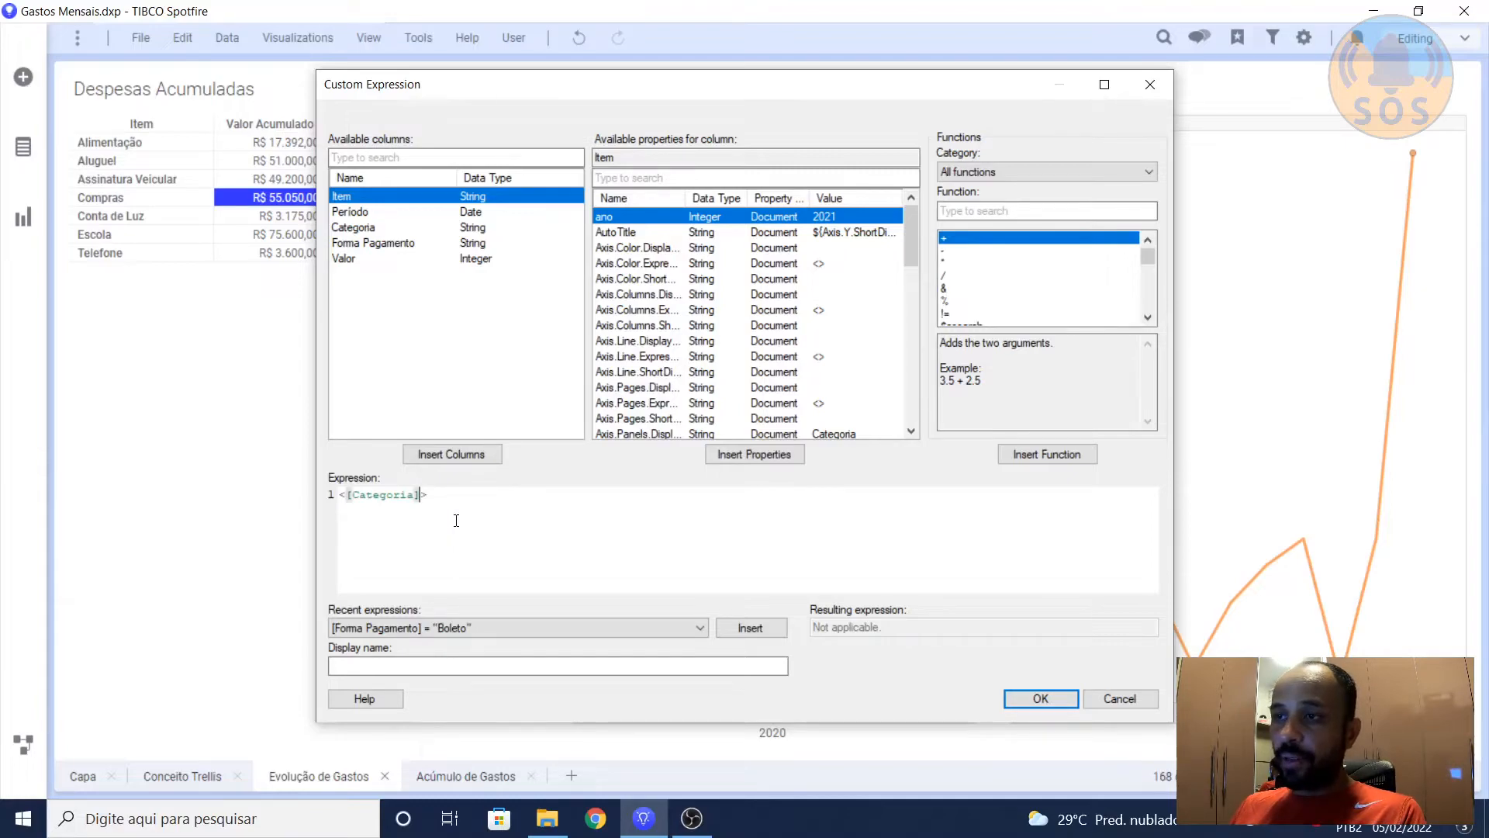
pyautogui.scroll(6, 456, 521)
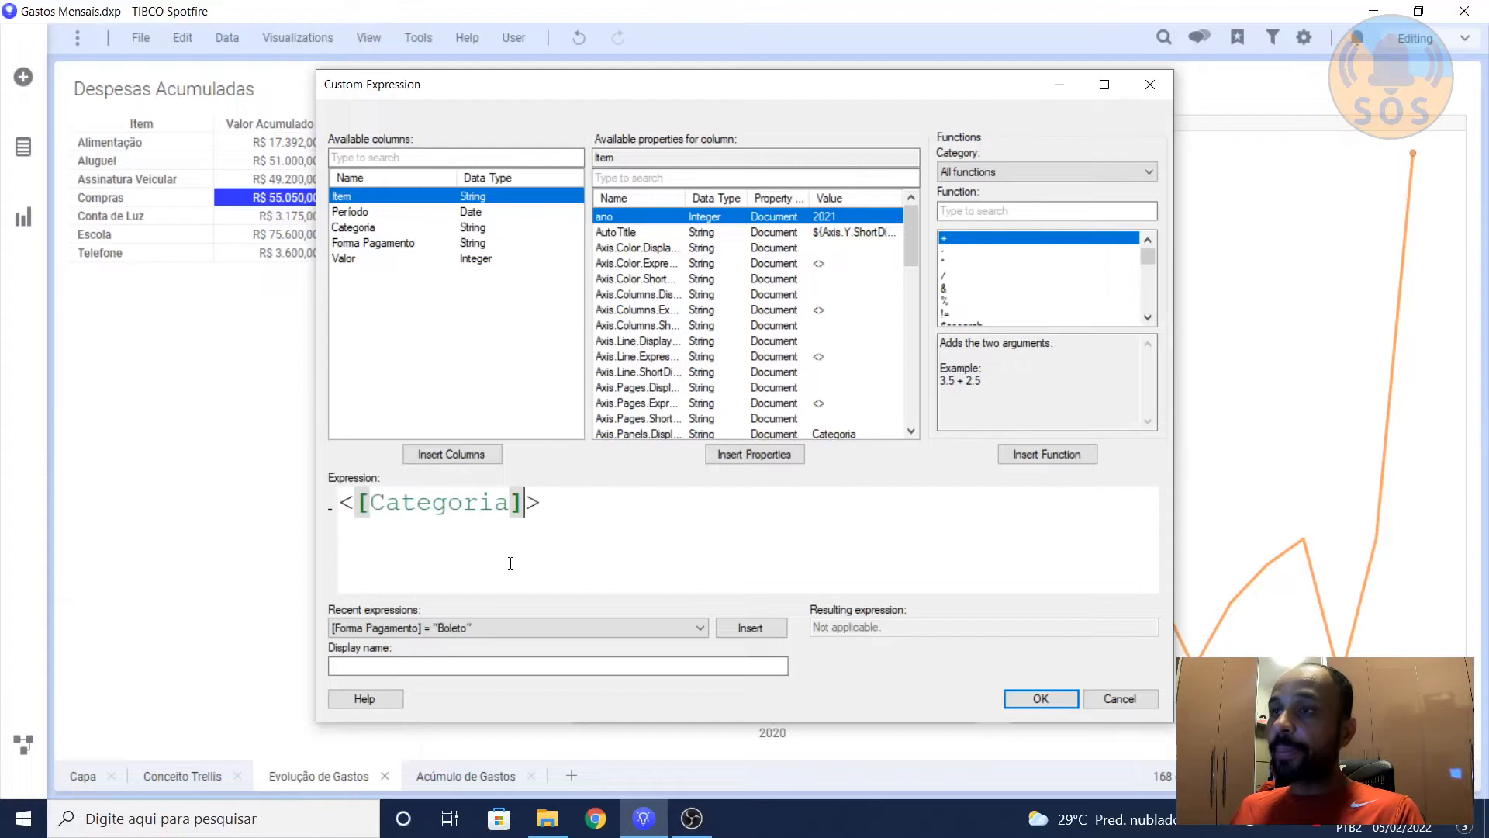
pyautogui.click(357, 503)
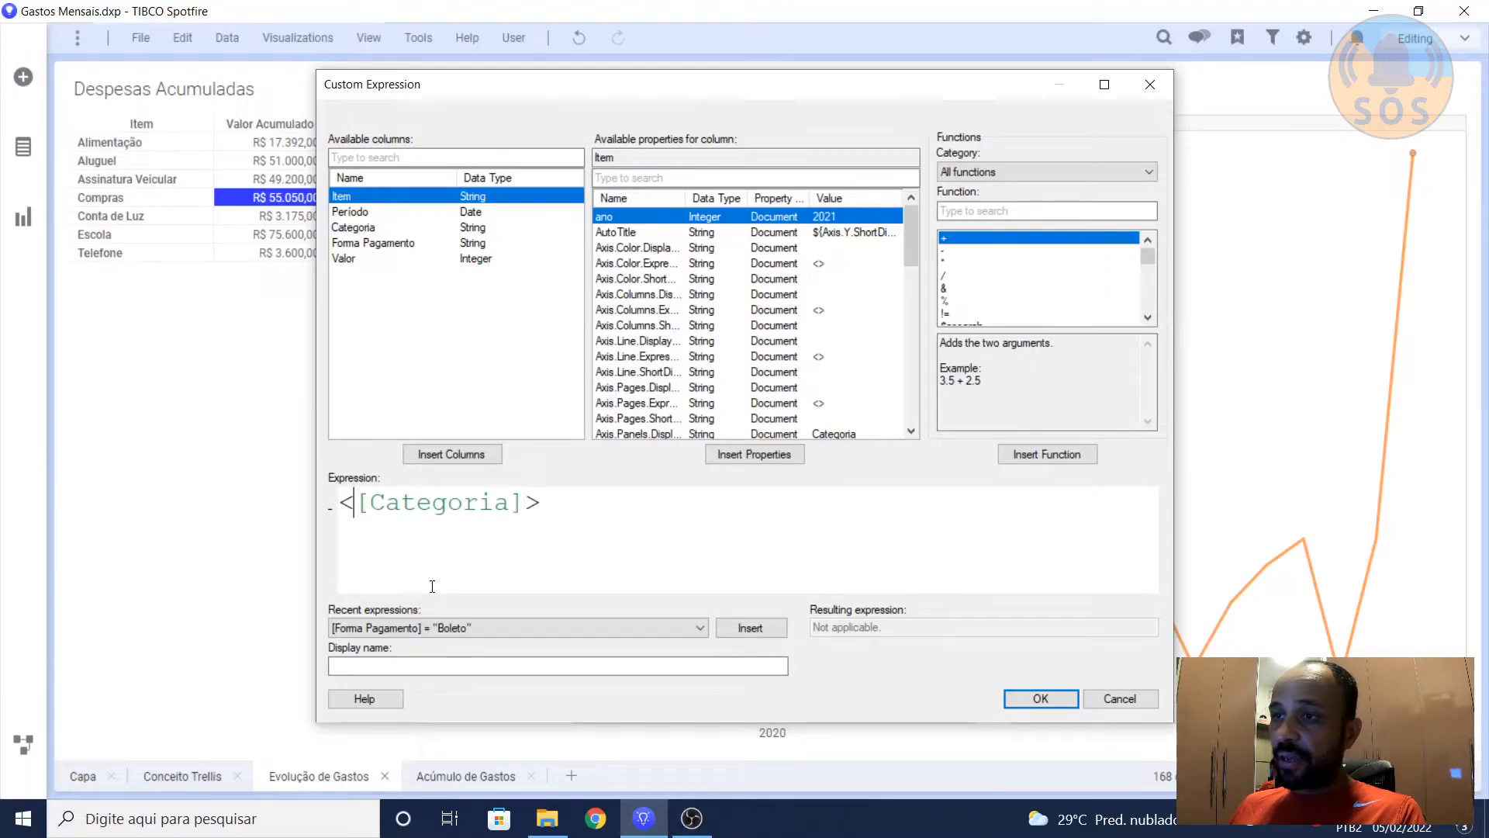
pyautogui.hotkey('shift', 'Right')
pyautogui.hotkey('shift', 'Right')
pyautogui.hotkey('shift', 'Right')
pyautogui.hotkey('shift', 'Right')
pyautogui.hotkey('shift', 'Right')
pyautogui.hotkey('shift', 'Right')
pyautogui.hotkey('shift', 'Right')
pyautogui.hotkey('shift', 'Right')
pyautogui.hotkey('shift', 'Right')
pyautogui.hotkey('shift', 'Right')
pyautogui.hotkey('shift', 'Right')
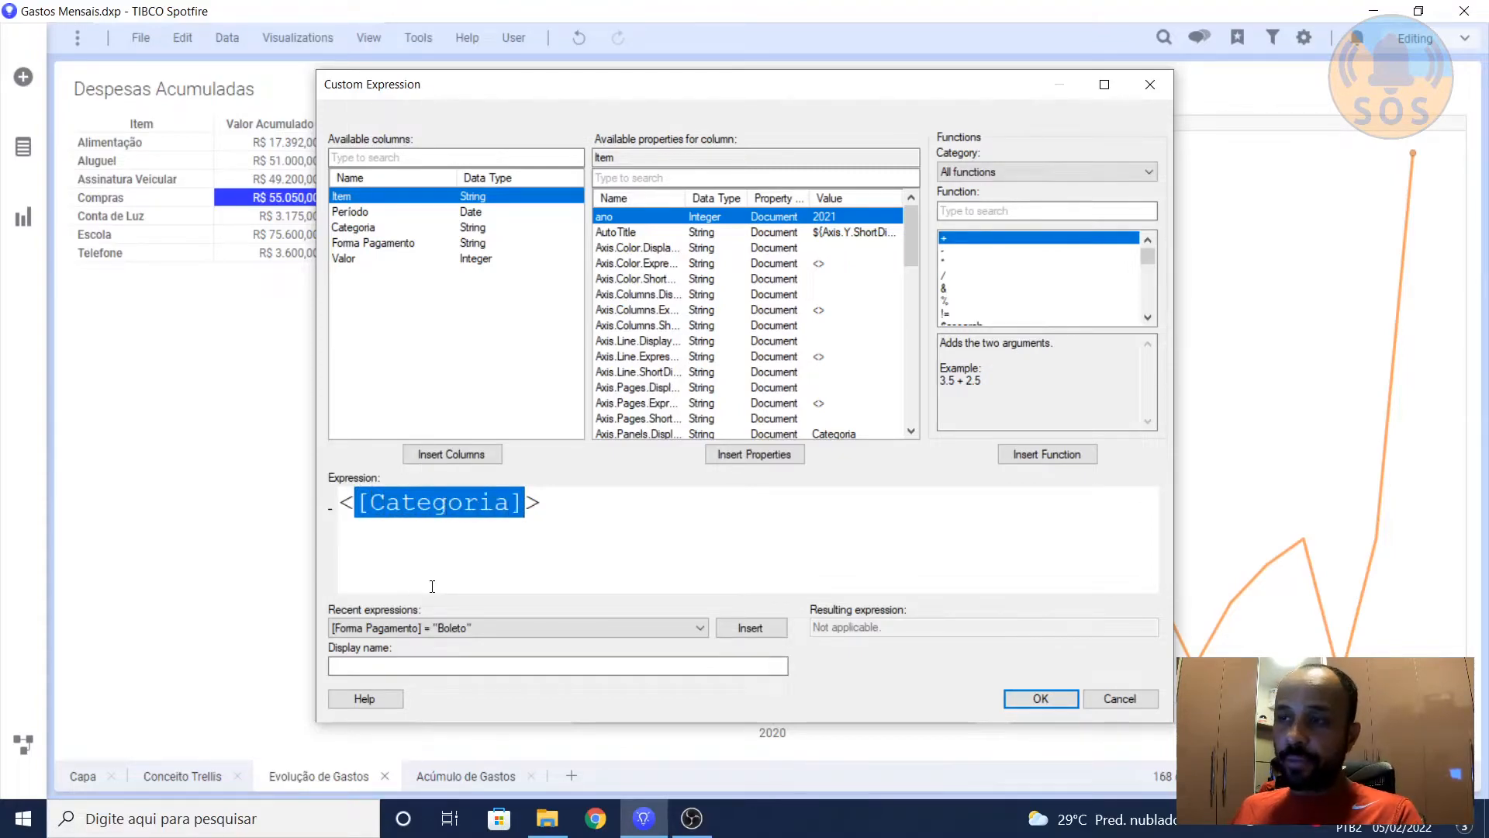
pyautogui.click(545, 503)
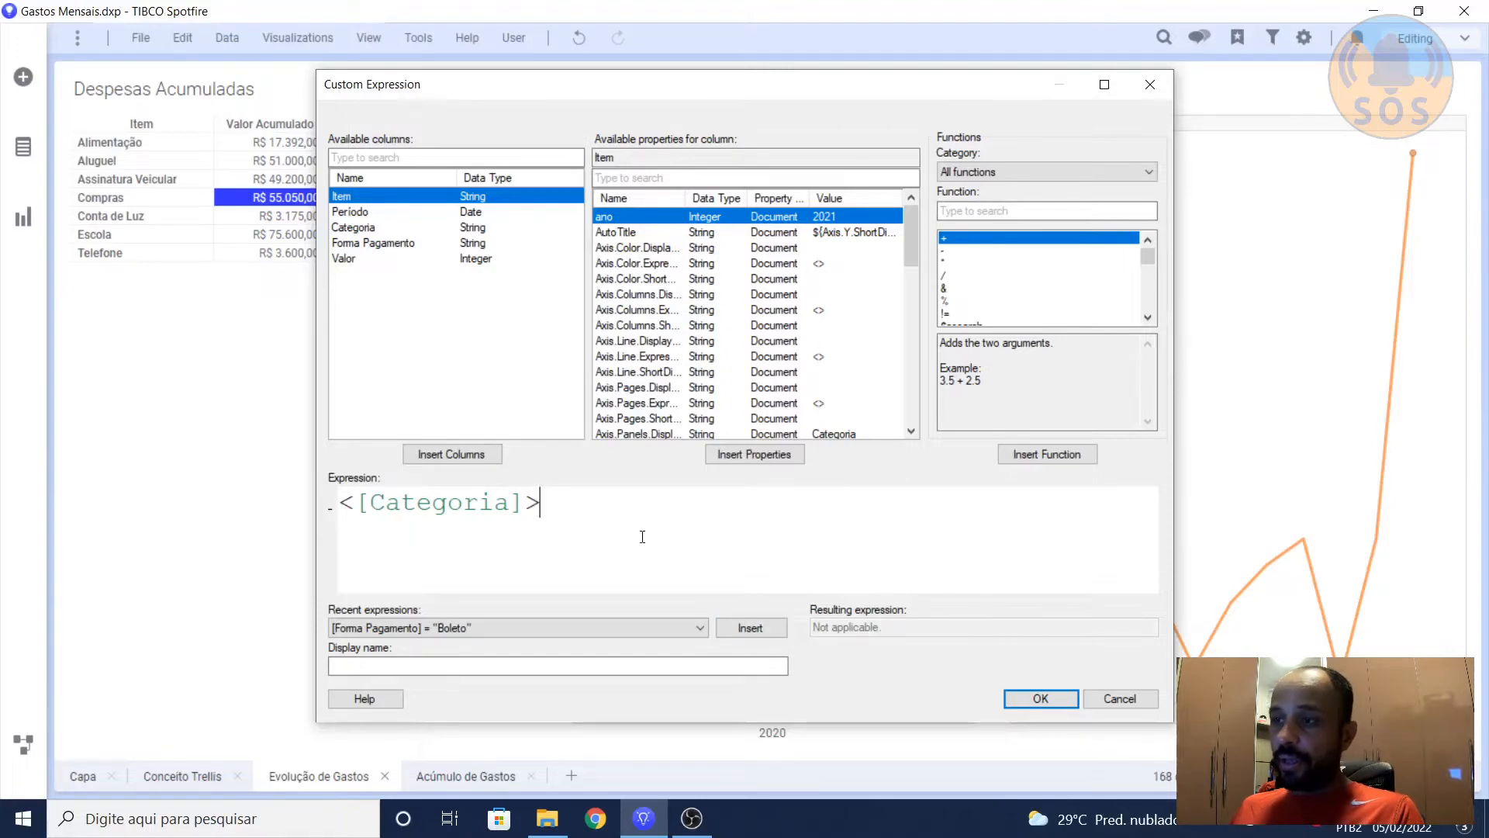
# Step: Examine the square and angle brackets around Categoria, then leave the custom expression and the line chart properties without changes
pyautogui.press('Left')
pyautogui.press('Left')
pyautogui.press('Left')
pyautogui.press('Left')
pyautogui.press('Left')
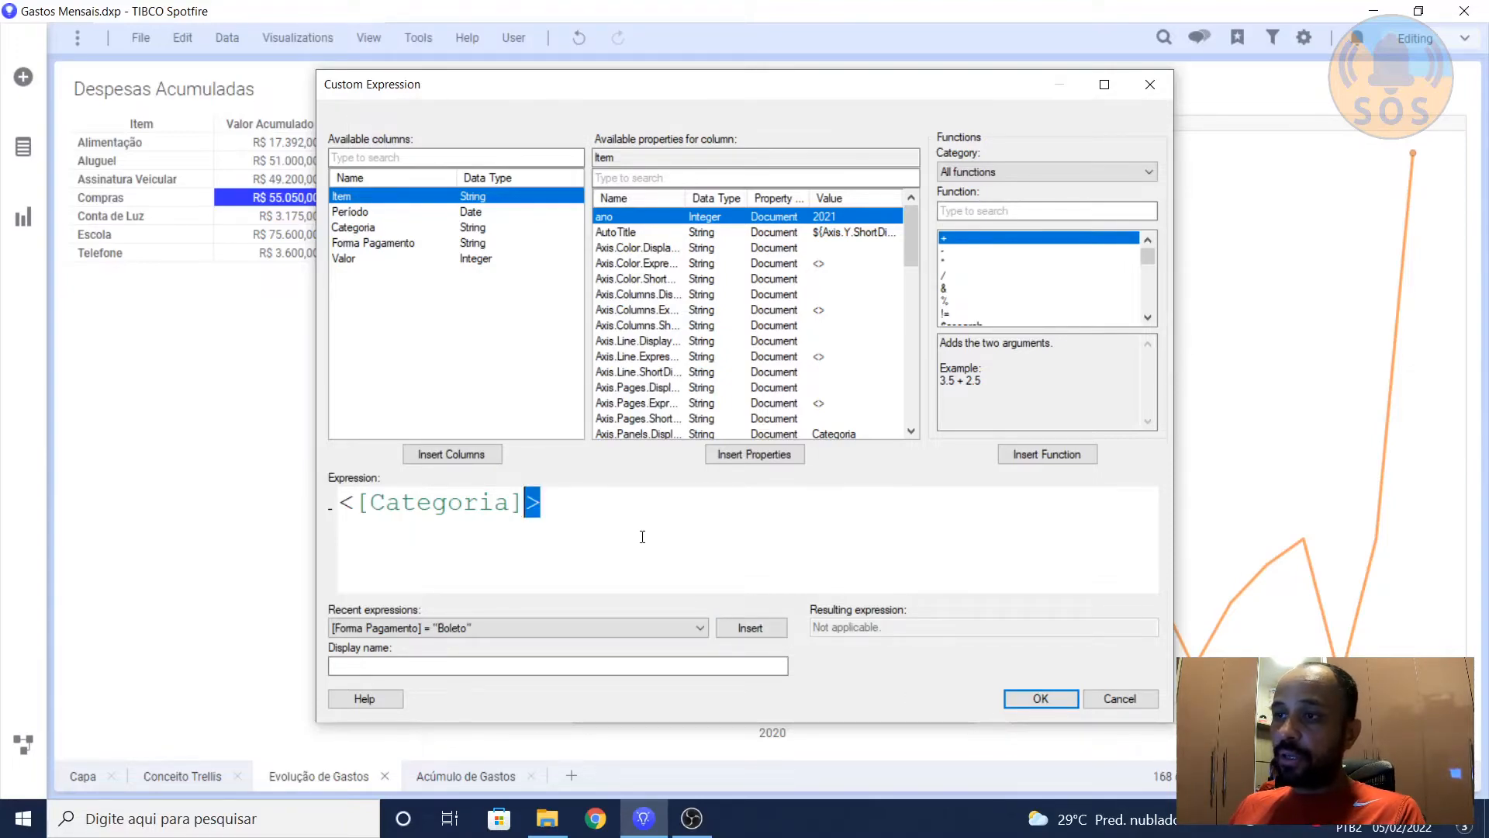
pyautogui.press('Left')
pyautogui.press('Left')
pyautogui.press('Left')
pyautogui.press('Left')
pyautogui.press('Left')
pyautogui.press('Left')
pyautogui.press('Left')
pyautogui.press('Left')
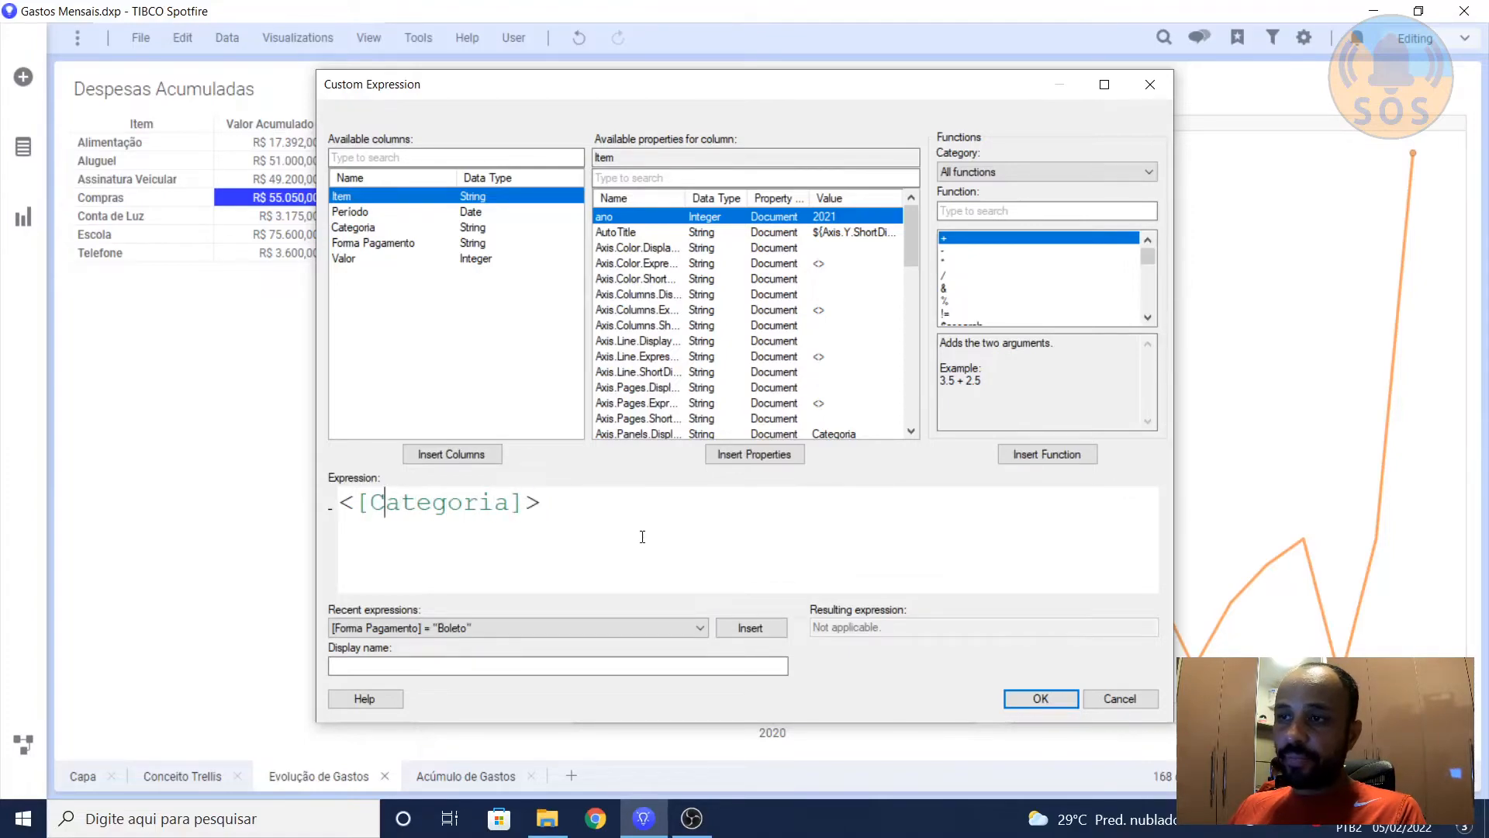
pyautogui.hotkey('shift', 'Left')
pyautogui.press('Left')
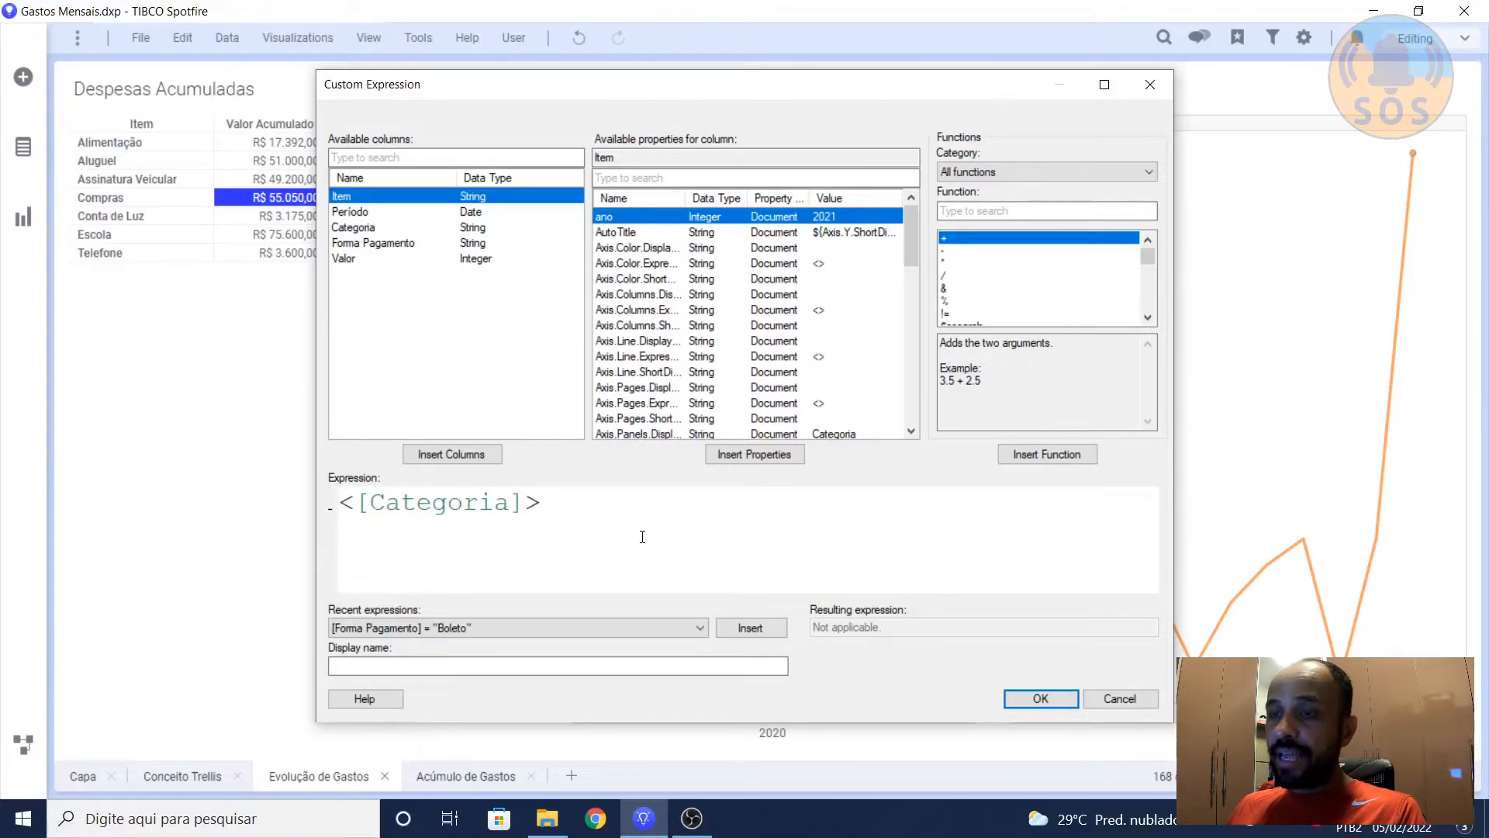
pyautogui.hotkey('shift', 'Right')
pyautogui.press('Right')
pyautogui.press('Right')
pyautogui.press('Right')
pyautogui.press('Right')
pyautogui.press('Right')
pyautogui.press('Right')
pyautogui.press('Right')
pyautogui.press('Right')
pyautogui.press('Right')
pyautogui.press('Right')
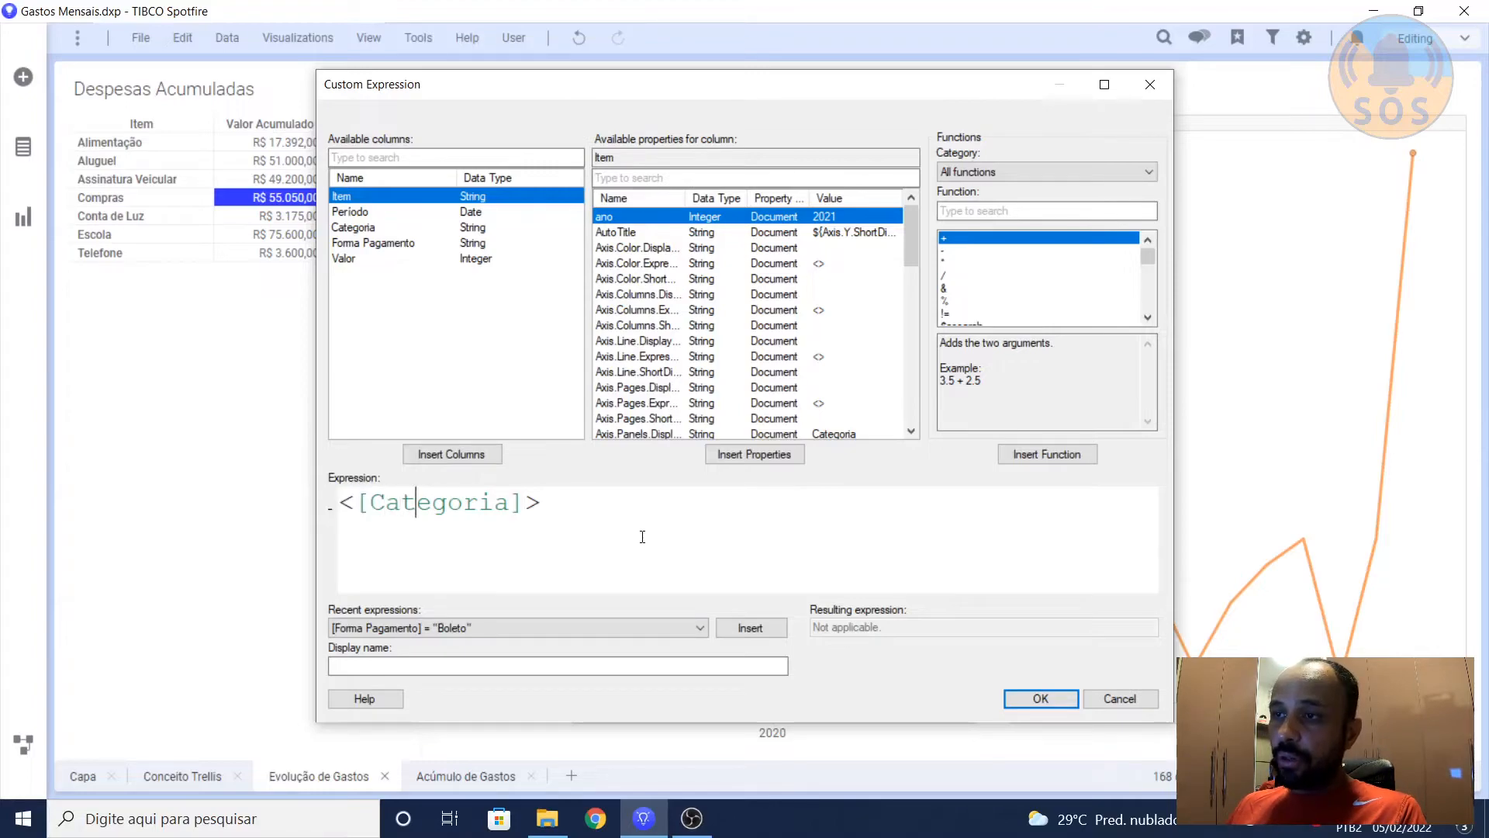
pyautogui.hotkey('shift', 'Right')
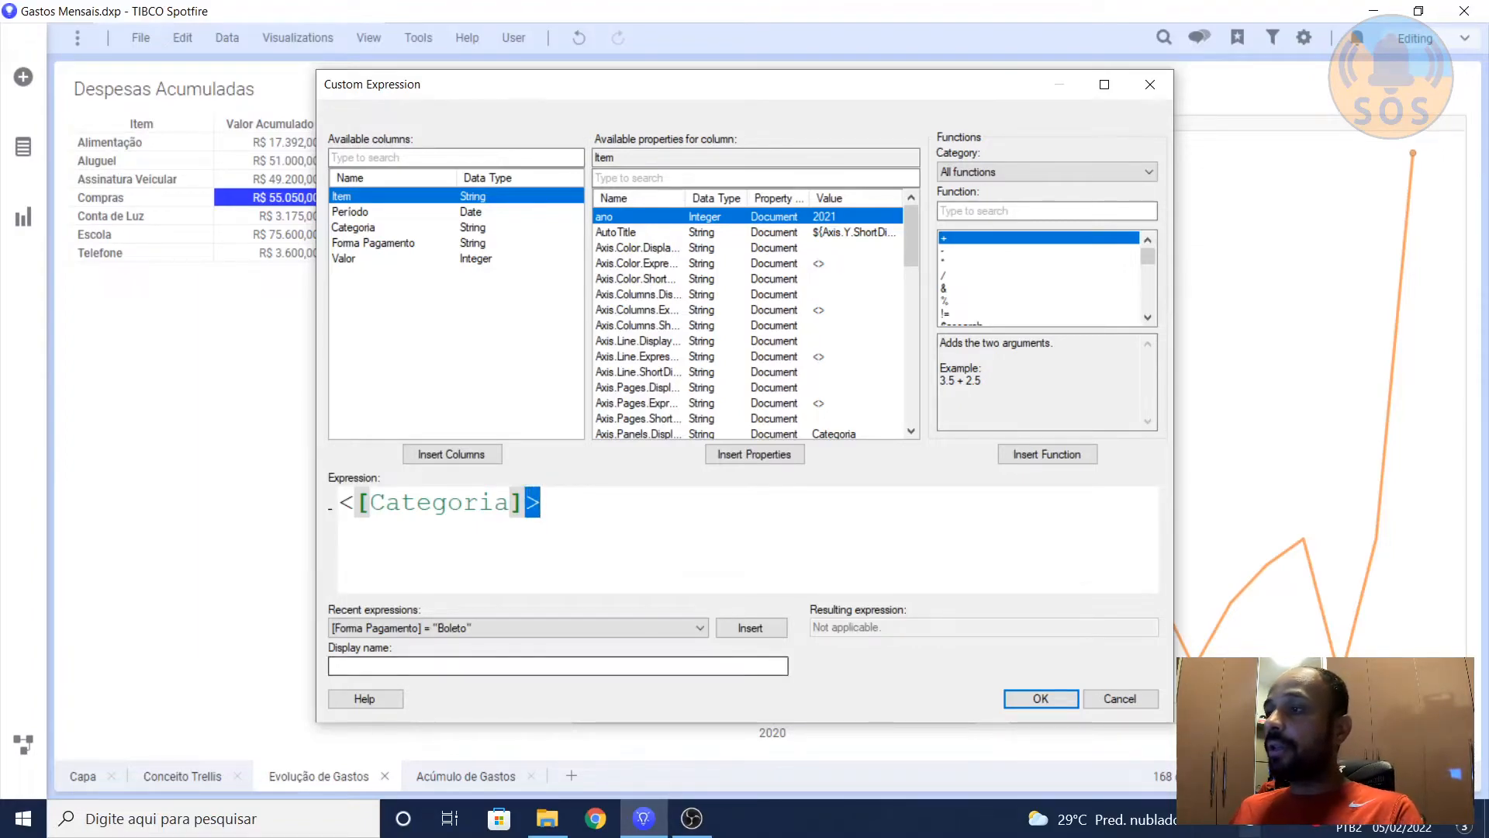
pyautogui.click(1134, 699)
pyautogui.click(980, 591)
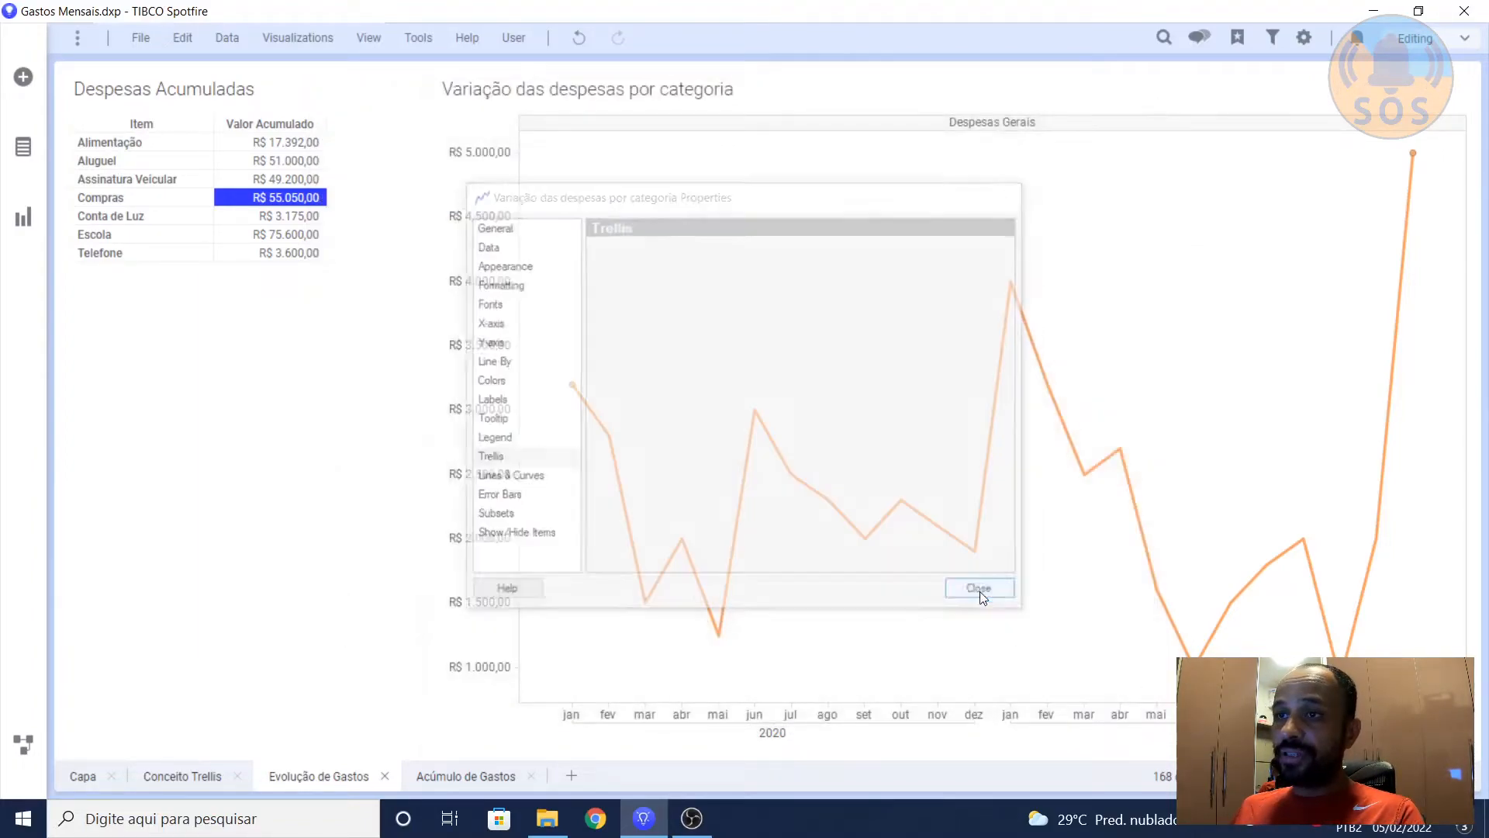
# Step: On the Acúmulo de Gastos page, clear the waterfall chart's marking and open the custom expression behind its Trellis panels split
pyautogui.click(477, 775)
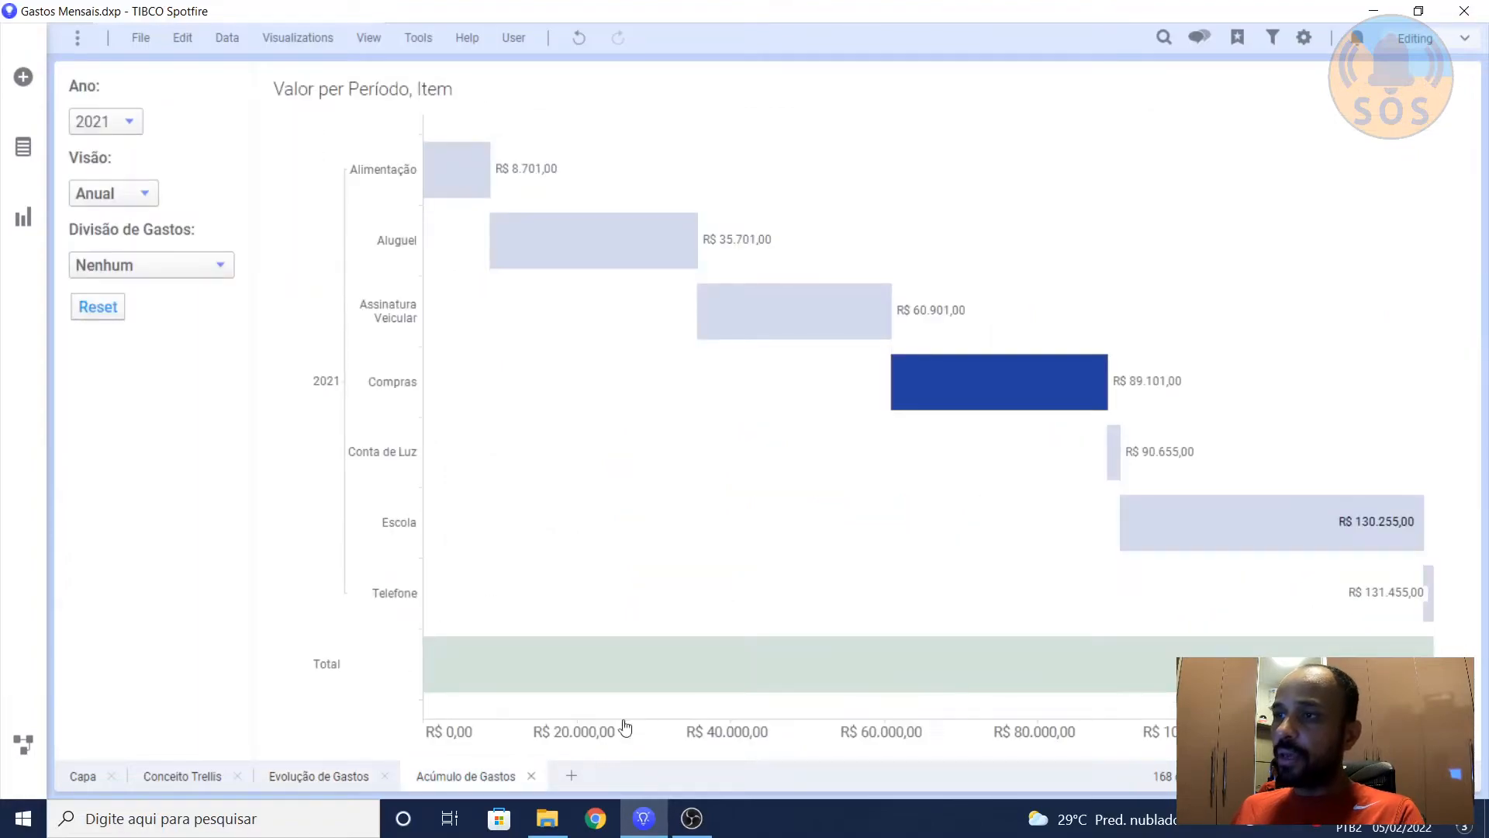
pyautogui.click(660, 468)
pyautogui.rightClick(670, 373)
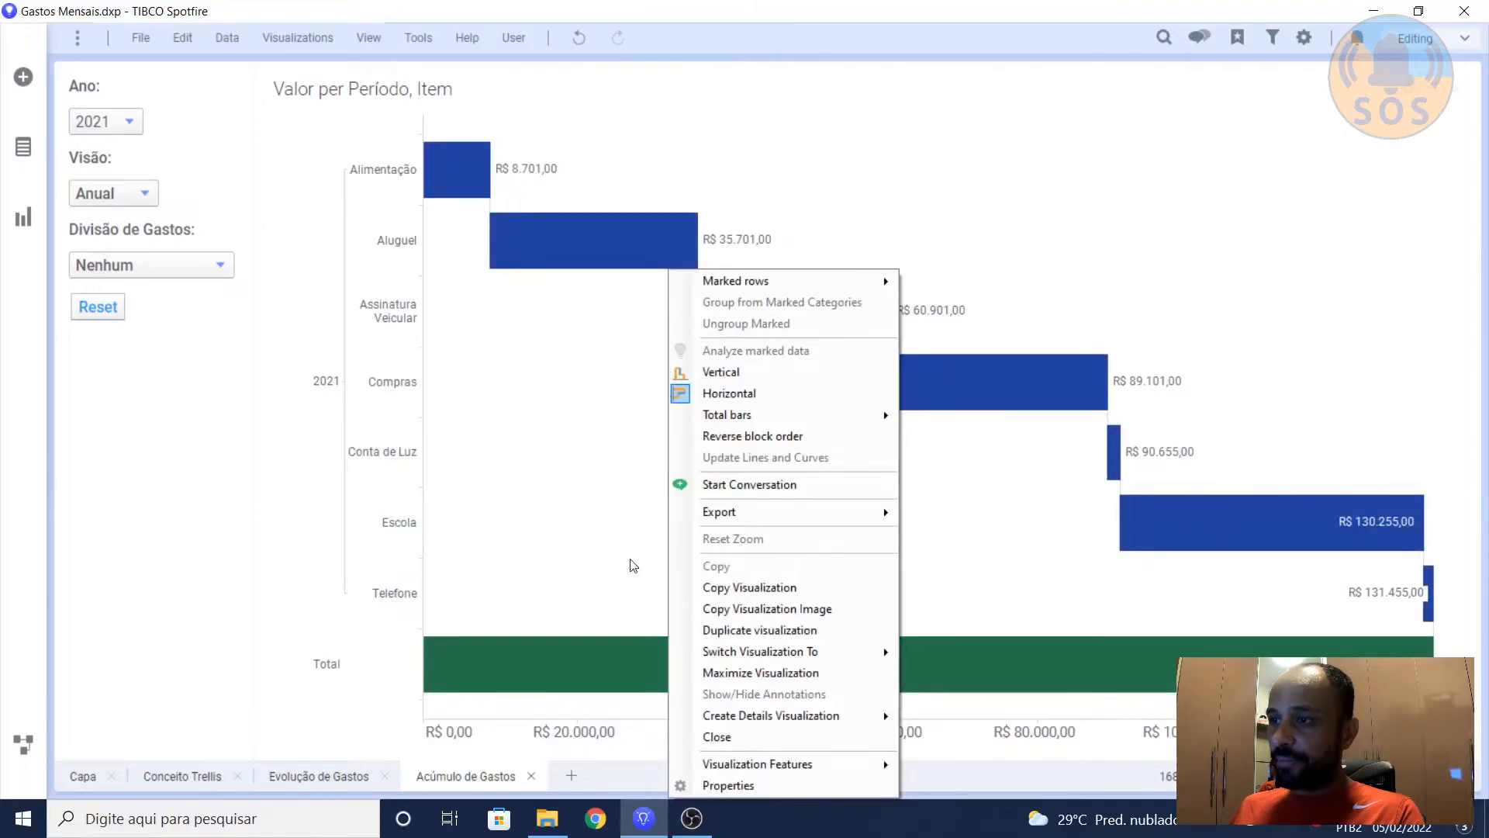
pyautogui.click(753, 788)
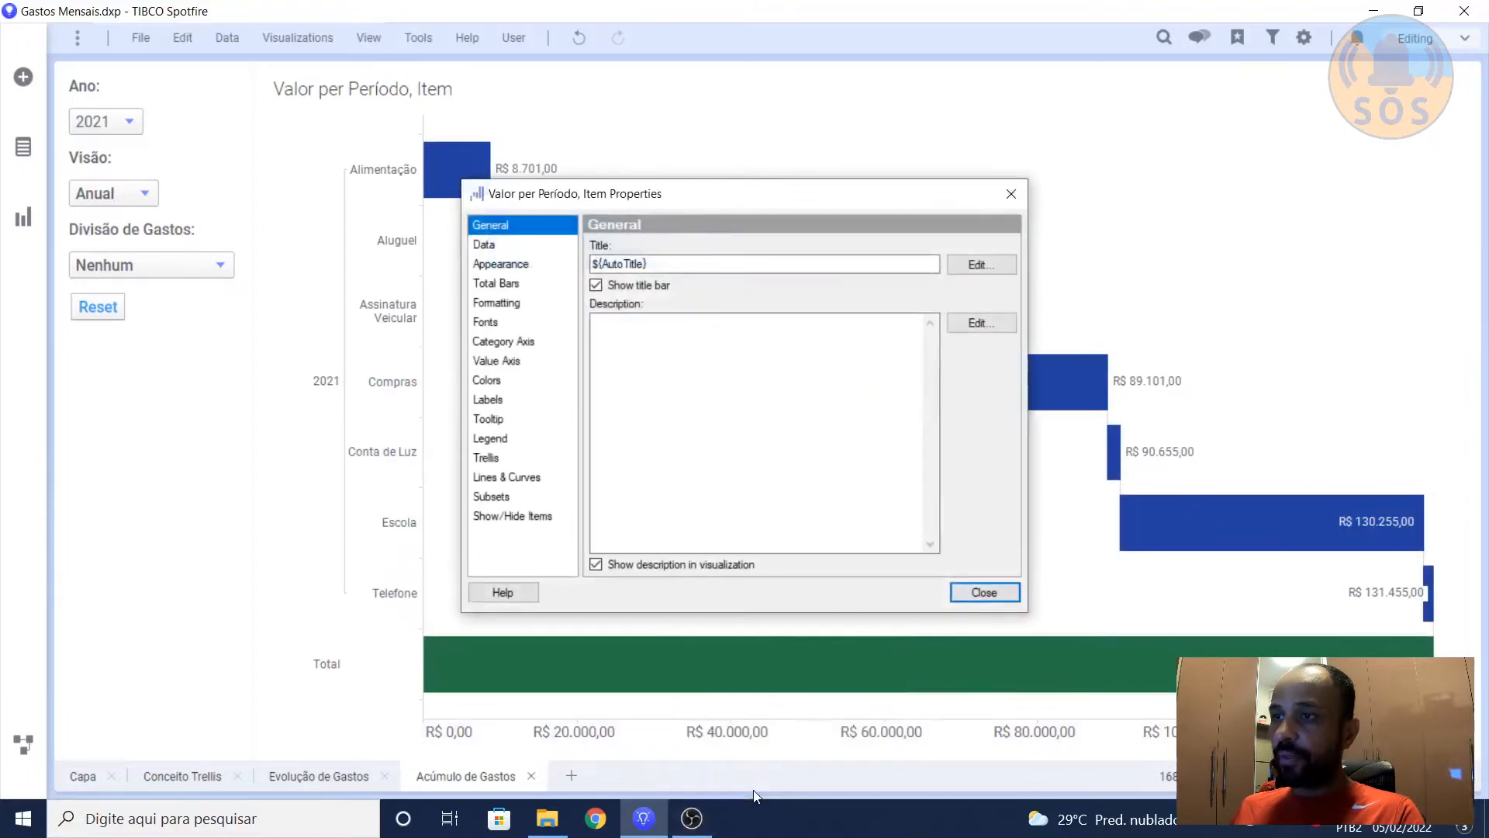
pyautogui.click(491, 457)
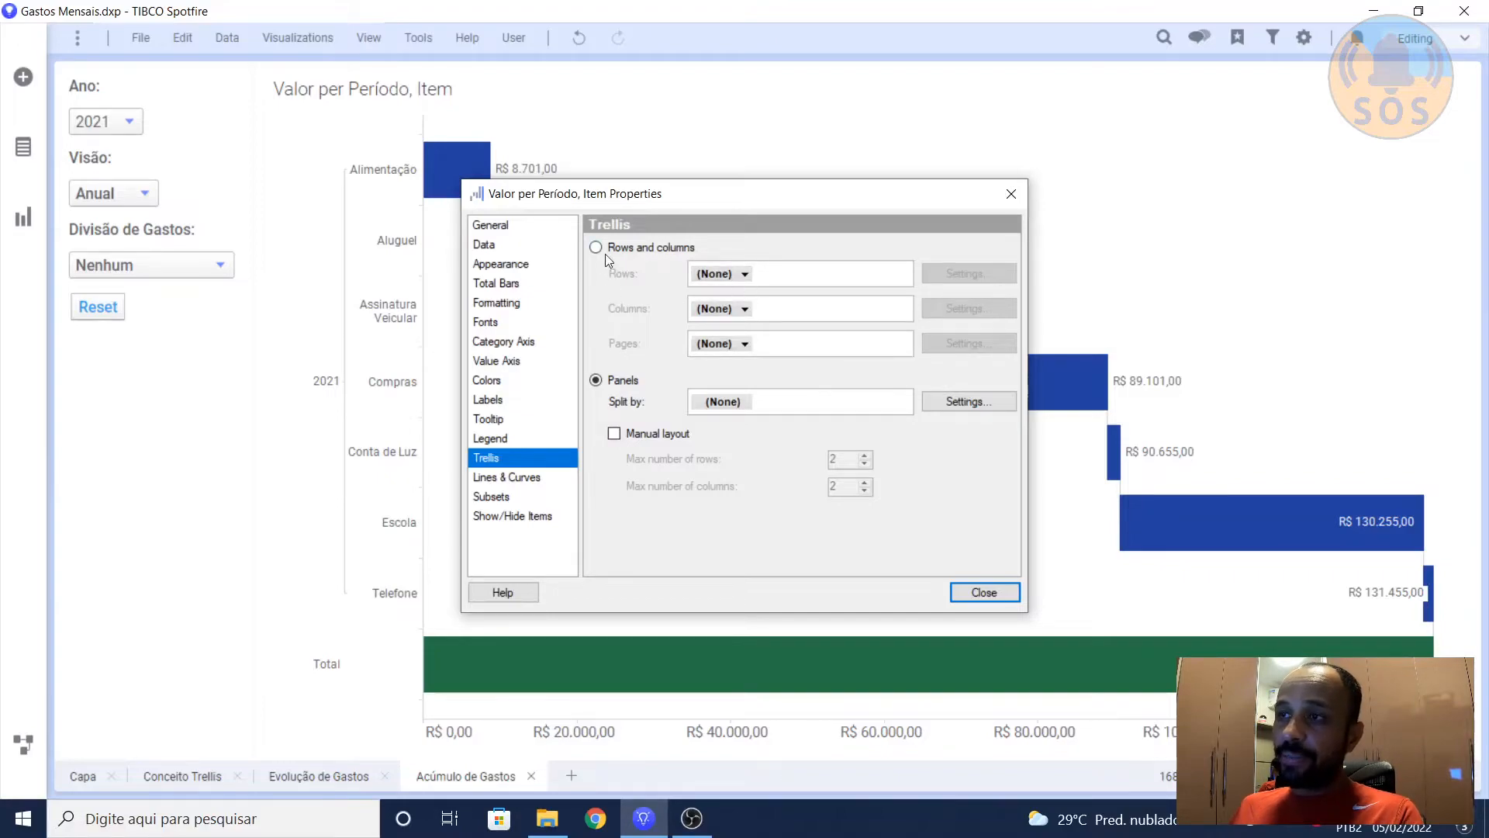
pyautogui.rightClick(720, 403)
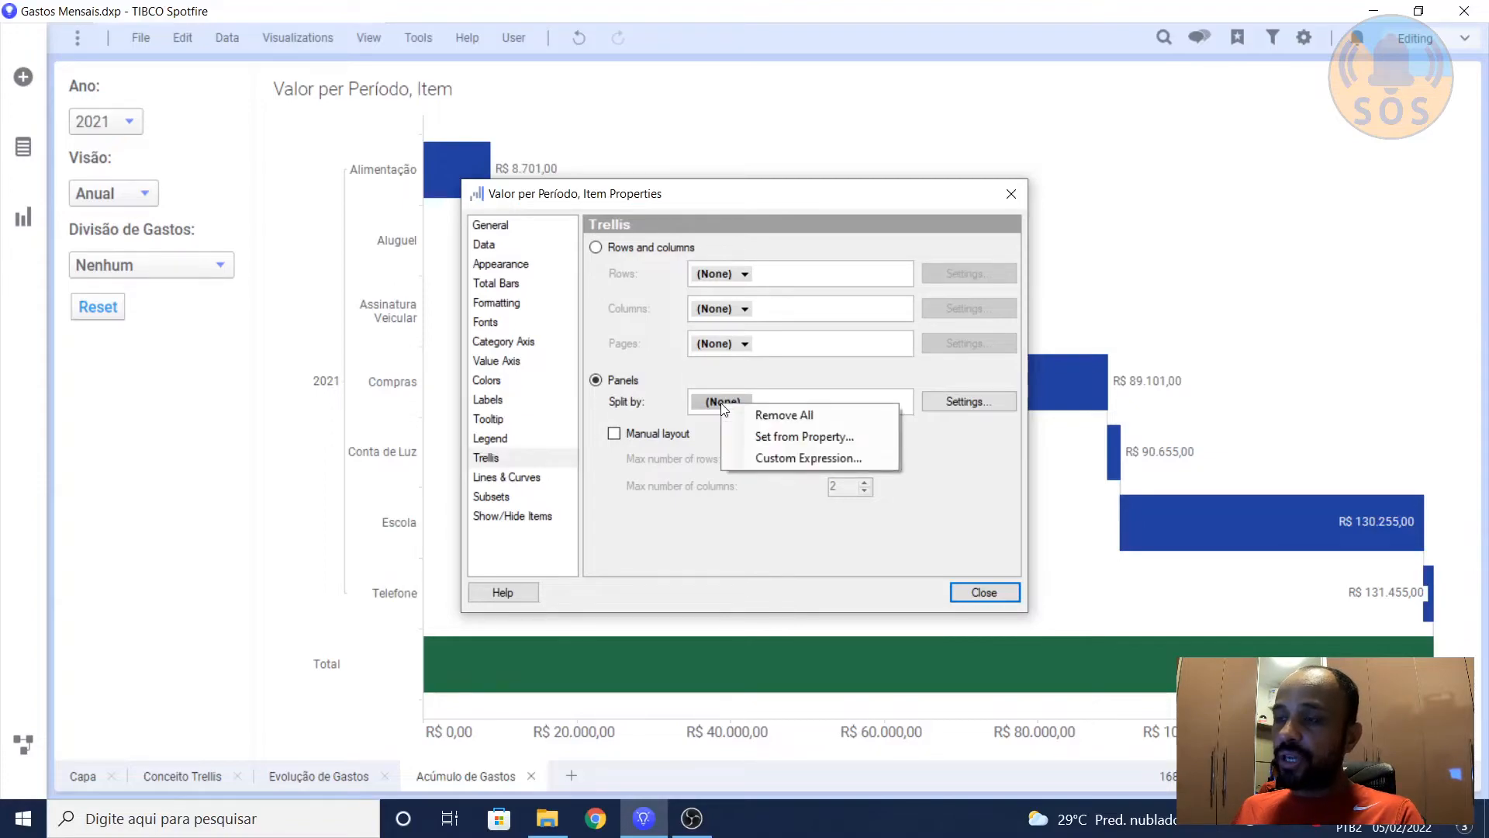
pyautogui.click(747, 464)
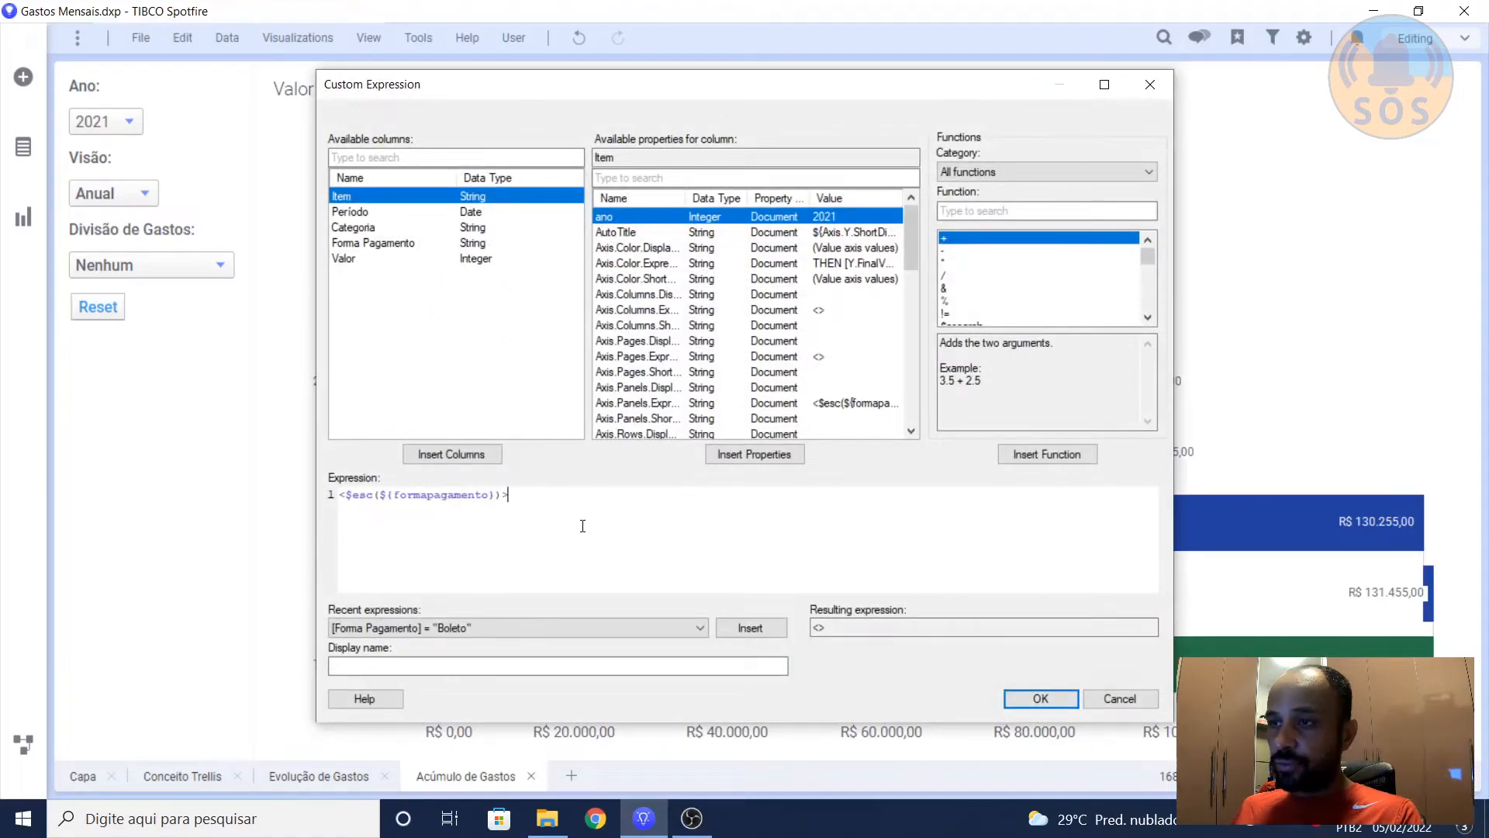
# Step: Examine the parts of the panel split expression: the angle brackets, the $esc function and the ${formapagamento} property reference
pyautogui.scroll(5, 582, 526)
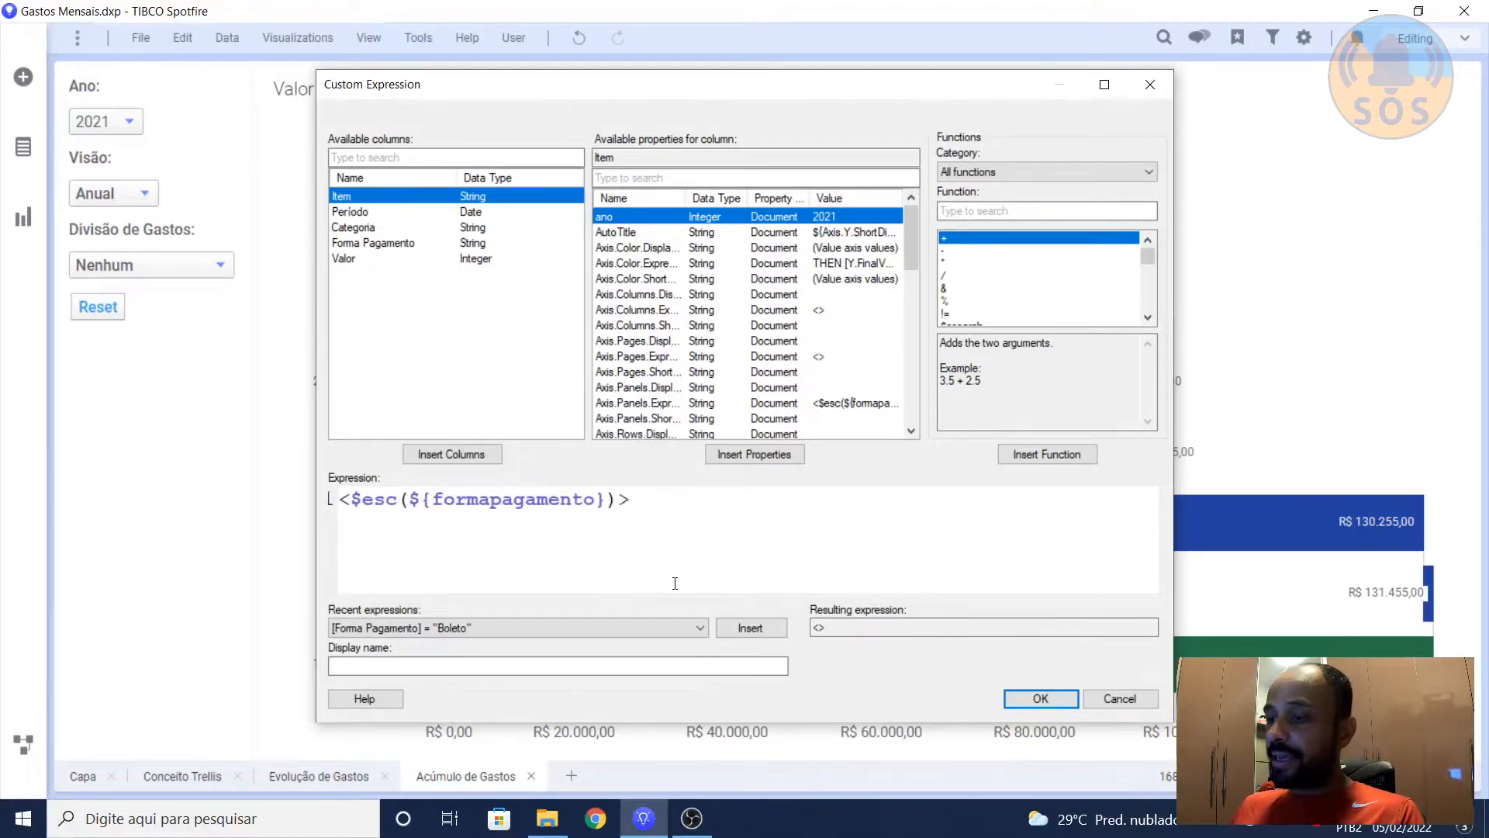
pyautogui.hotkey('shift', 'Left')
pyautogui.press('Home')
pyautogui.hotkey('shift', 'Right')
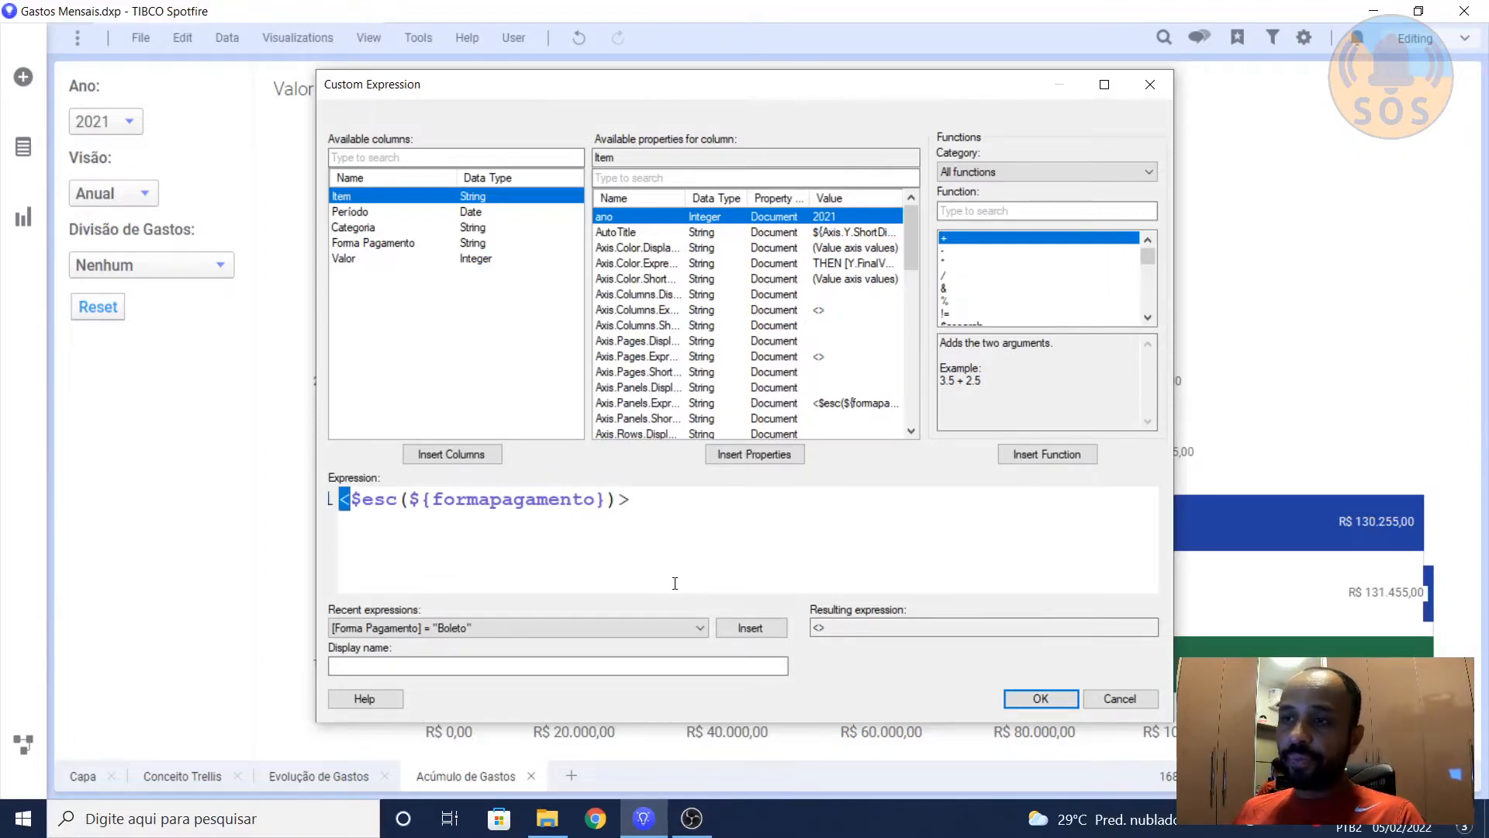
pyautogui.press('Right')
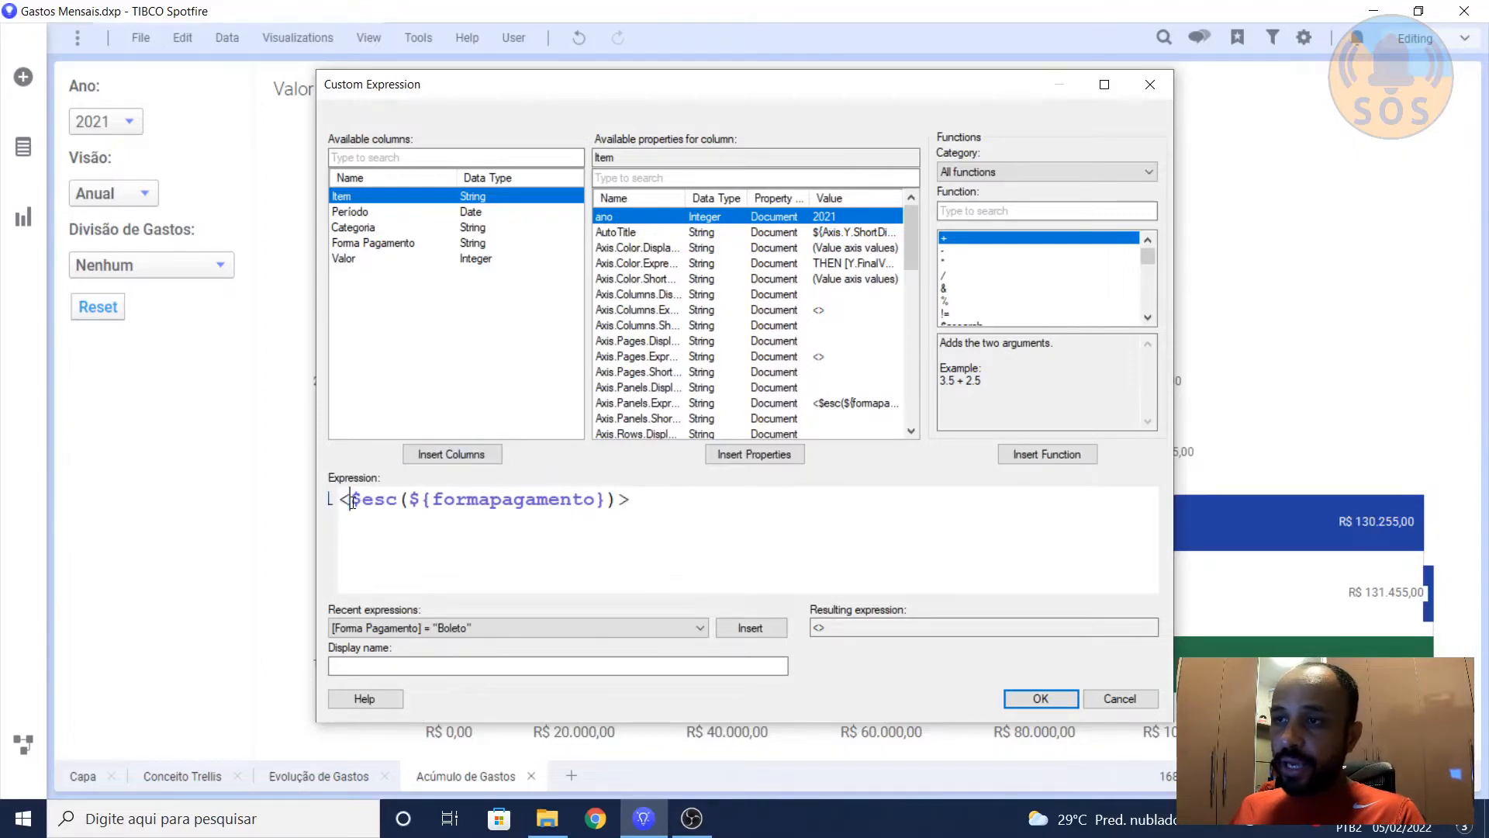
pyautogui.hotkey('shift', 'Right')
pyautogui.hotkey('shift', 'Right')
pyautogui.hotkey('shift', 'Right')
pyautogui.hotkey('shift', 'Right')
pyautogui.hotkey('shift', 'Right')
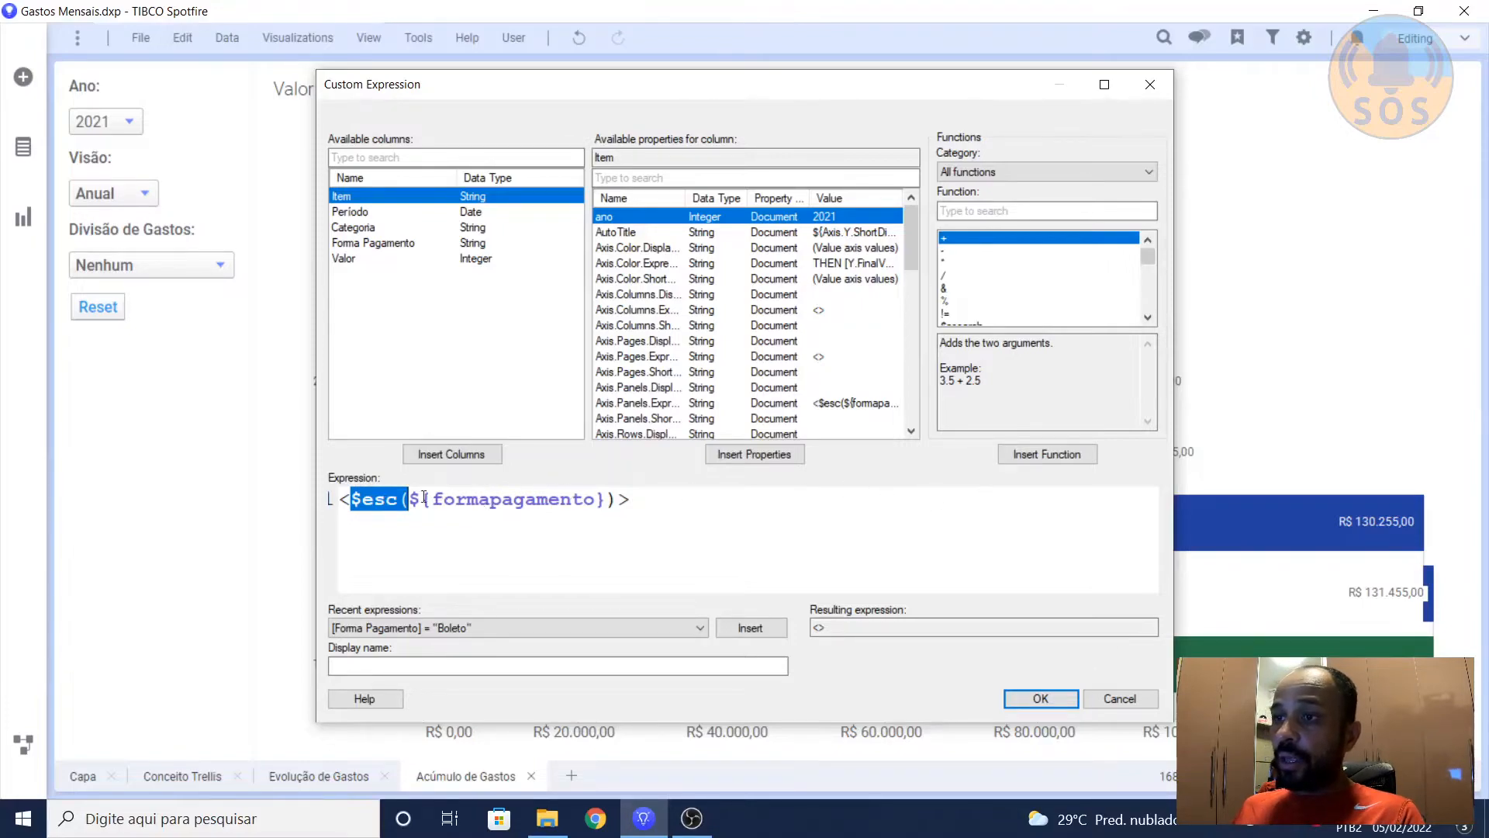
pyautogui.press('Right')
pyautogui.hotkey('shift', 'Right')
pyautogui.hotkey('shift', 'Right')
pyautogui.hotkey('shift', 'Right')
pyautogui.hotkey('shift', 'Right')
pyautogui.hotkey('shift', 'Right')
pyautogui.hotkey('shift', 'Right')
pyautogui.hotkey('shift', 'Right')
pyautogui.hotkey('shift', 'Right')
pyautogui.hotkey('shift', 'Right')
pyautogui.hotkey('shift', 'Right')
pyautogui.hotkey('shift', 'Right')
pyautogui.hotkey('shift', 'Right')
pyautogui.hotkey('shift', 'Right')
pyautogui.hotkey('shift', 'Right')
pyautogui.hotkey('shift', 'Right')
pyautogui.hotkey('shift', 'Right')
pyautogui.hotkey('shift', 'Right')
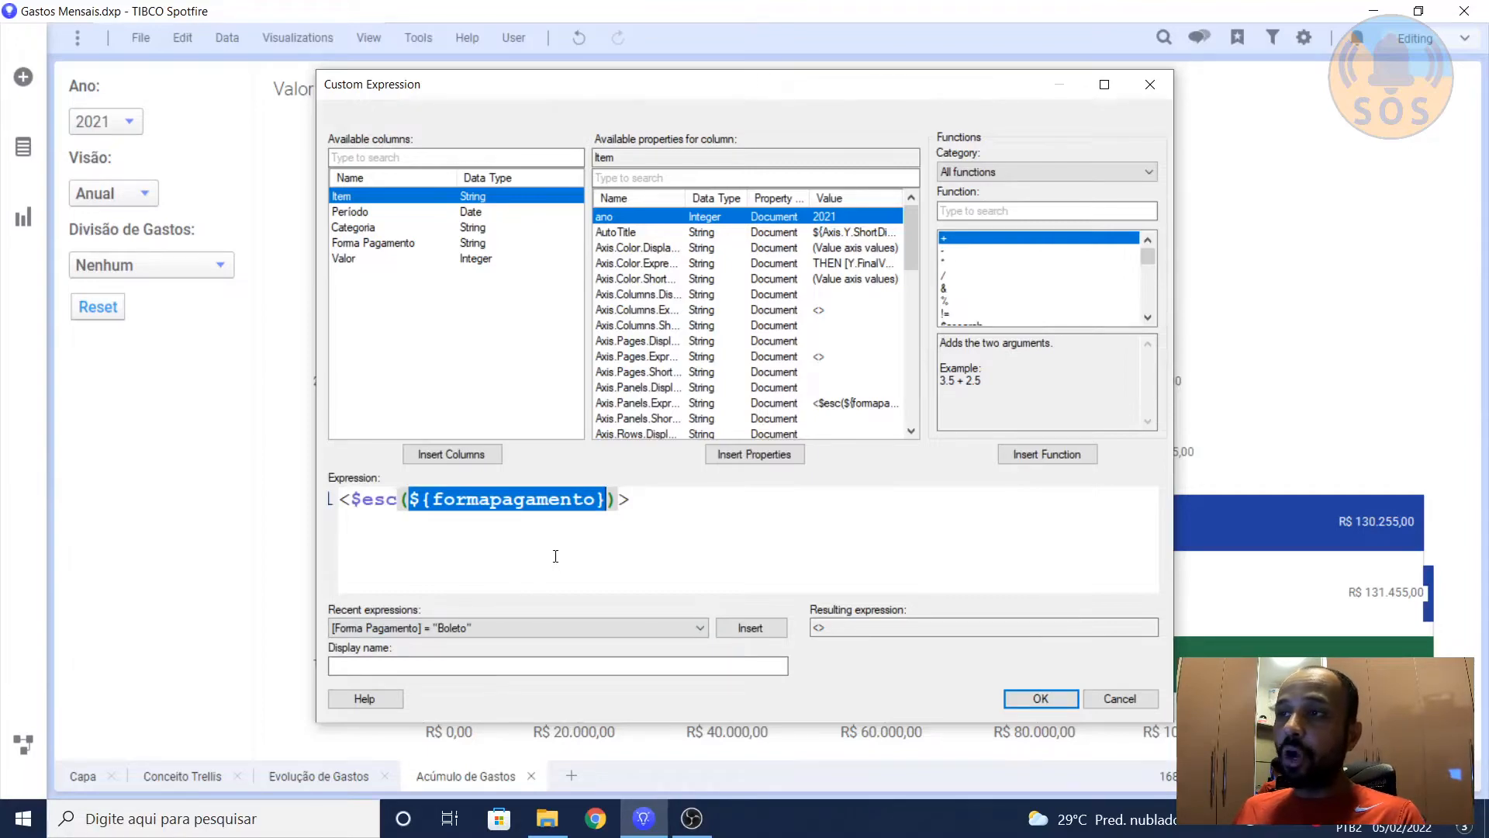
# Step: Search the available properties for "form", check the property reference against the resulting expression, and leave the expression unchanged
pyautogui.click(673, 175)
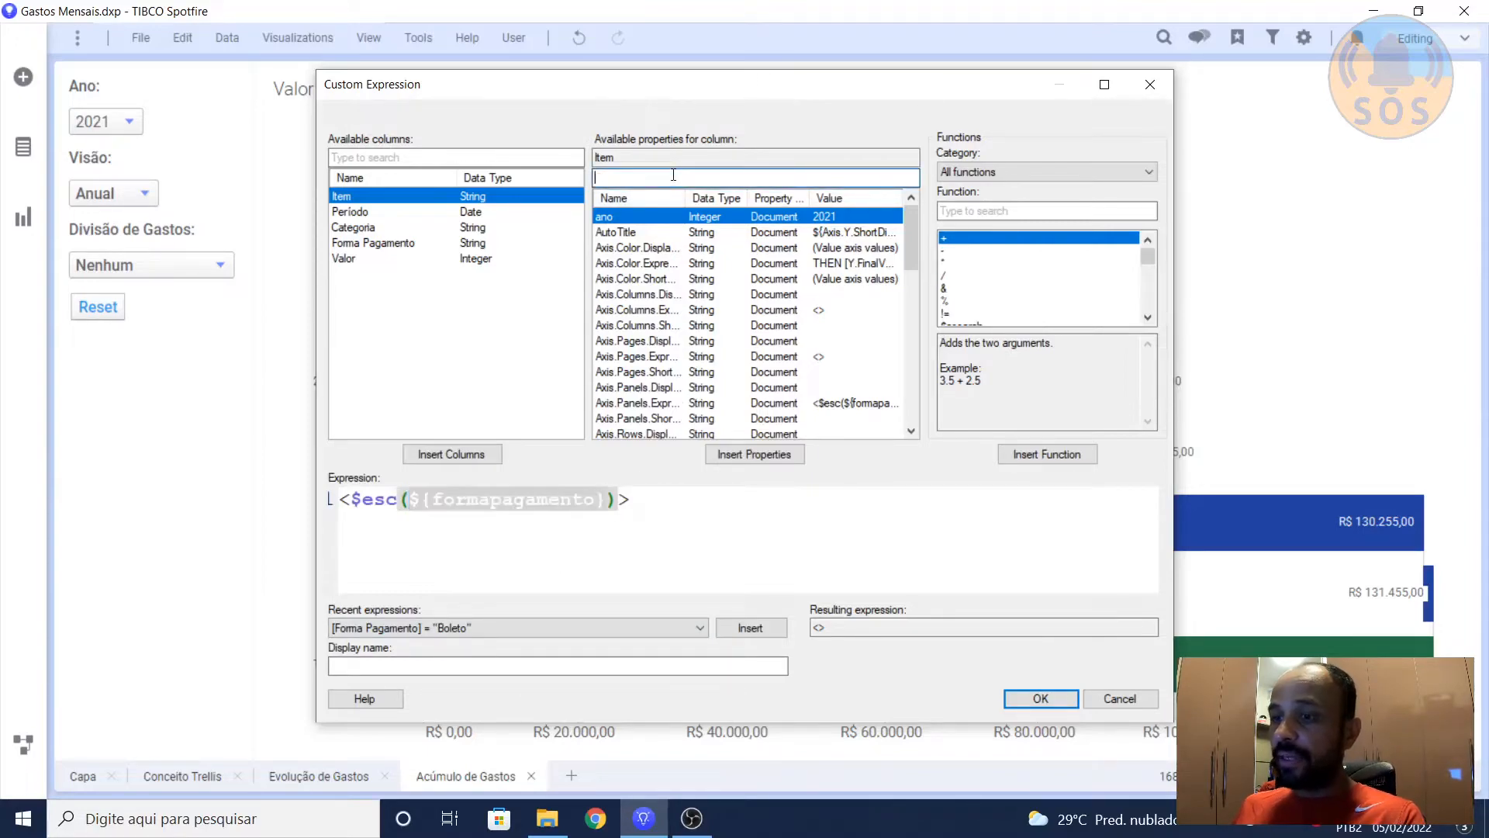
pyautogui.write('form')
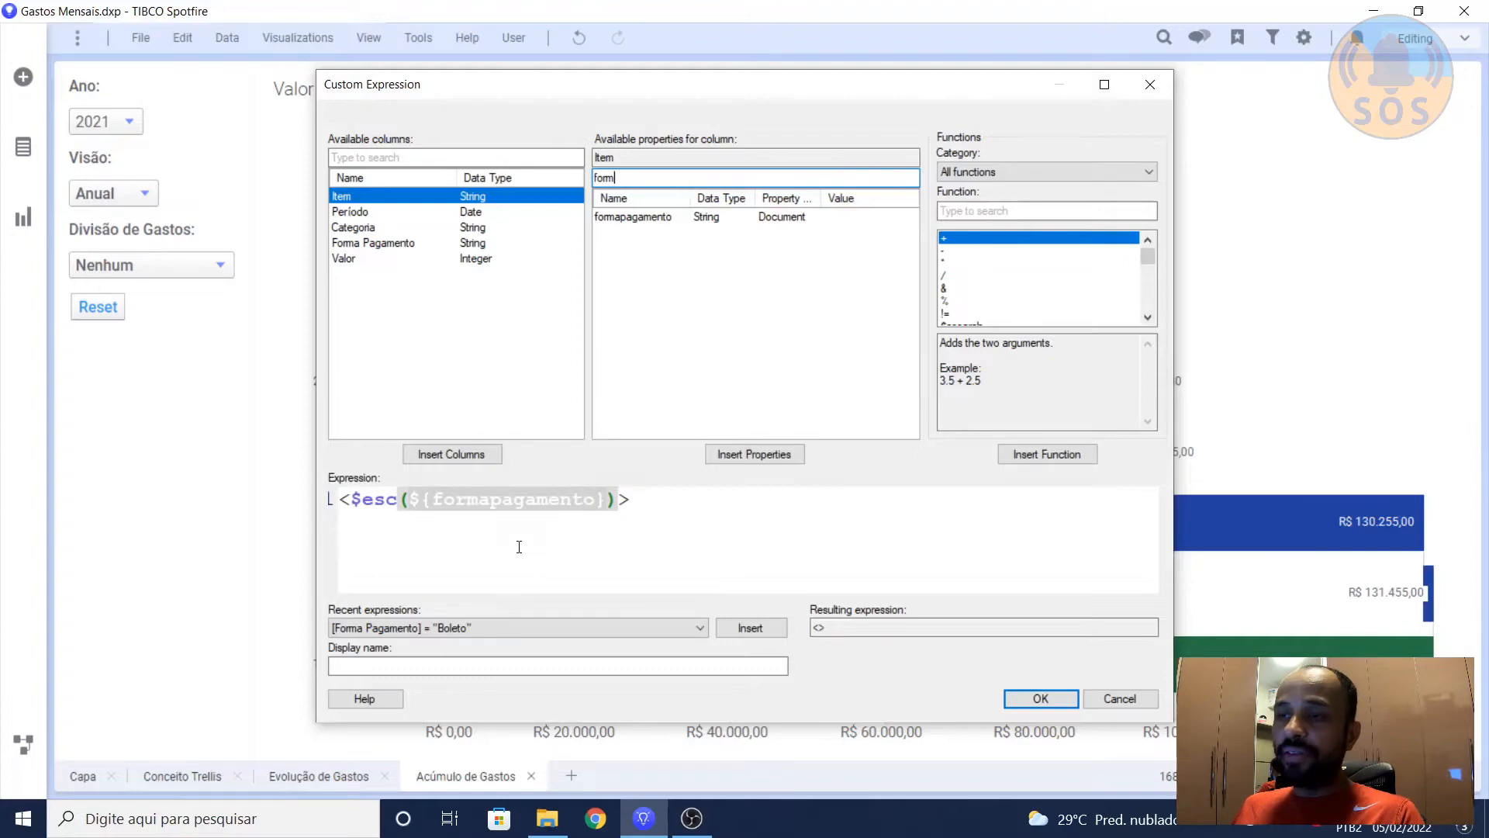
pyautogui.click(428, 524)
pyautogui.moveTo(410, 499); pyautogui.dragTo(416, 499)
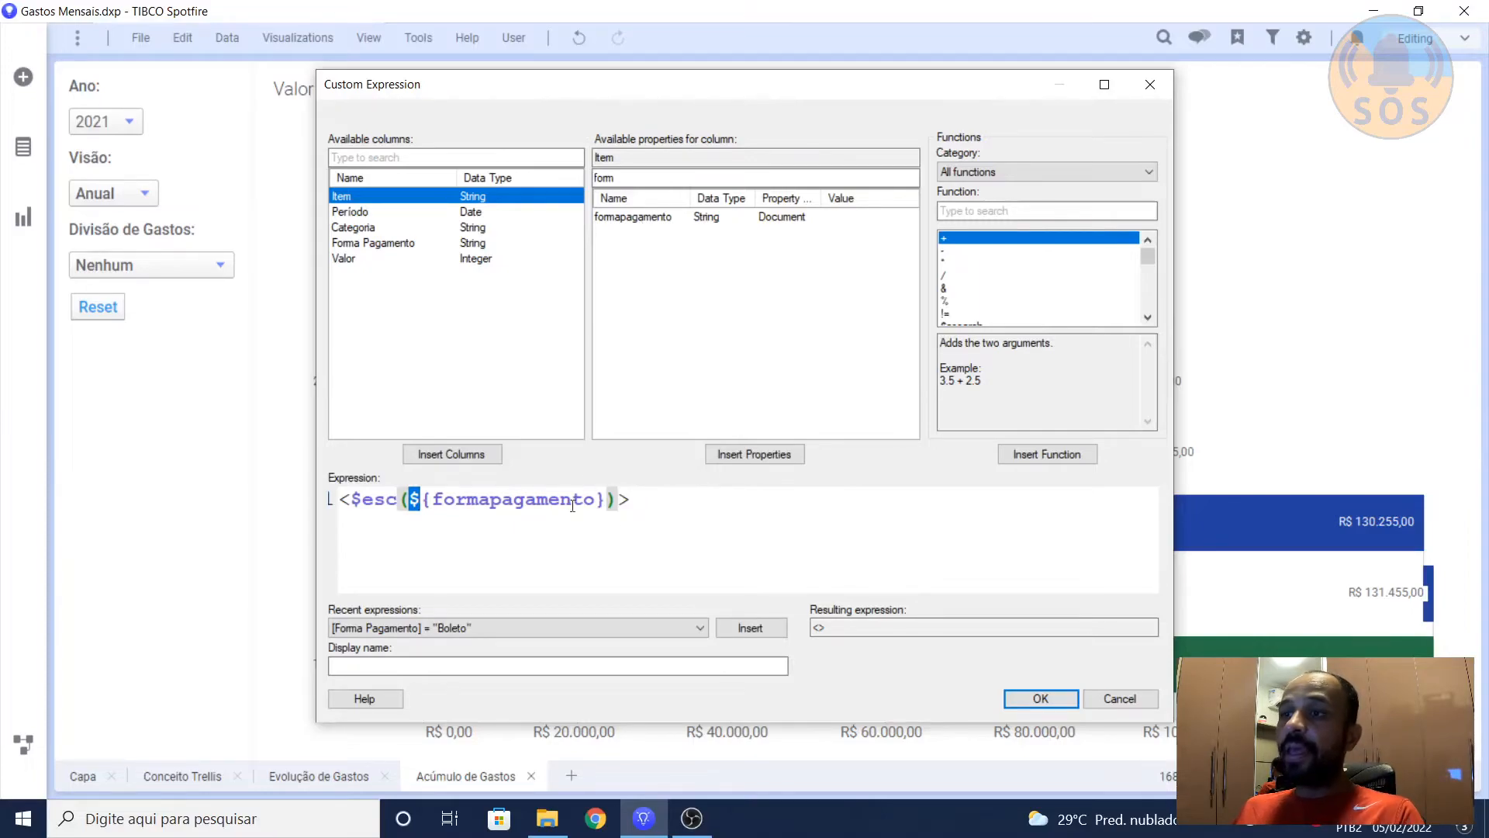
pyautogui.click(549, 524)
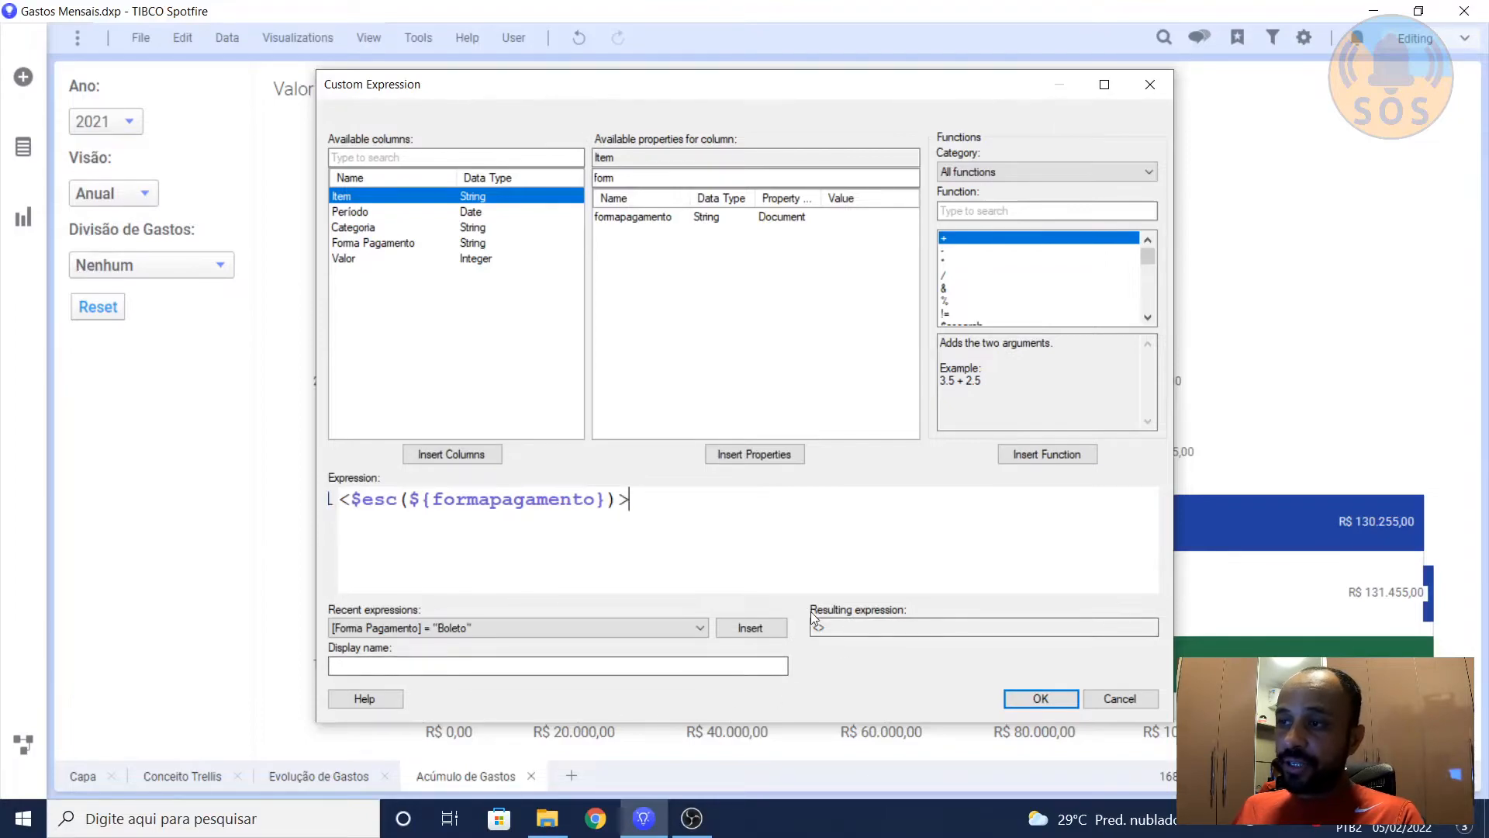
pyautogui.moveTo(896, 625); pyautogui.dragTo(808, 628)
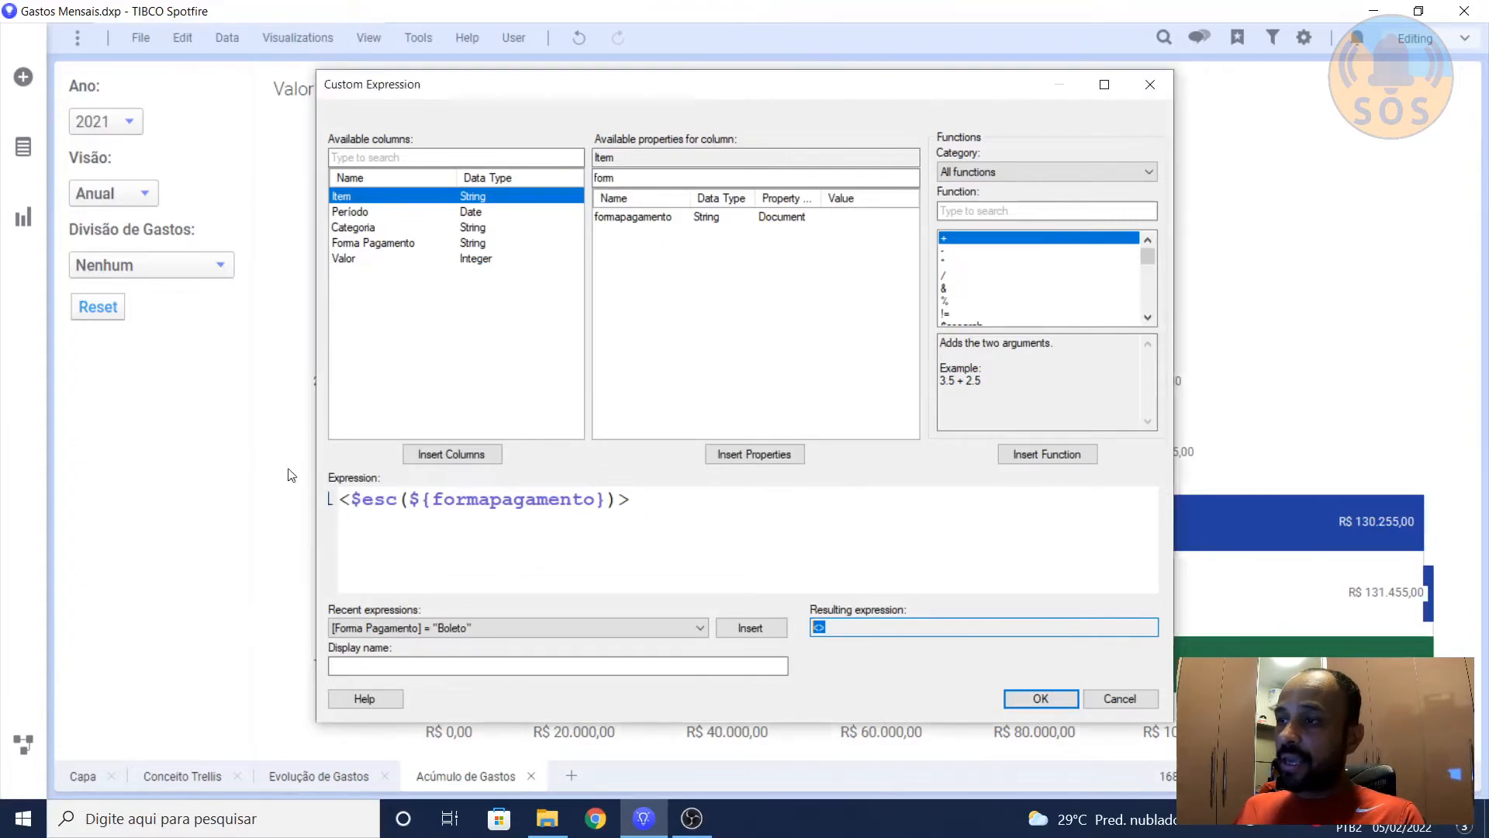
pyautogui.click(1118, 699)
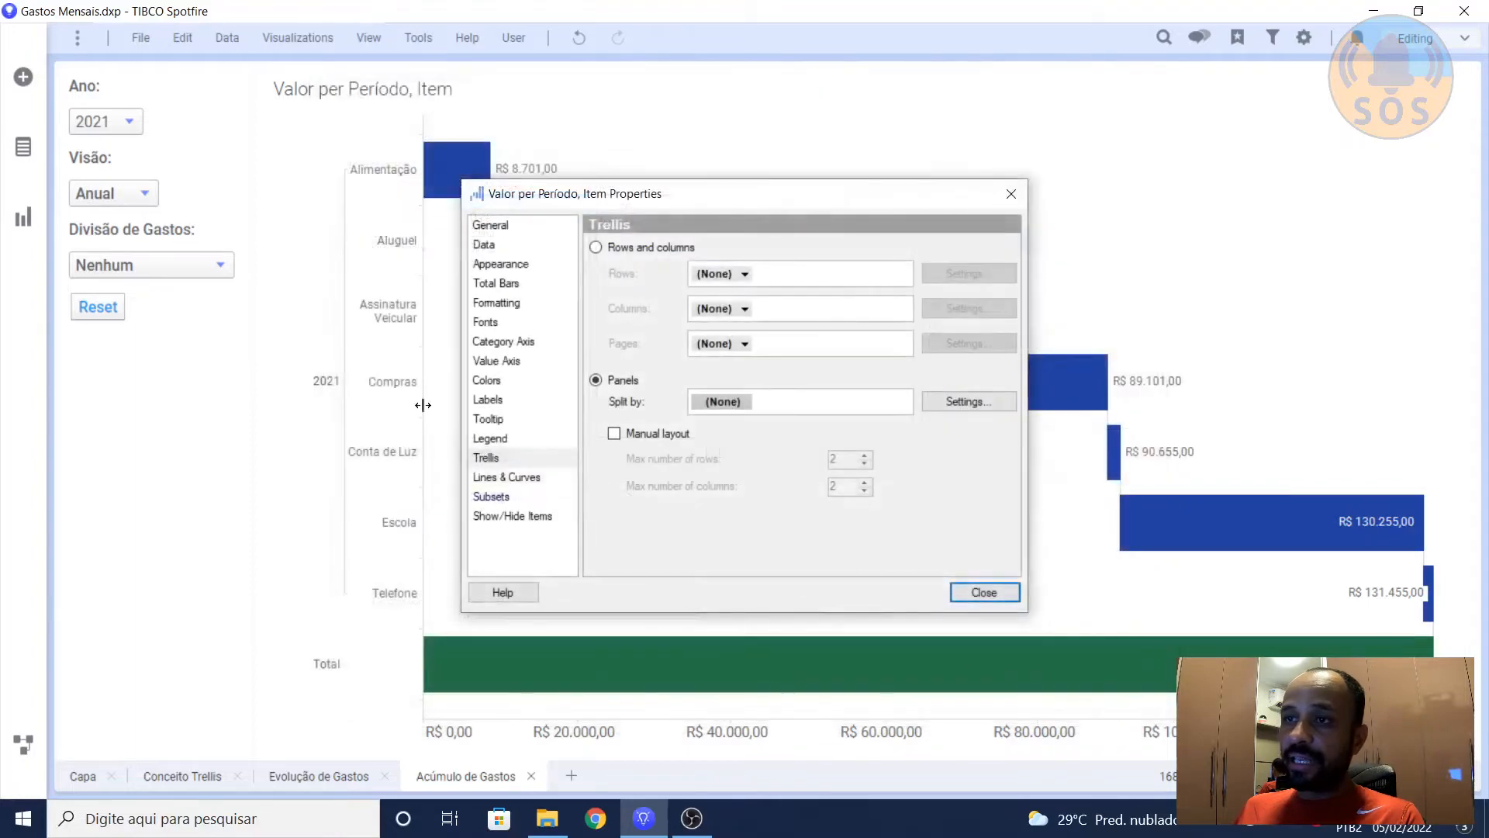
# Step: Set Divisão de Gastos to Categoria and reopen the custom expression behind the waterfall chart's Trellis panels split
pyautogui.click(200, 271)
pyautogui.click(110, 316)
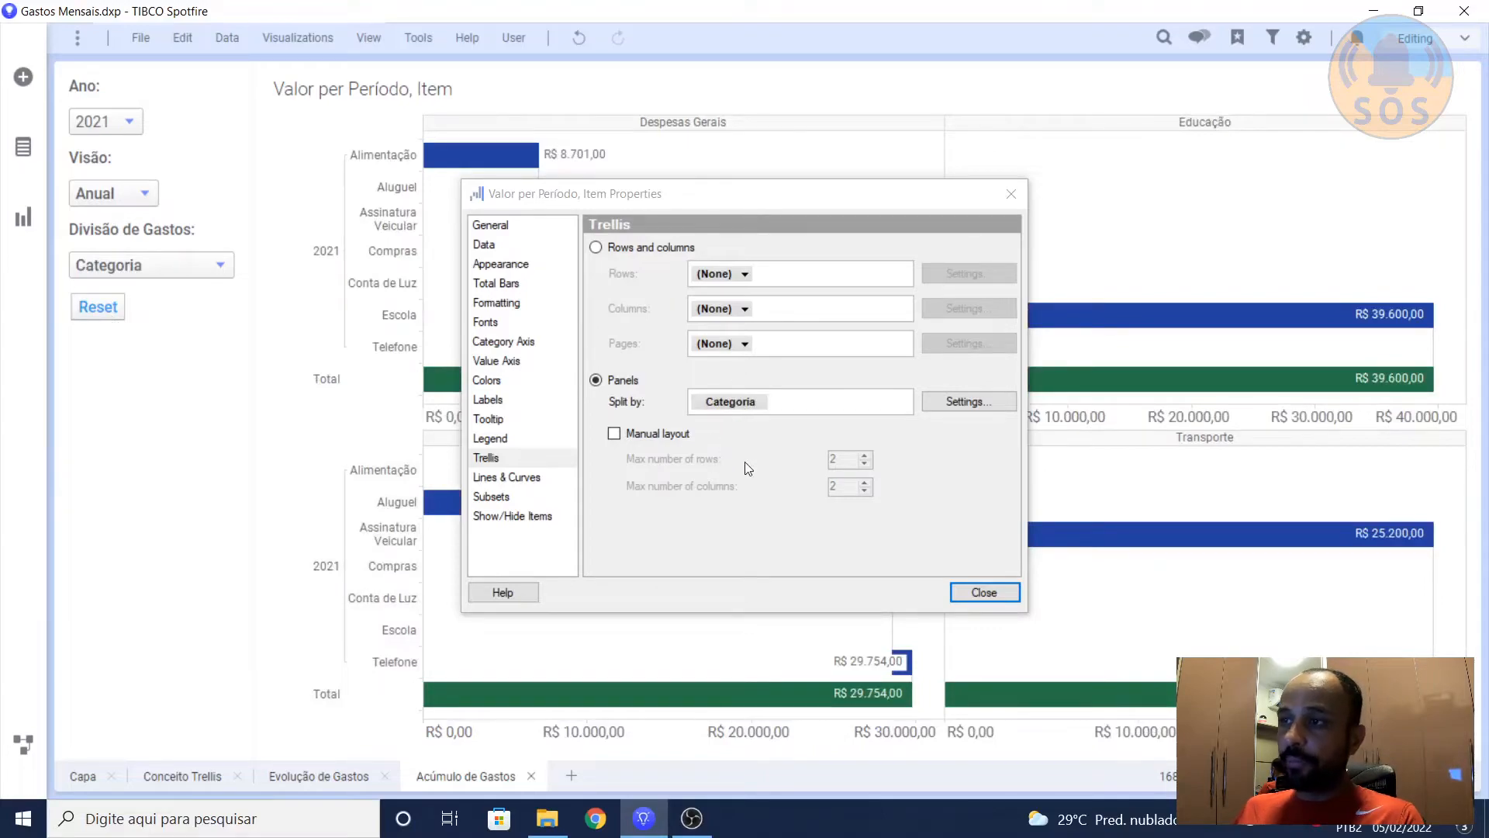
pyautogui.rightClick(727, 409)
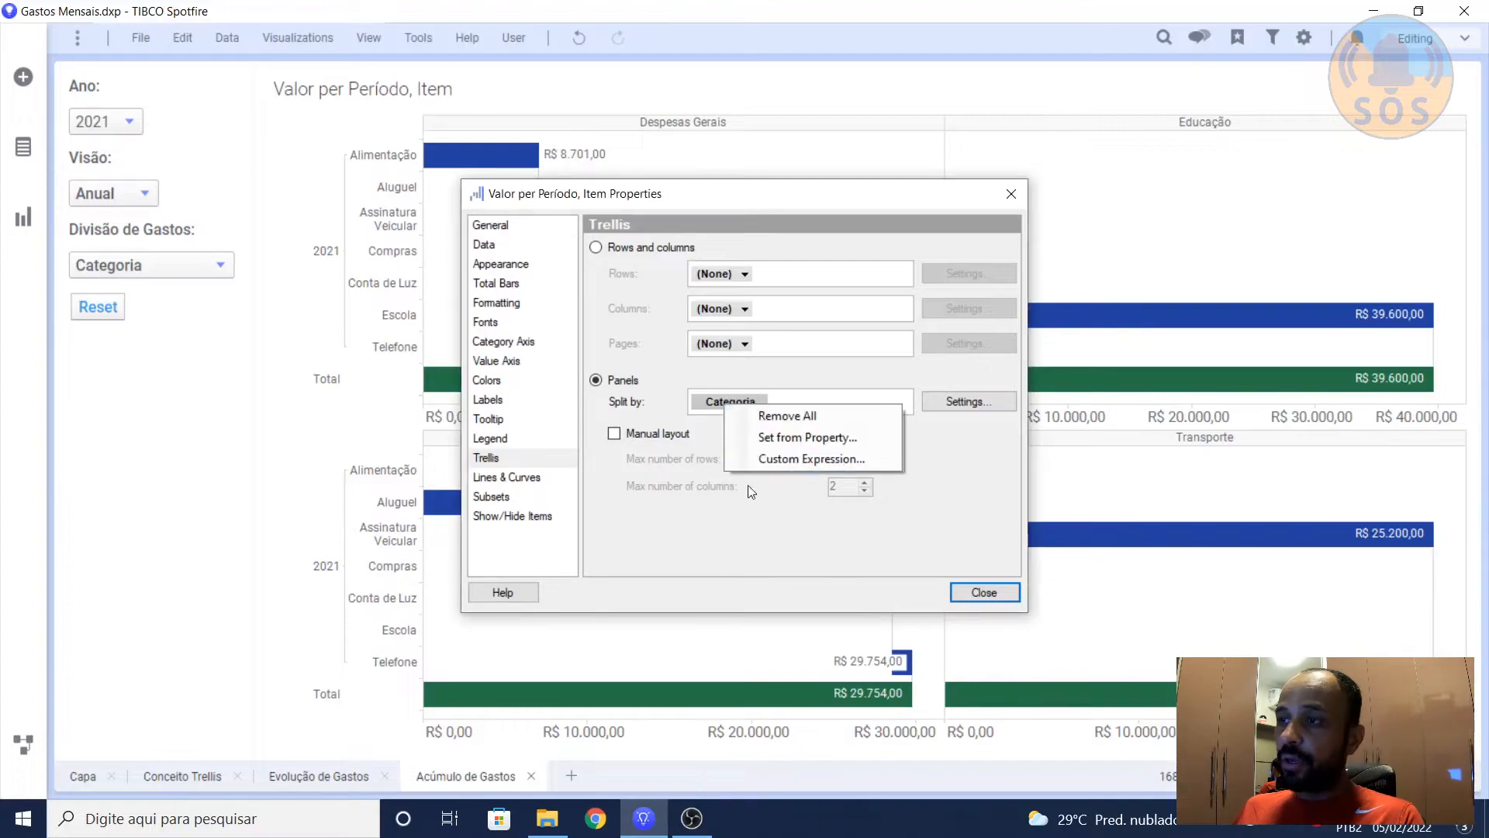
pyautogui.click(770, 464)
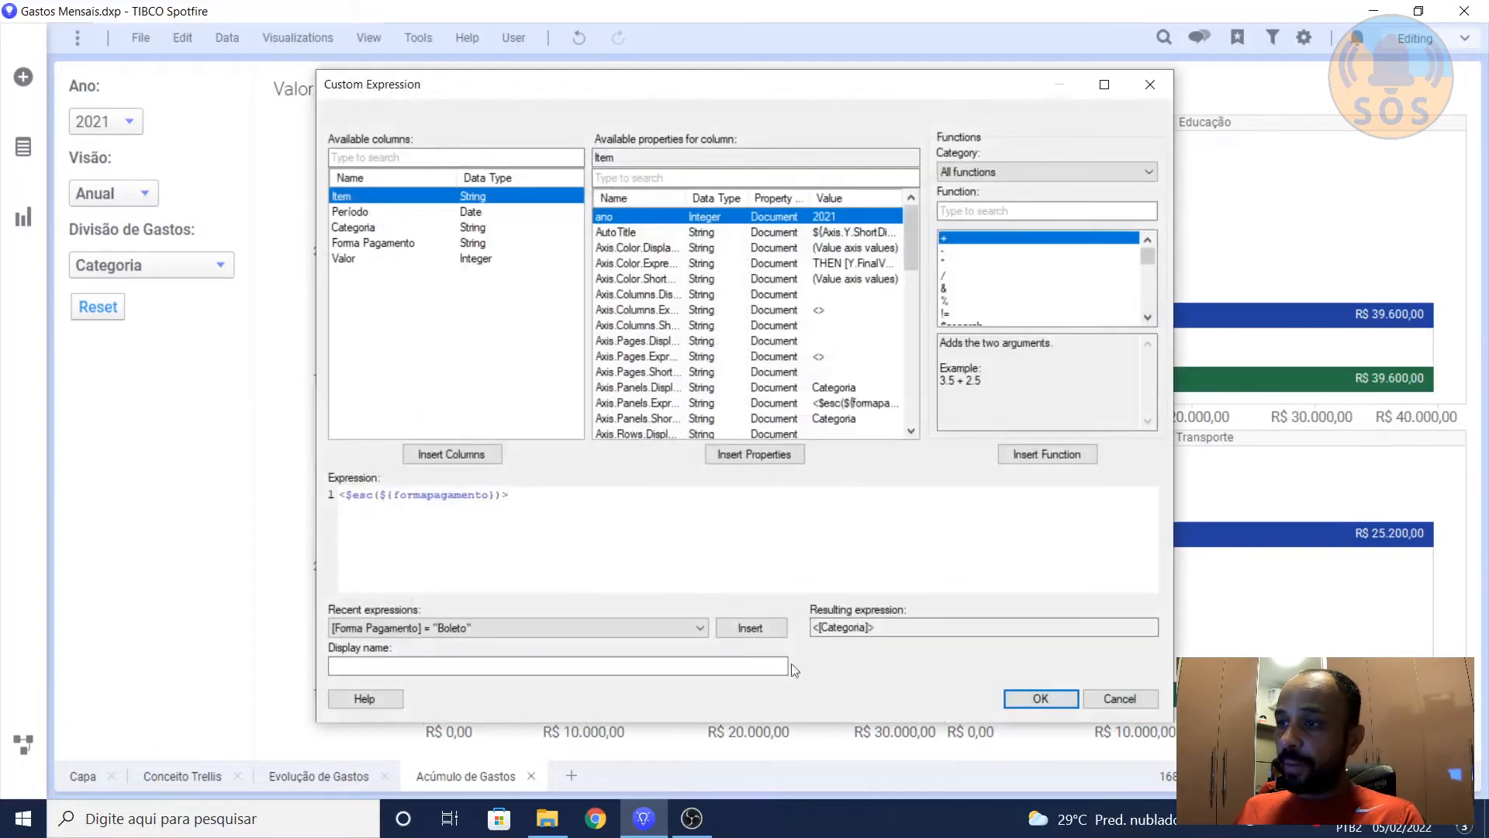
# Step: Compare the ${formapagamento} reference in the enlarged expression with the column named in the resulting expression
pyautogui.moveTo(880, 628); pyautogui.dragTo(811, 628)
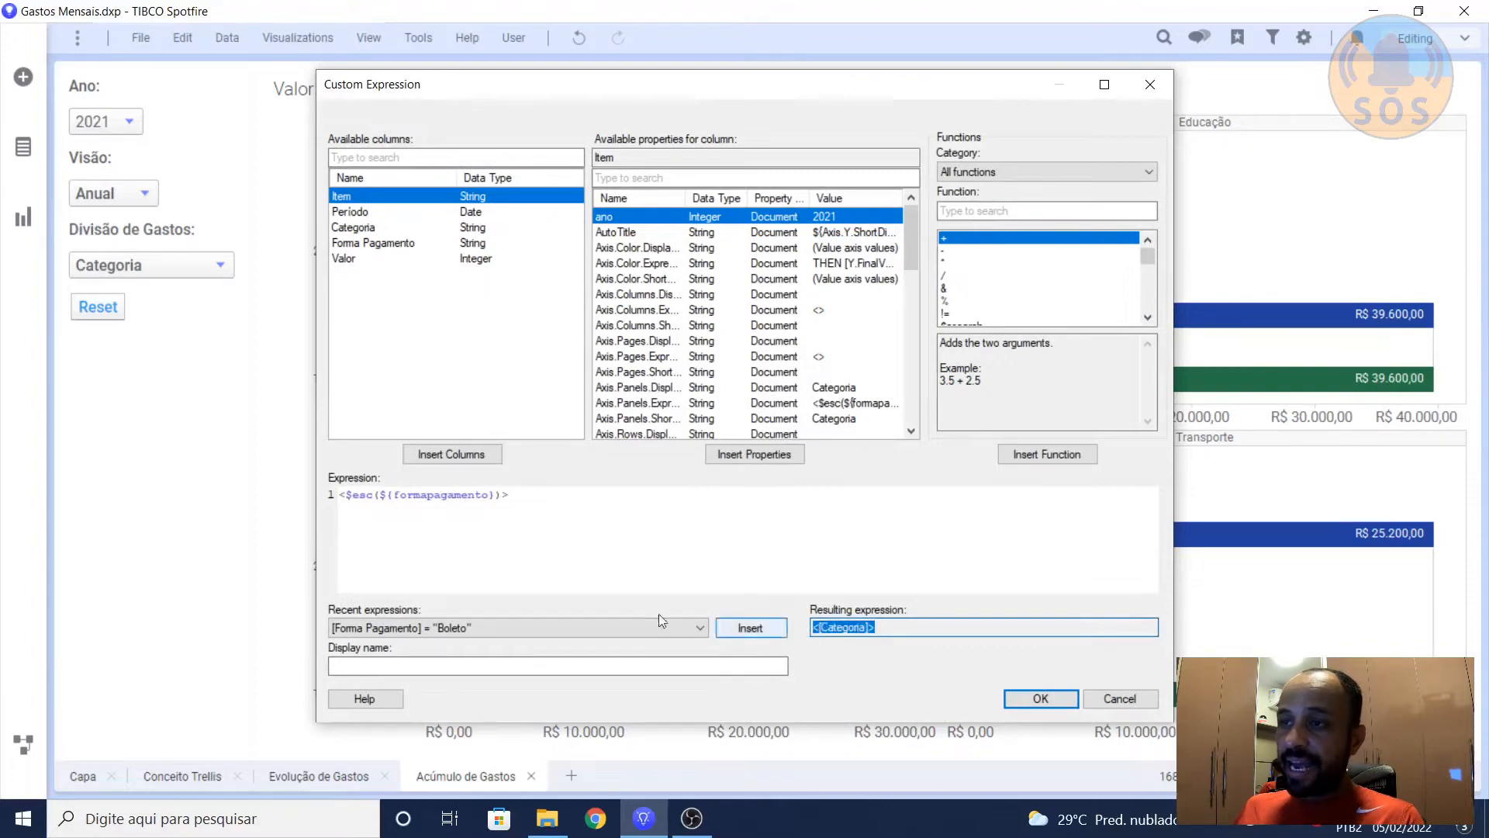
pyautogui.keyDown('ctrl'); pyautogui.scroll(3, 586, 552); pyautogui.keyUp('ctrl')
pyautogui.keyDown('ctrl'); pyautogui.scroll(2, 586, 552); pyautogui.keyUp('ctrl')
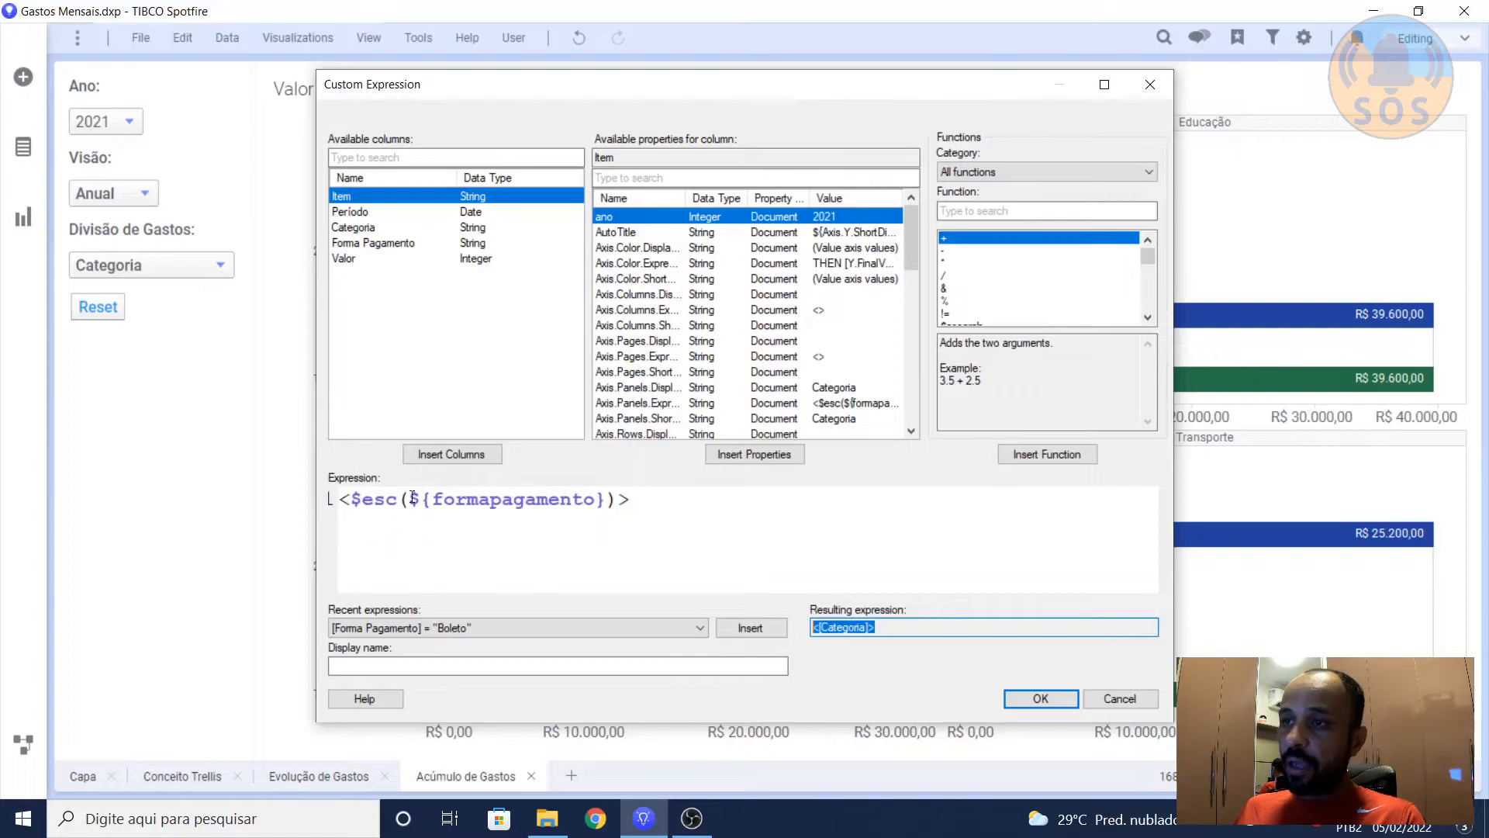
pyautogui.moveTo(409, 498); pyautogui.dragTo(596, 503)
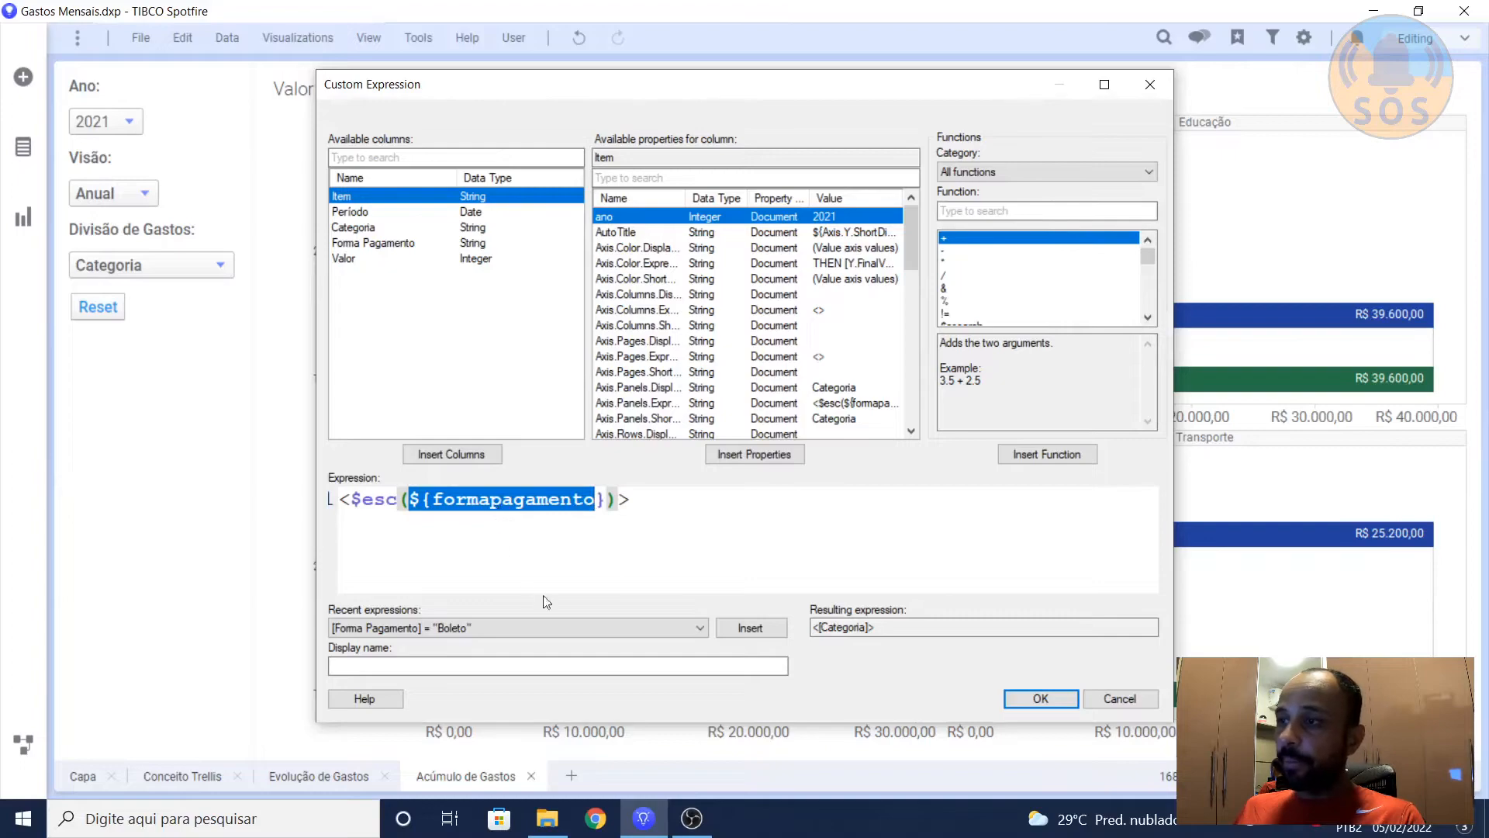
pyautogui.moveTo(820, 628); pyautogui.dragTo(858, 630)
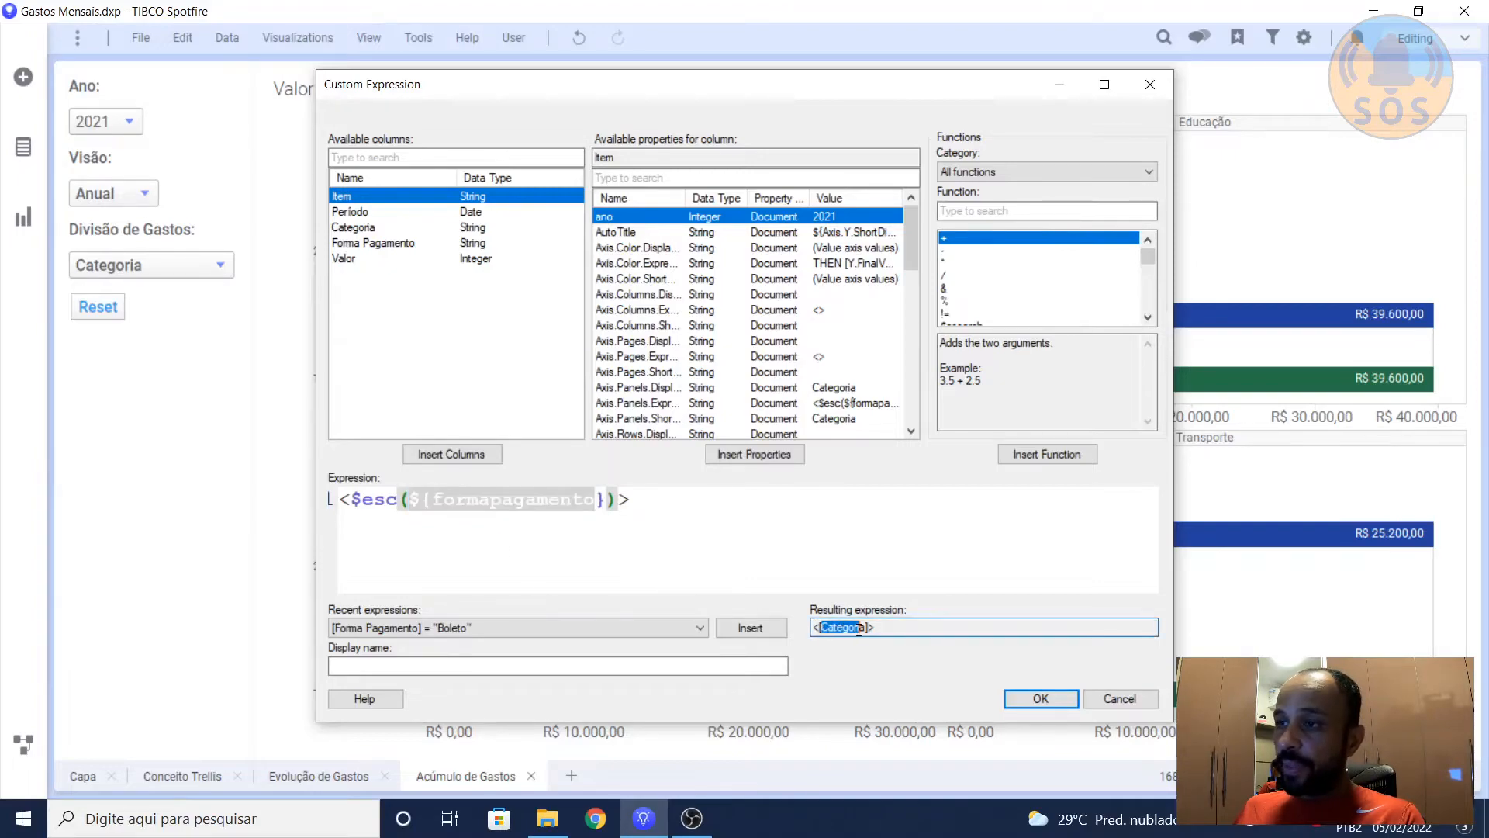
# Step: Search the function list for "$esc" and read the description of the $esc function used in the panel split expression
pyautogui.click(444, 531)
pyautogui.moveTo(353, 498); pyautogui.dragTo(397, 499)
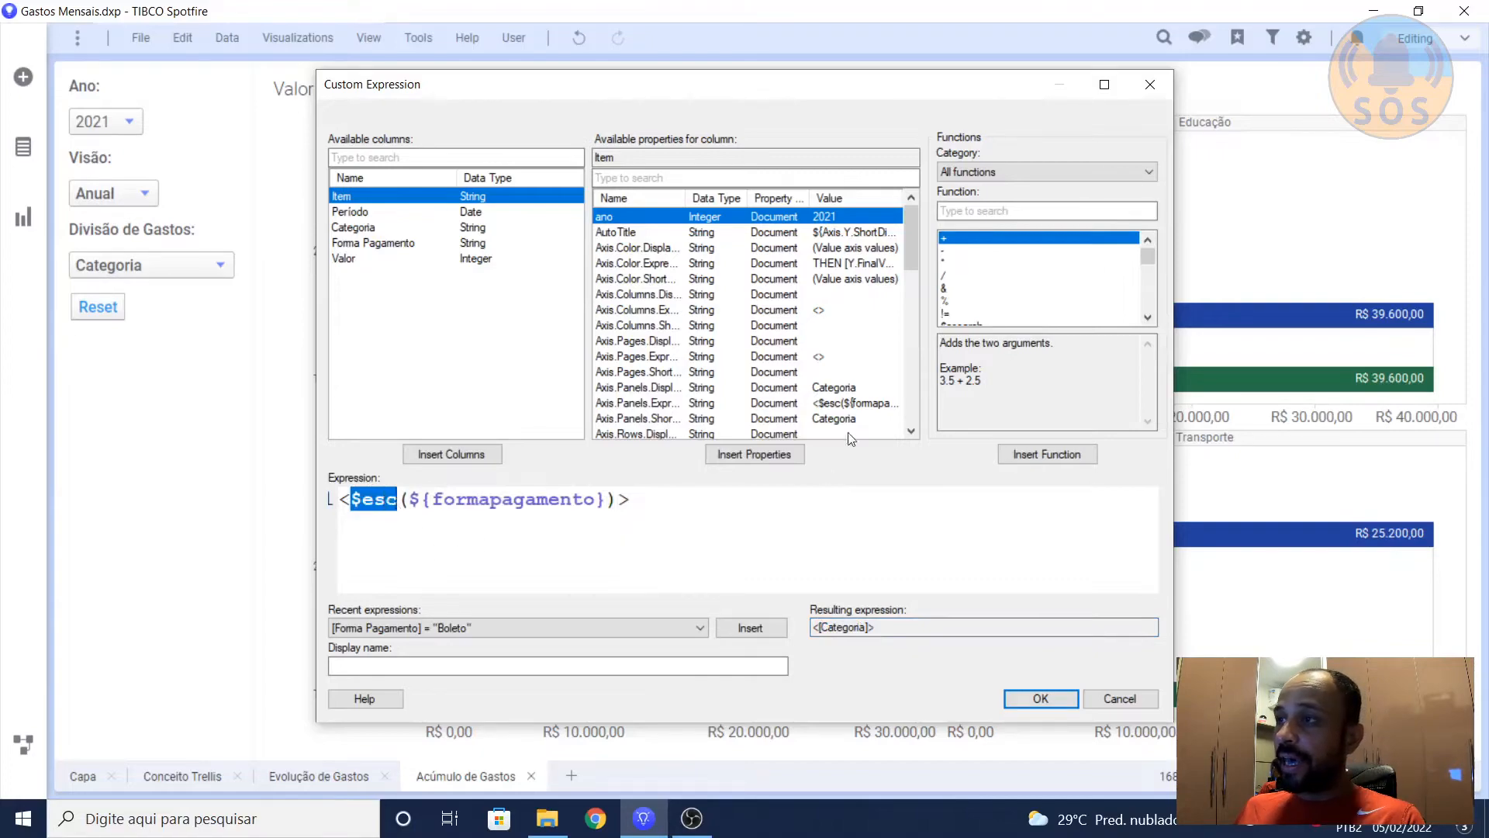
pyautogui.click(976, 209)
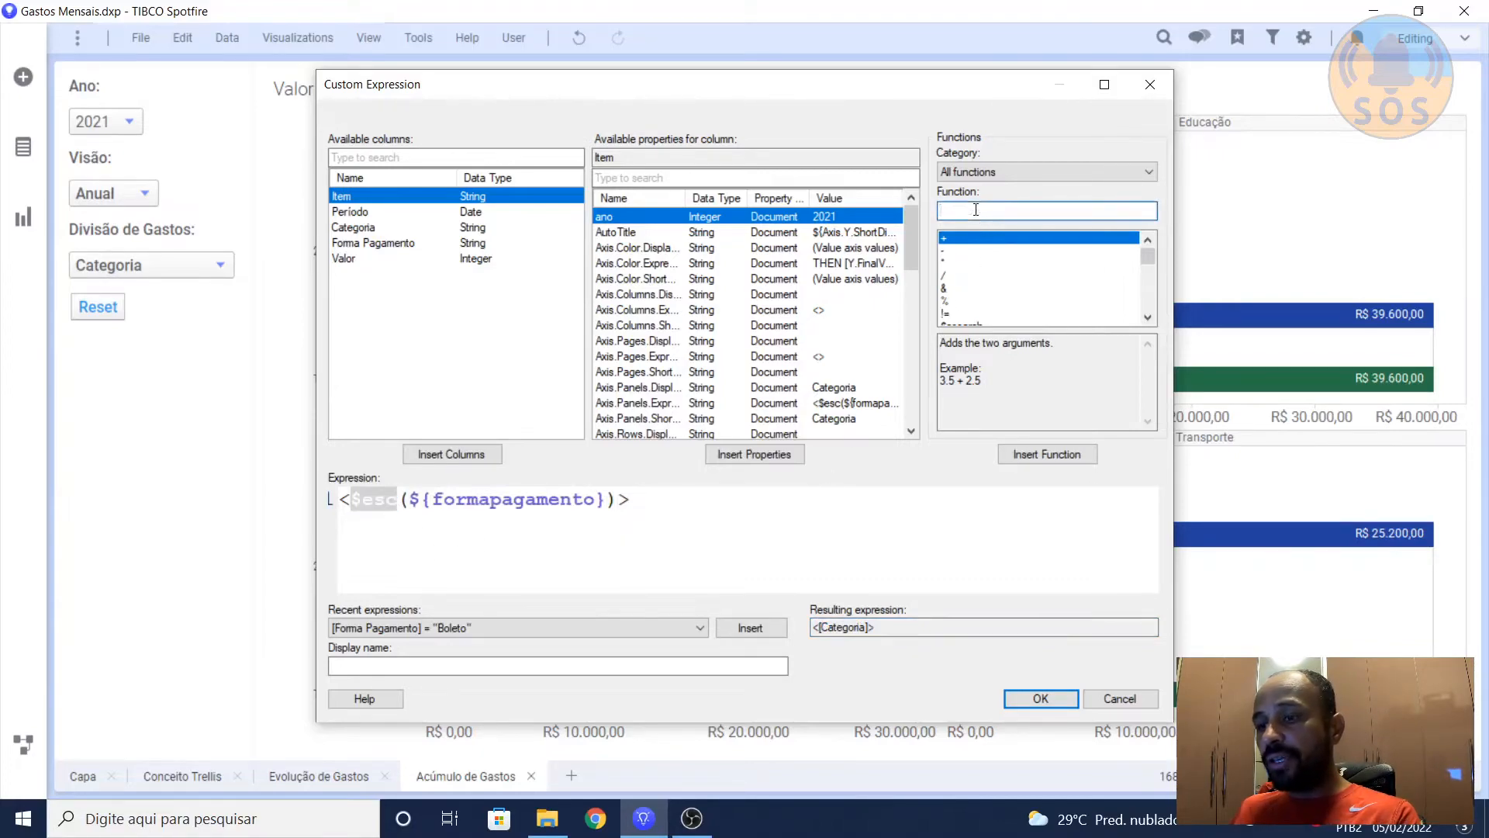
pyautogui.write('$esc')
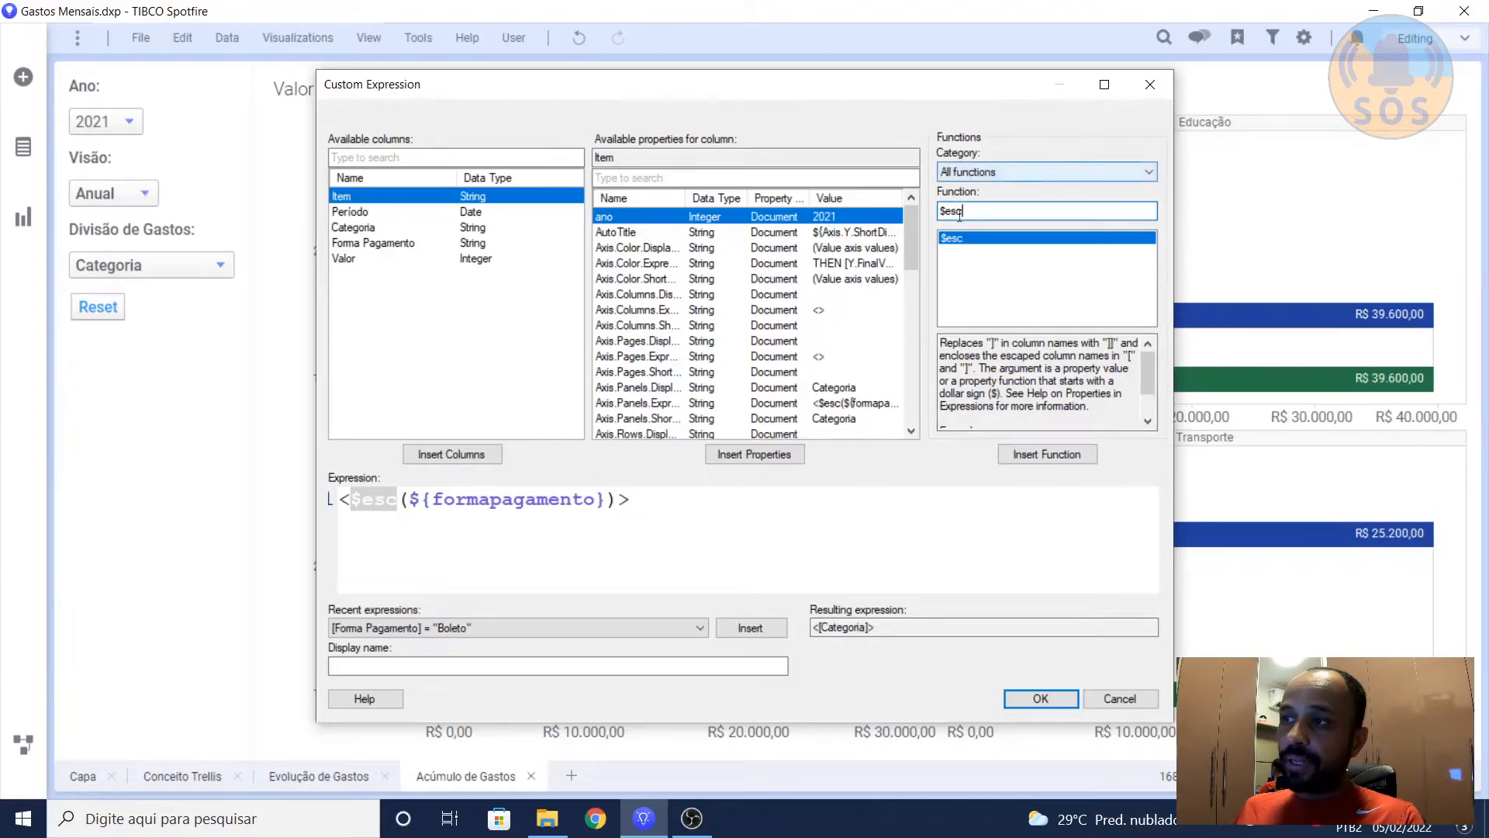
pyautogui.moveTo(1148, 375); pyautogui.dragTo(1147, 362)
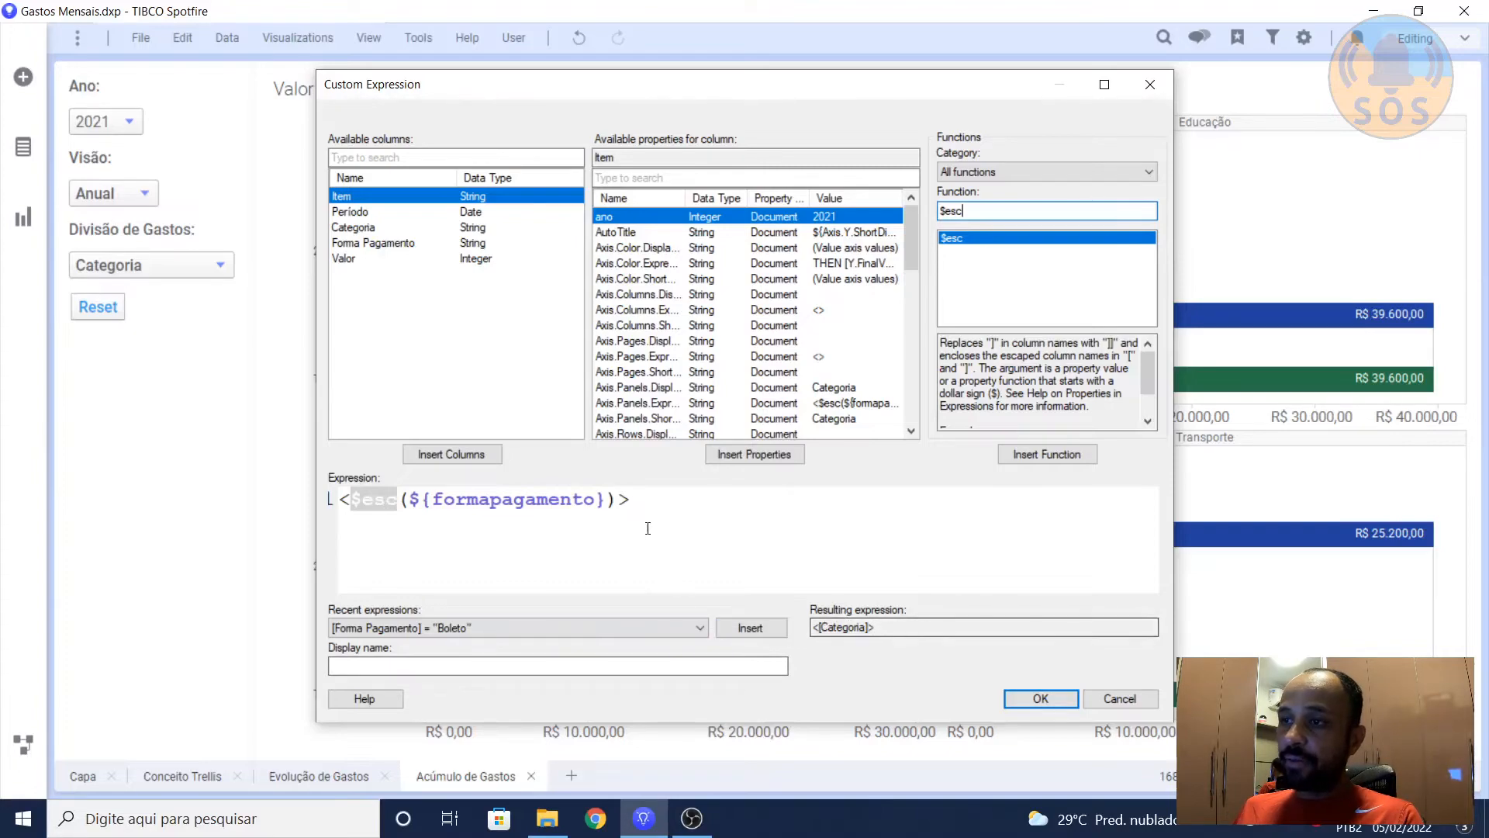
# Step: Compare the angle brackets around the $esc expression with the resulting expression, and leave the custom expression unchanged
pyautogui.click(633, 501)
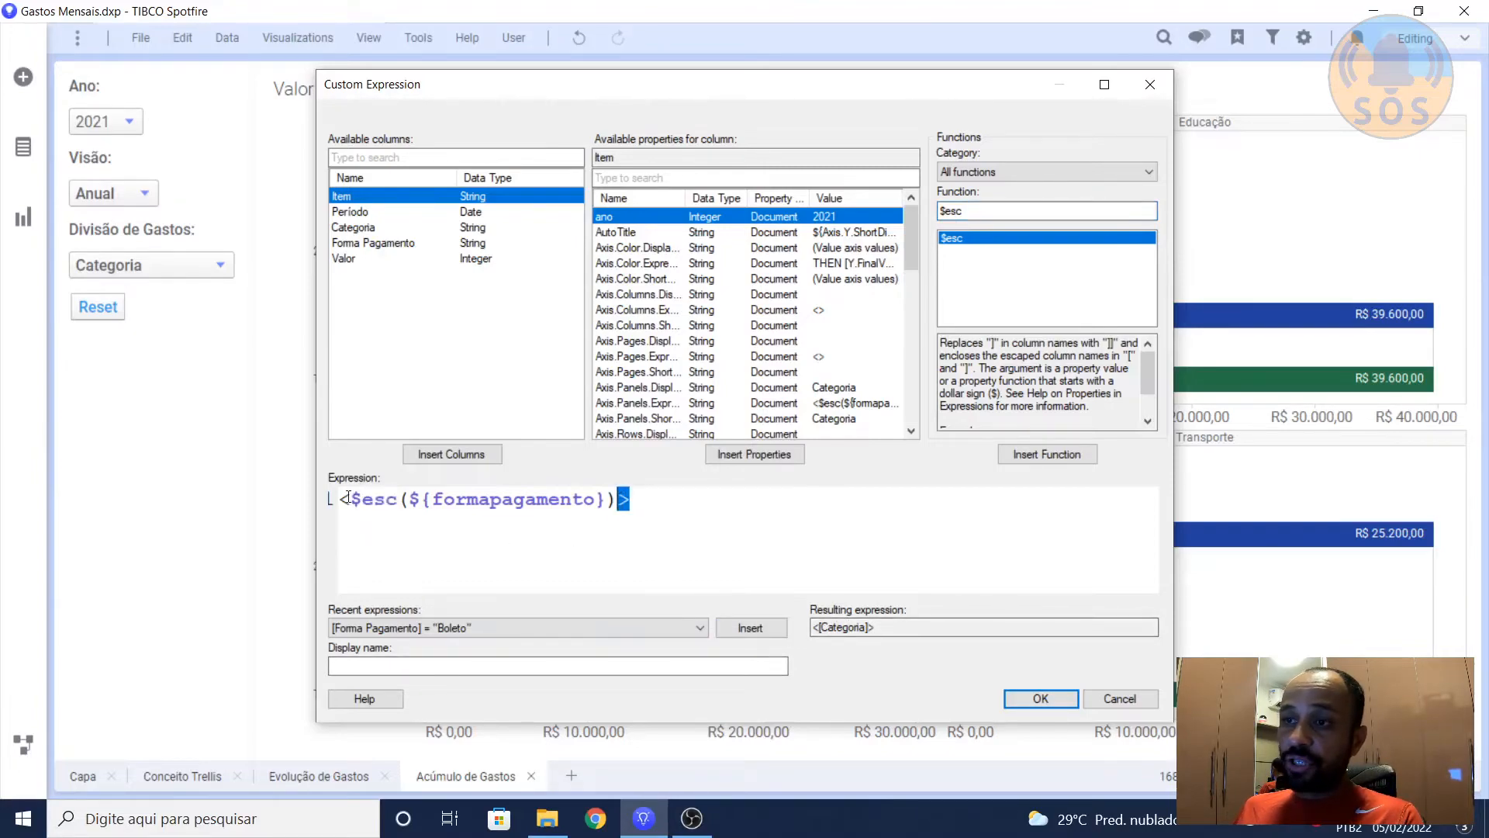
pyautogui.moveTo(353, 501); pyautogui.dragTo(341, 501)
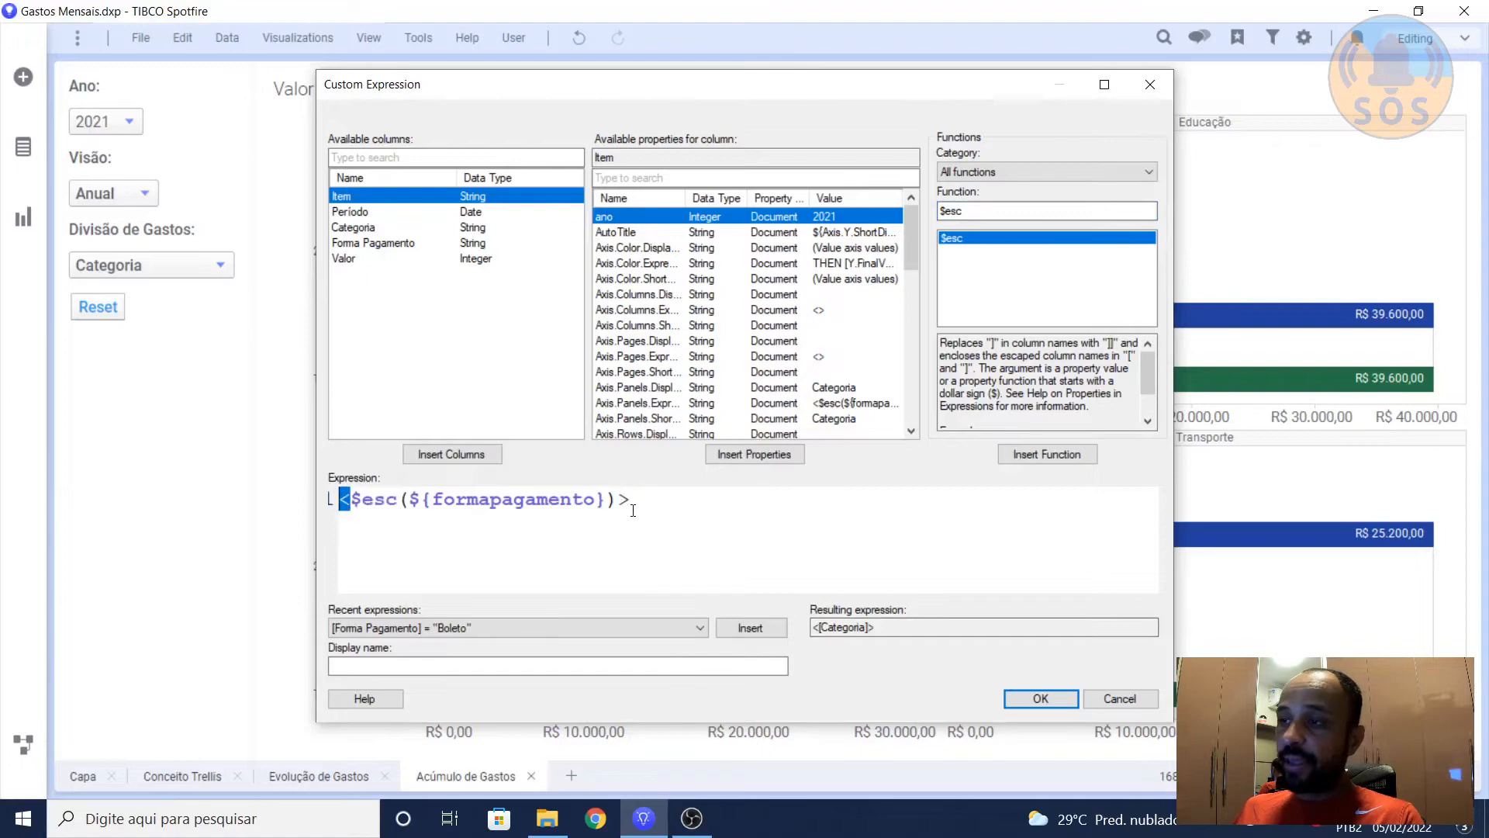
pyautogui.moveTo(892, 628); pyautogui.dragTo(811, 627)
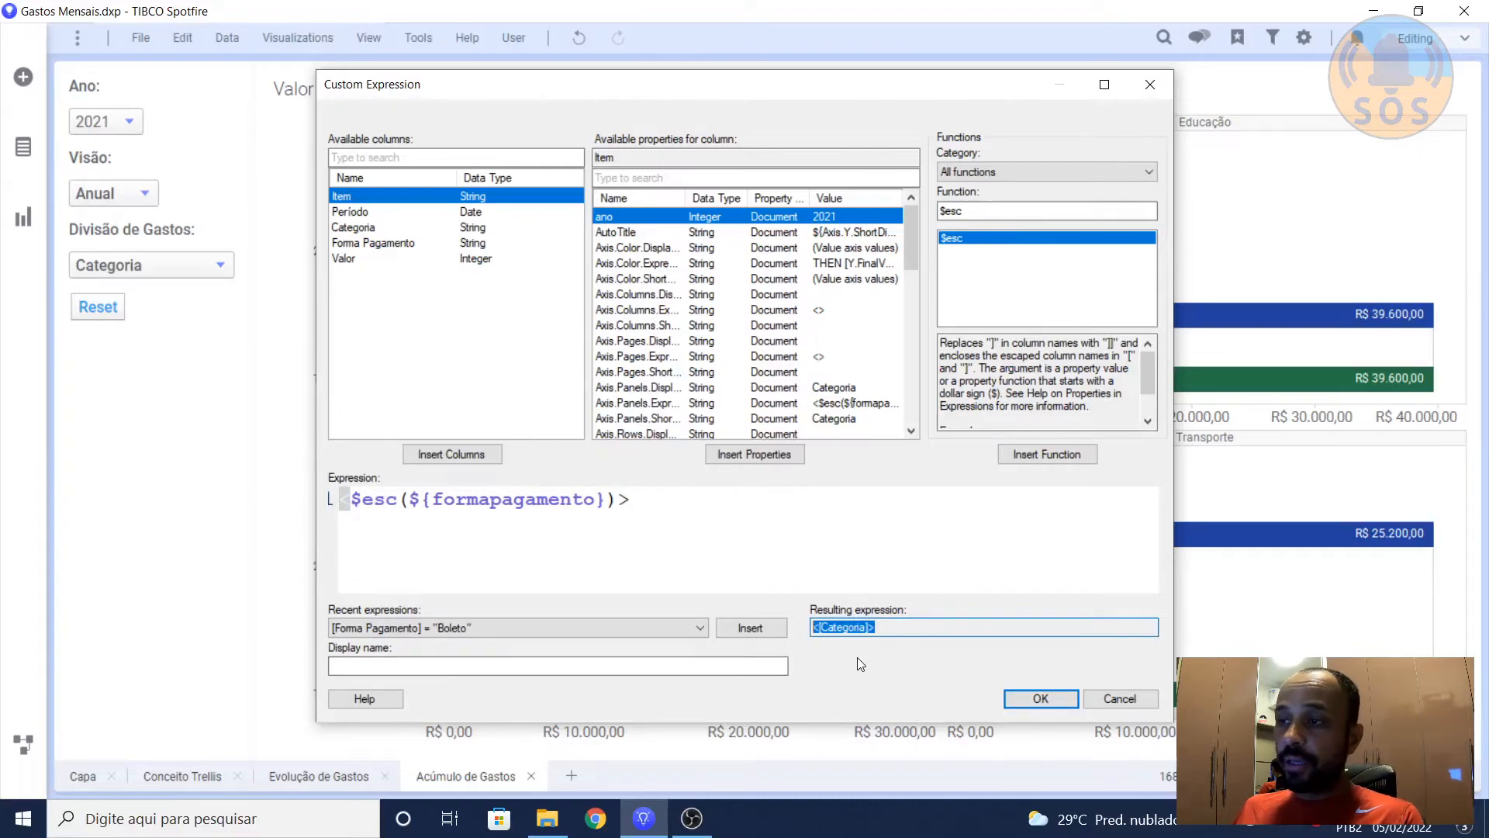
pyautogui.click(887, 627)
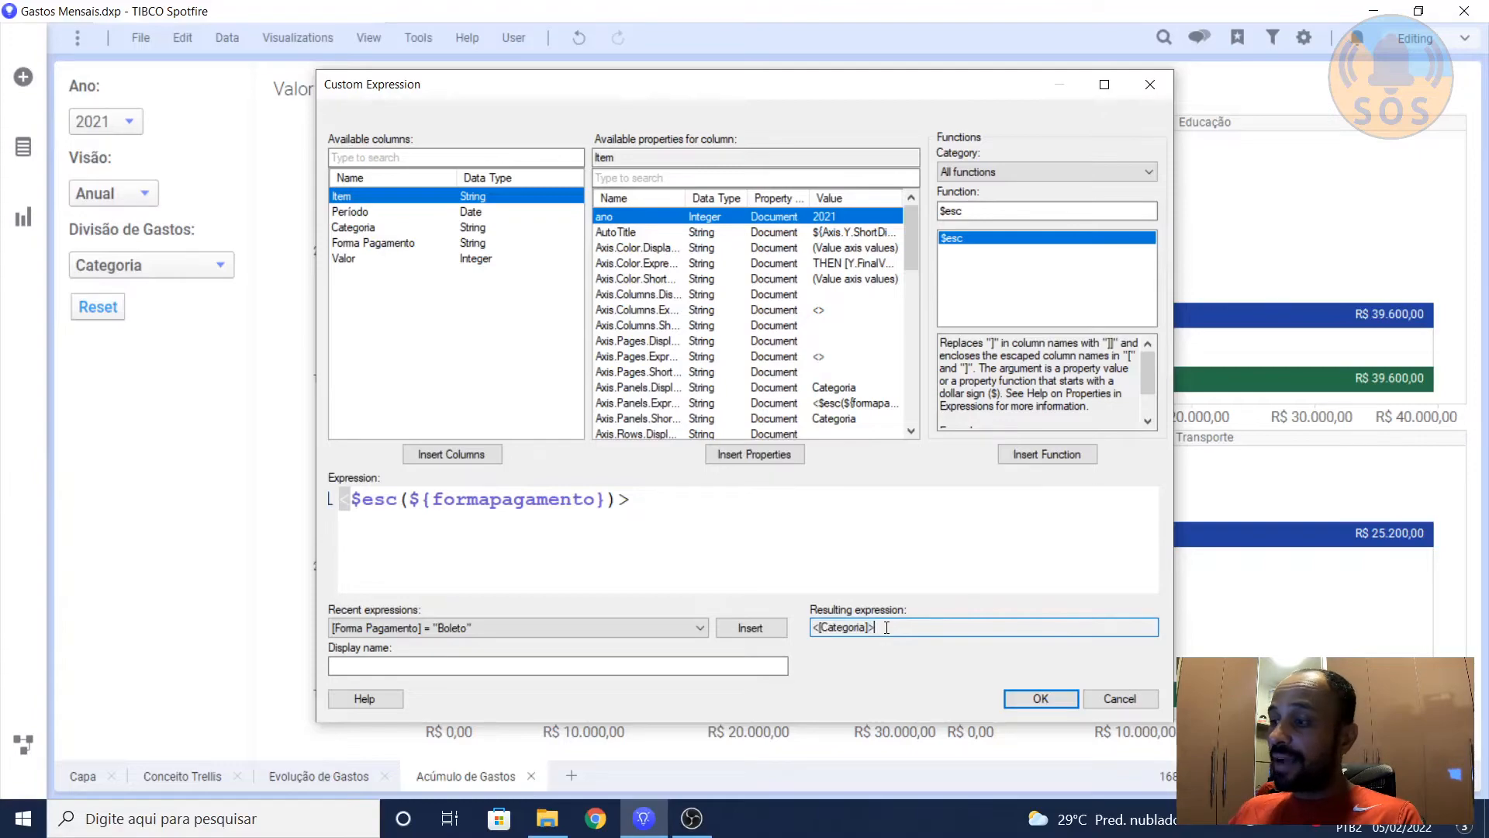
pyautogui.doubleClick(886, 628)
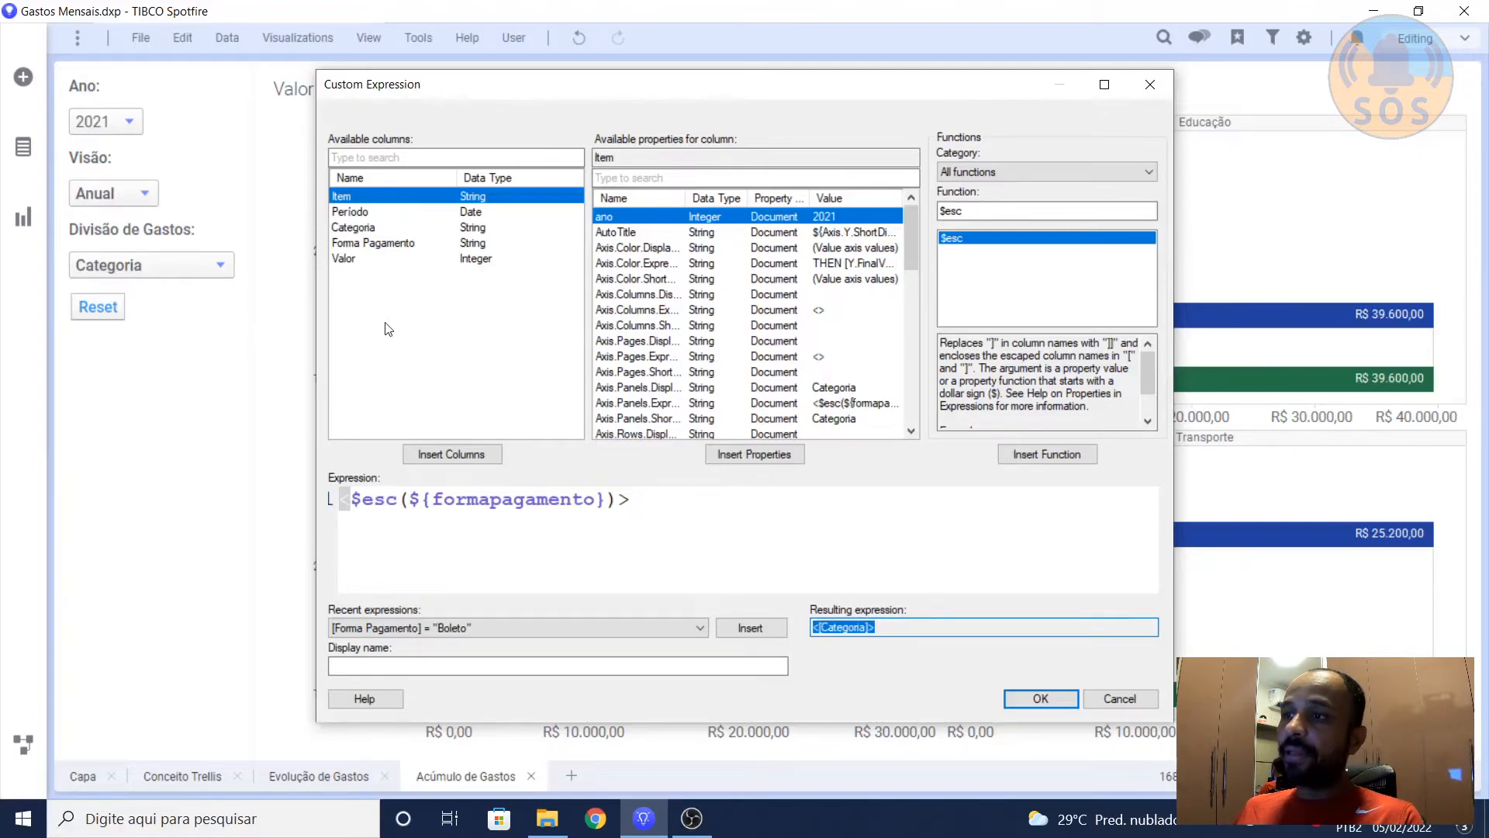
pyautogui.click(906, 627)
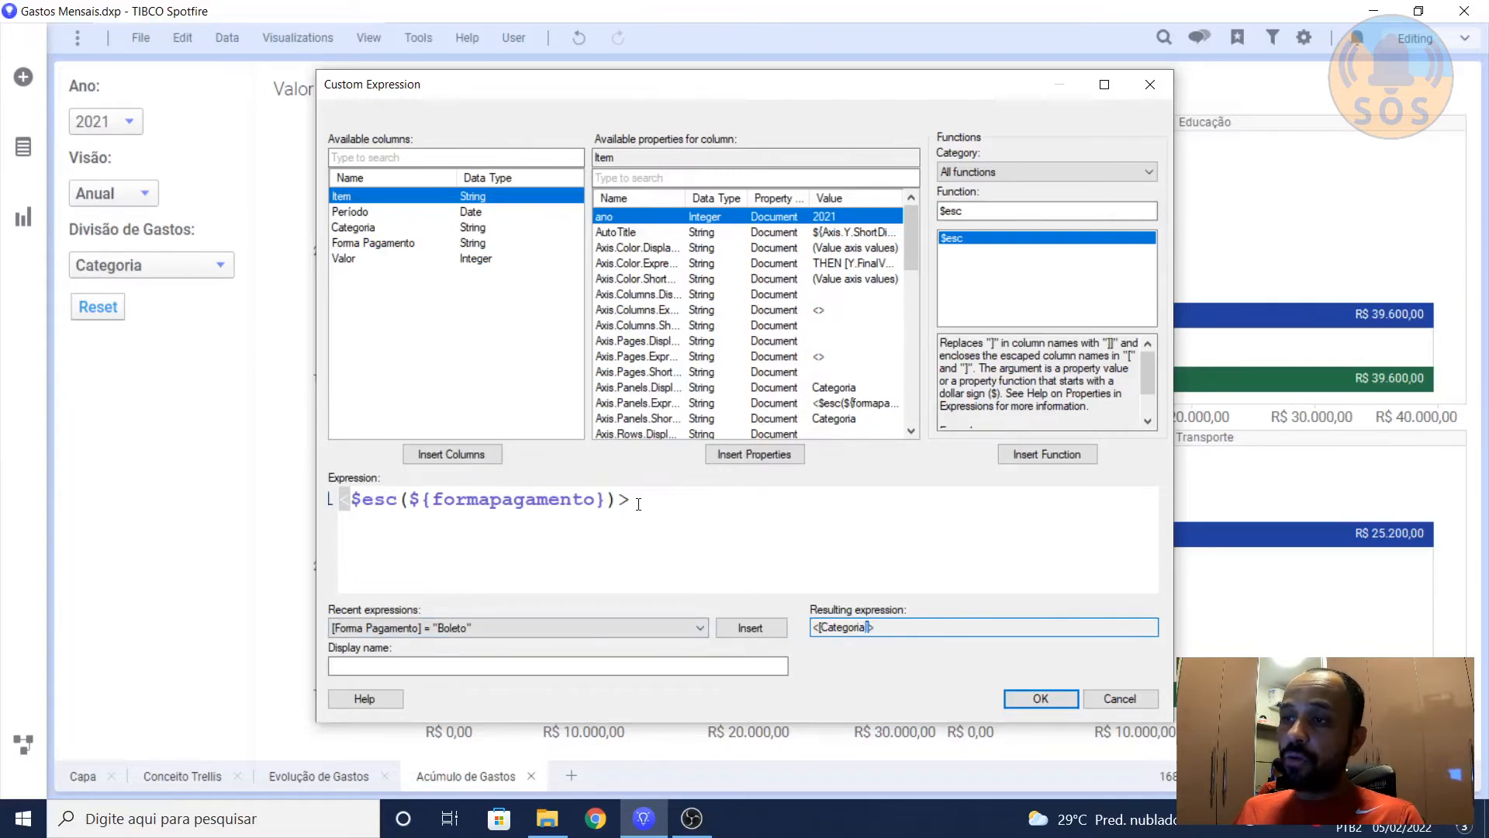
pyautogui.moveTo(634, 501); pyautogui.dragTo(621, 501)
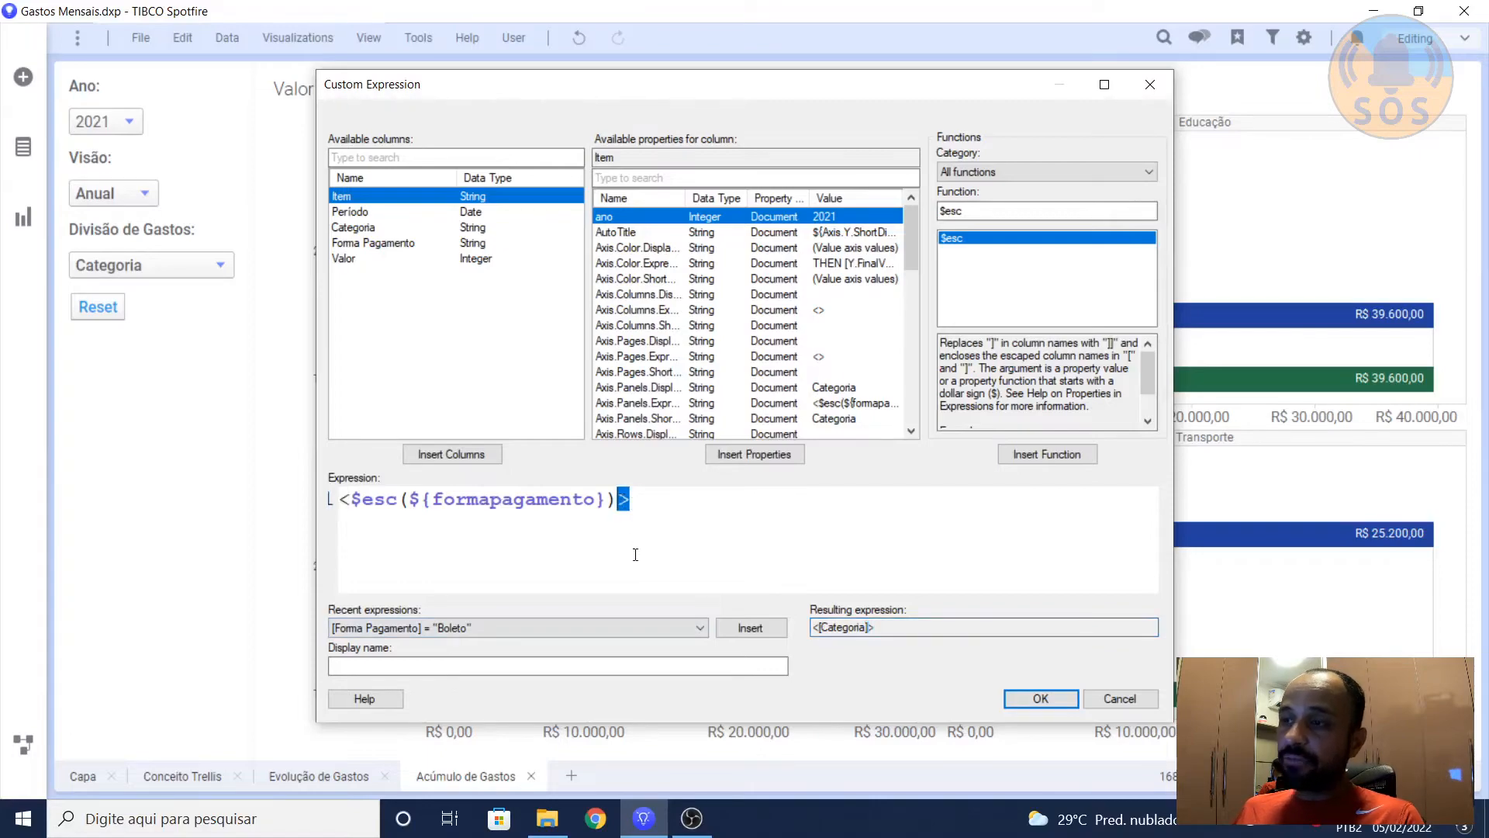
pyautogui.click(850, 627)
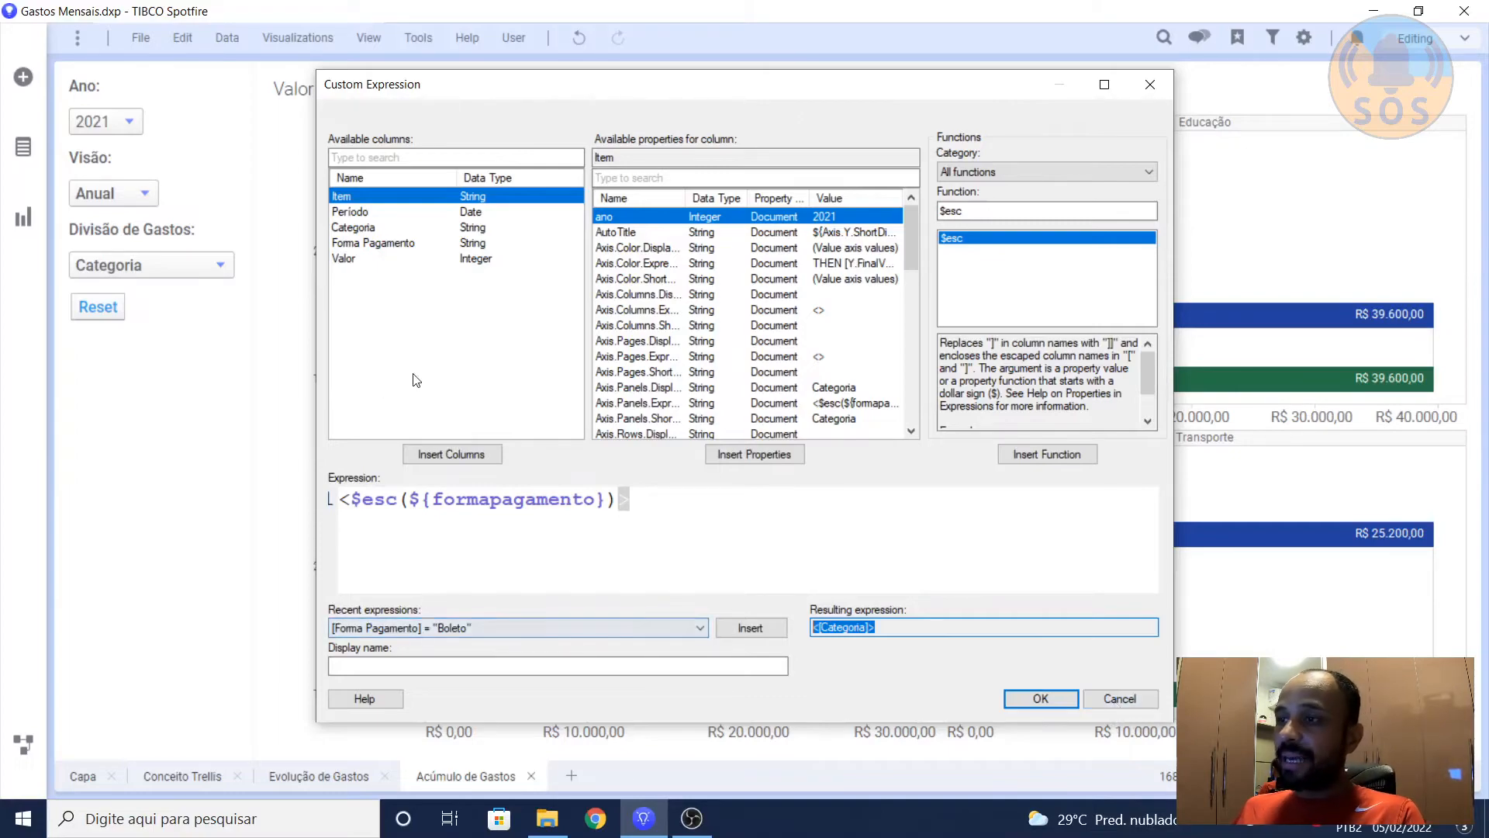
pyautogui.click(1120, 699)
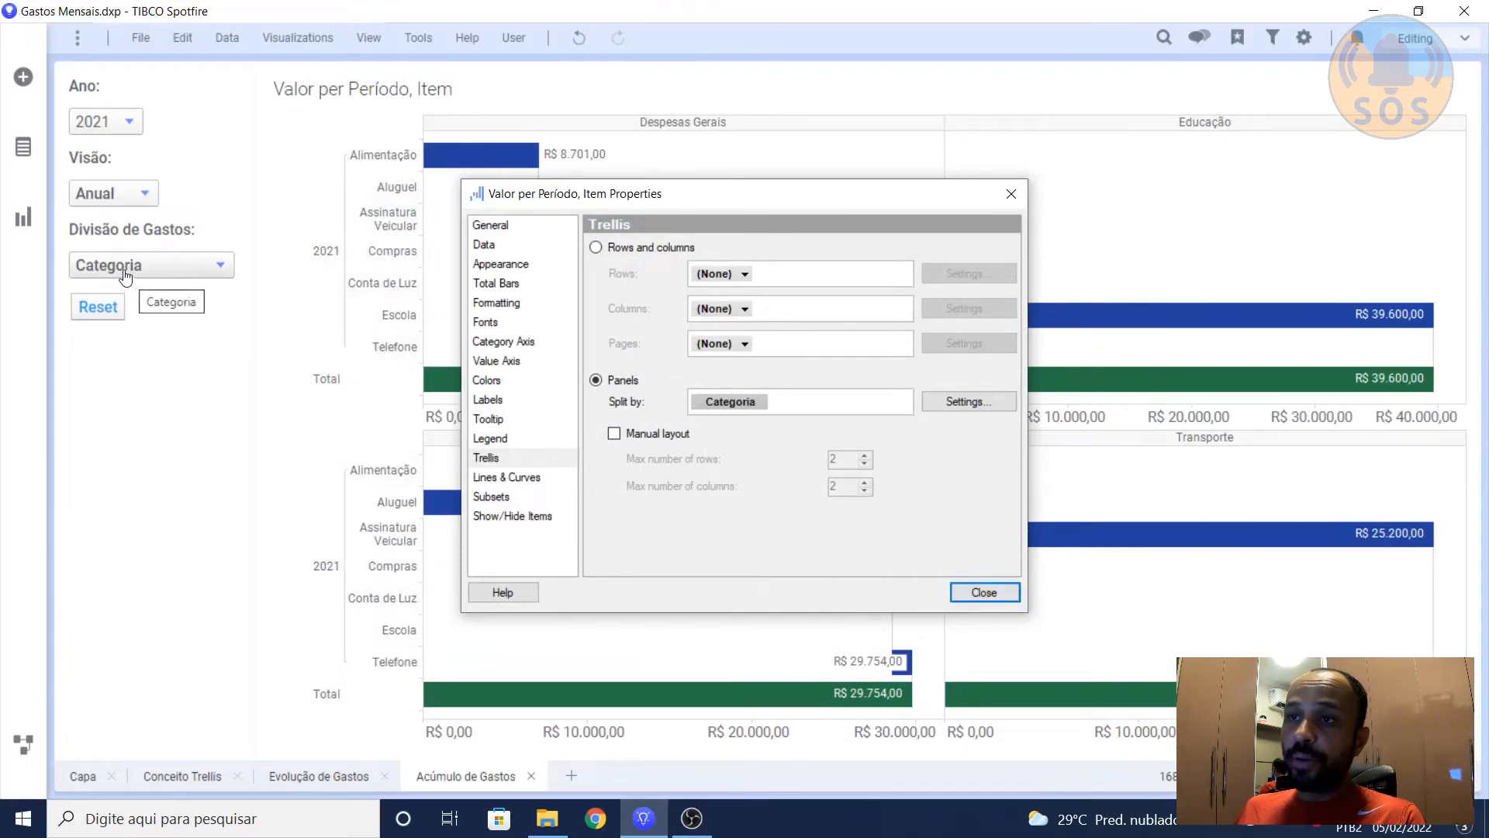
# Step: Review the fixed values of the formapagamento drop-down in the text area, then close the control, chart properties and text area editor unchanged
pyautogui.rightClick(101, 364)
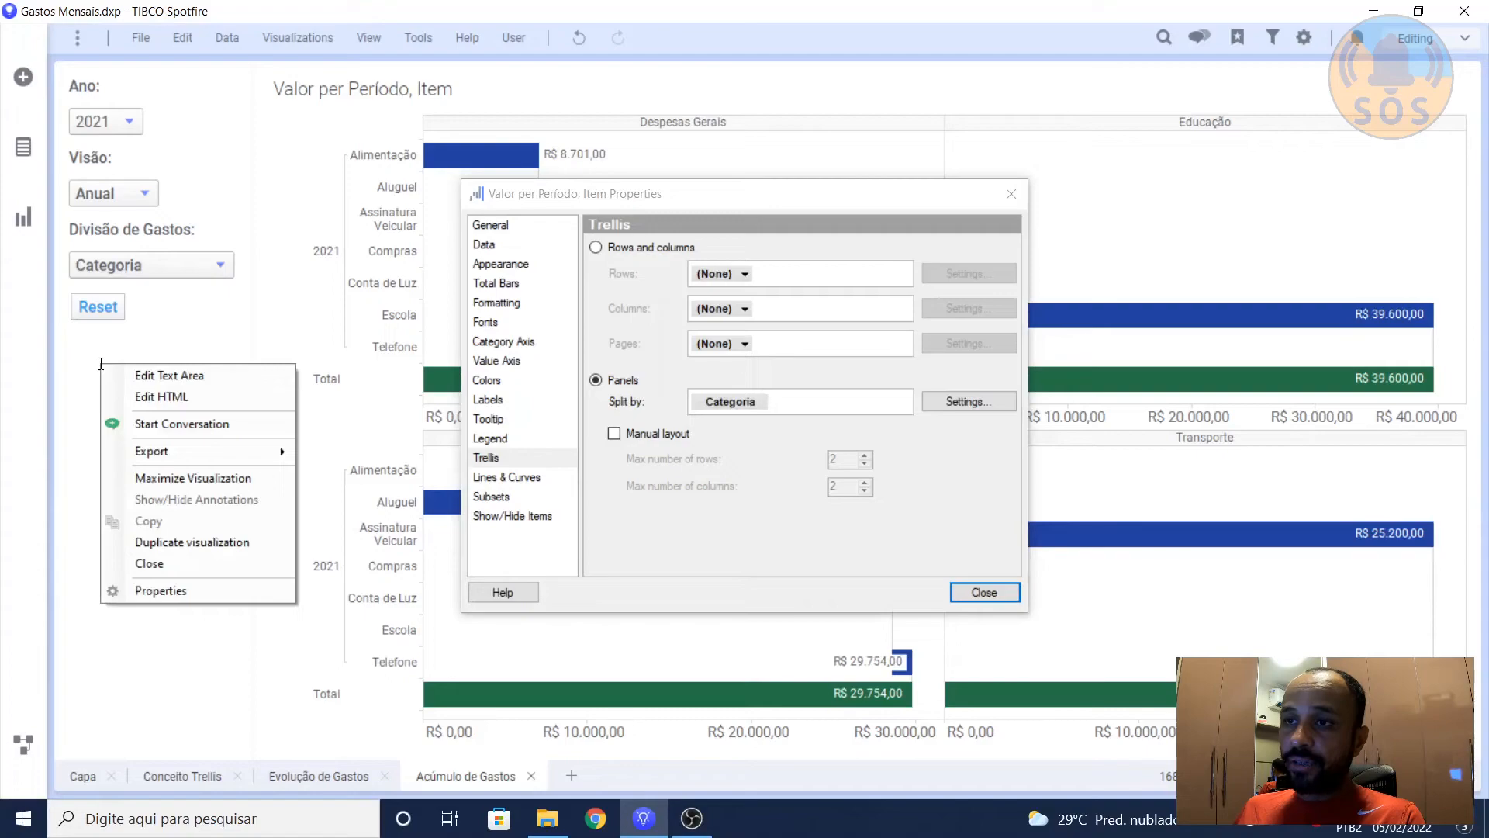
pyautogui.click(123, 376)
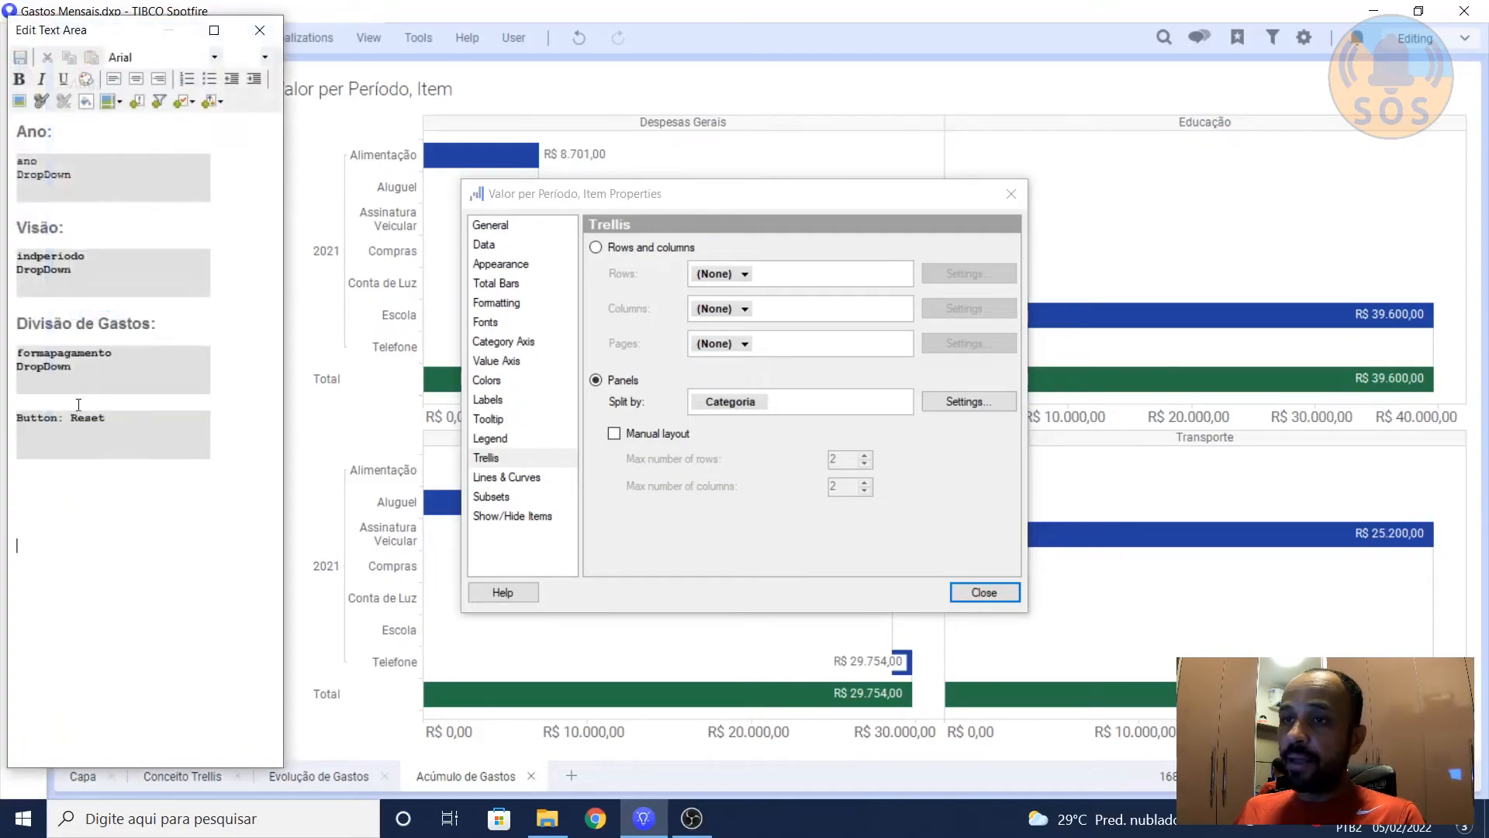
pyautogui.rightClick(68, 356)
pyautogui.click(77, 326)
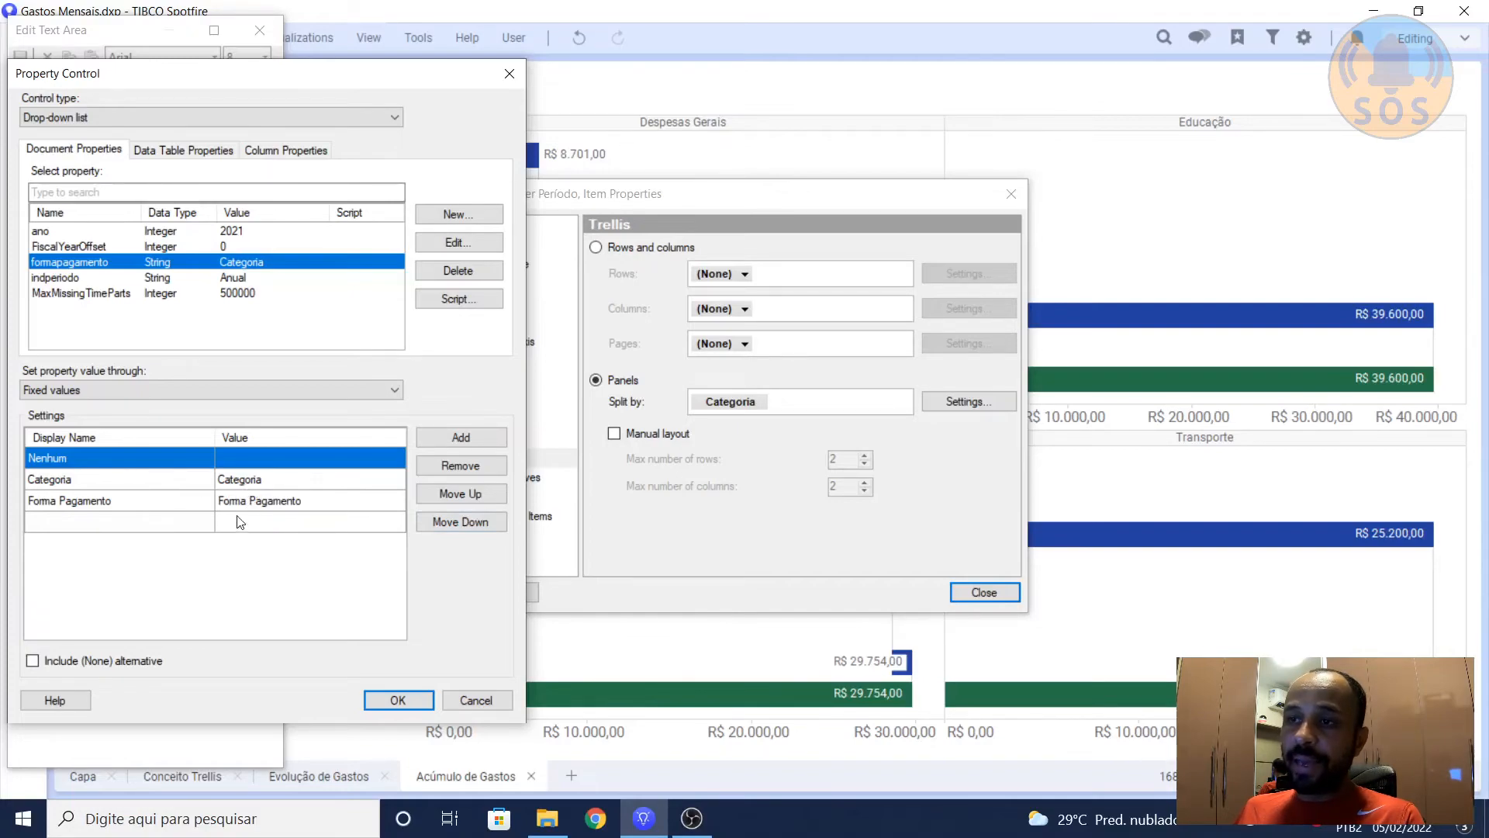
pyautogui.click(473, 701)
pyautogui.click(996, 594)
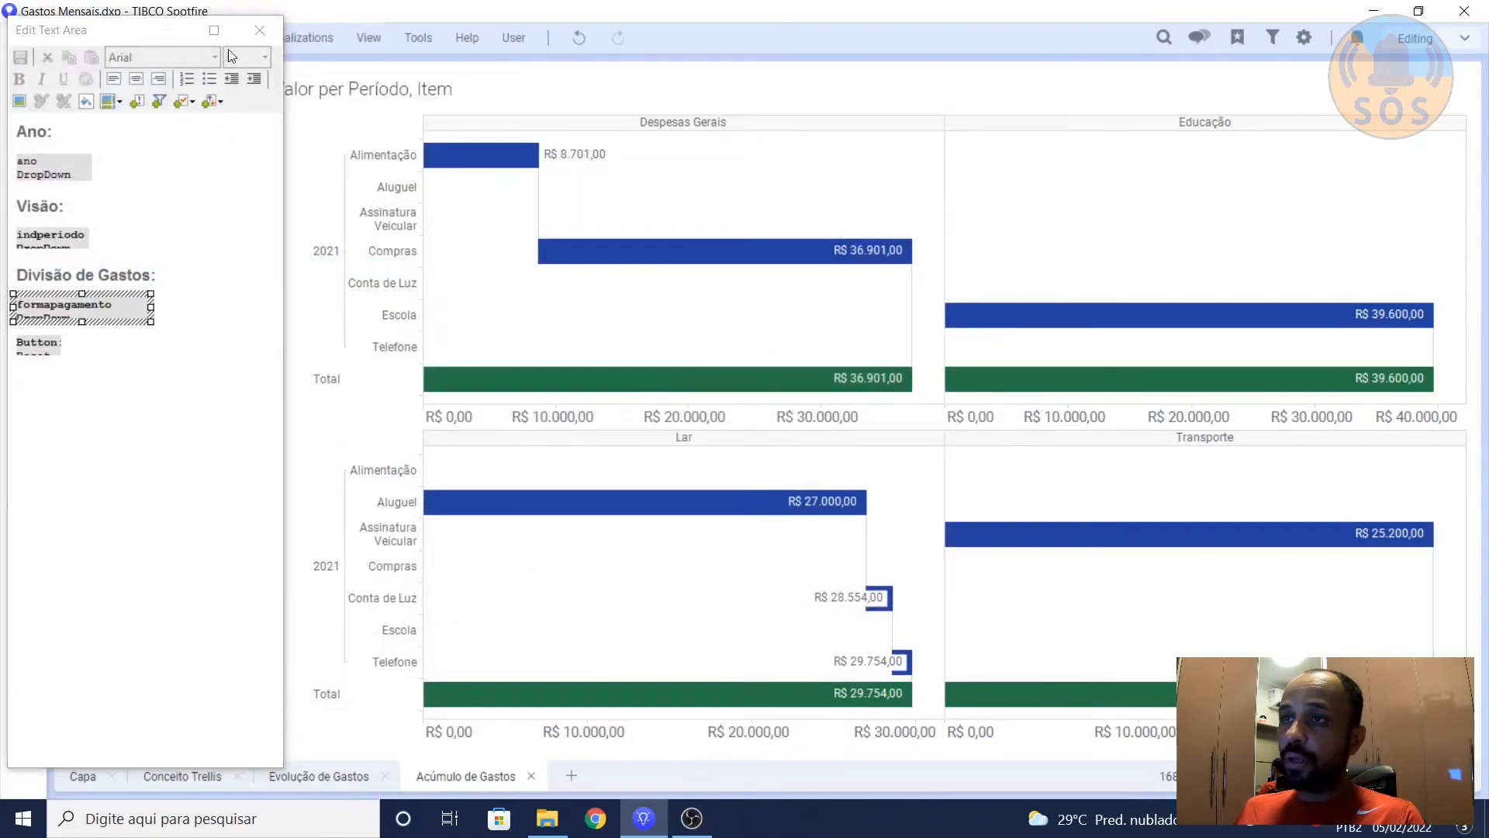
pyautogui.click(260, 31)
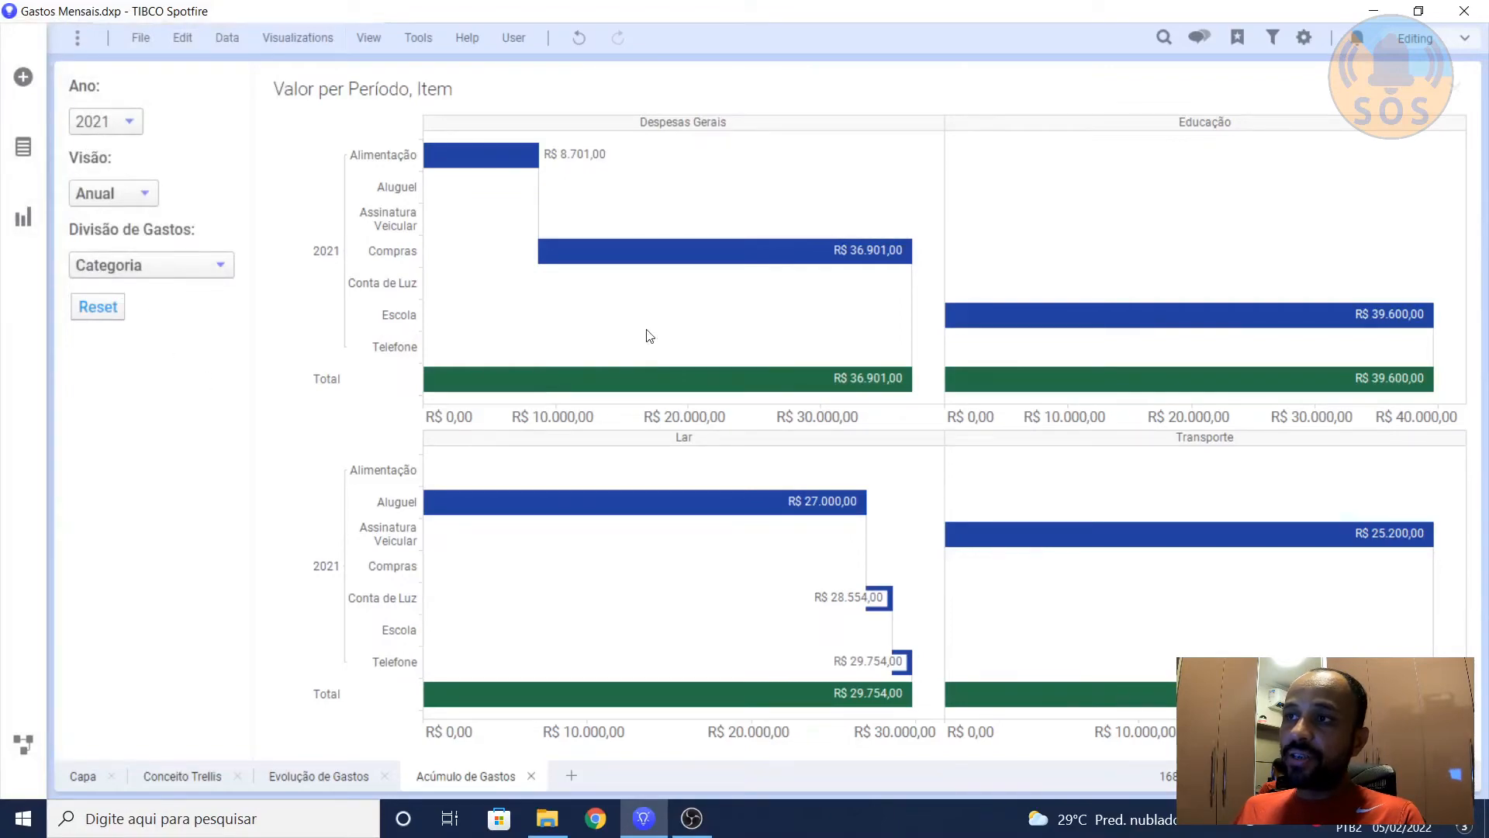
# Step: Set Divisão de Gastos to Forma Pagamento to split the waterfall chart by payment method
pyautogui.moveTo(557, 249)
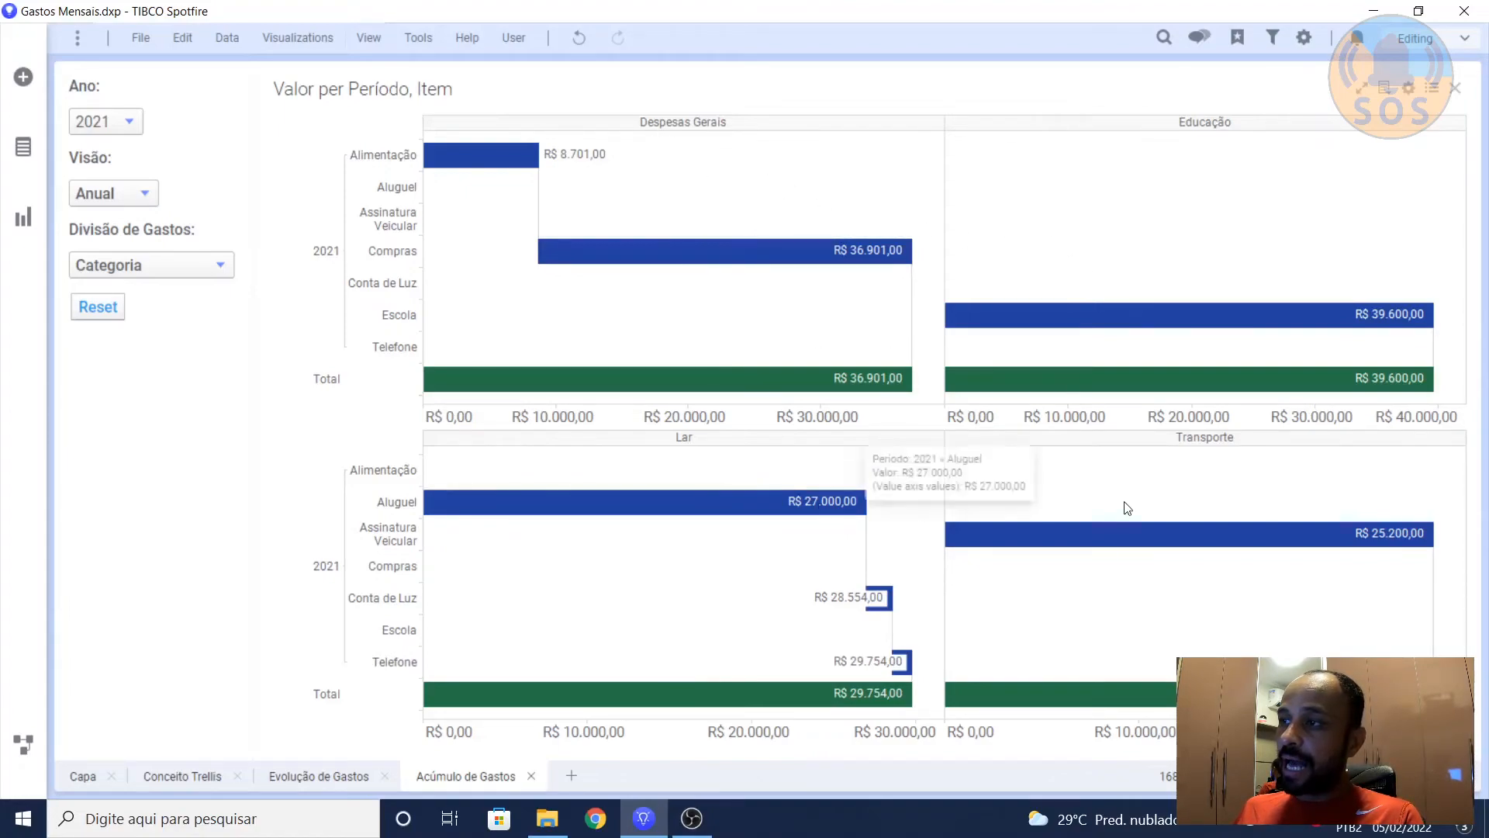
pyautogui.click(208, 273)
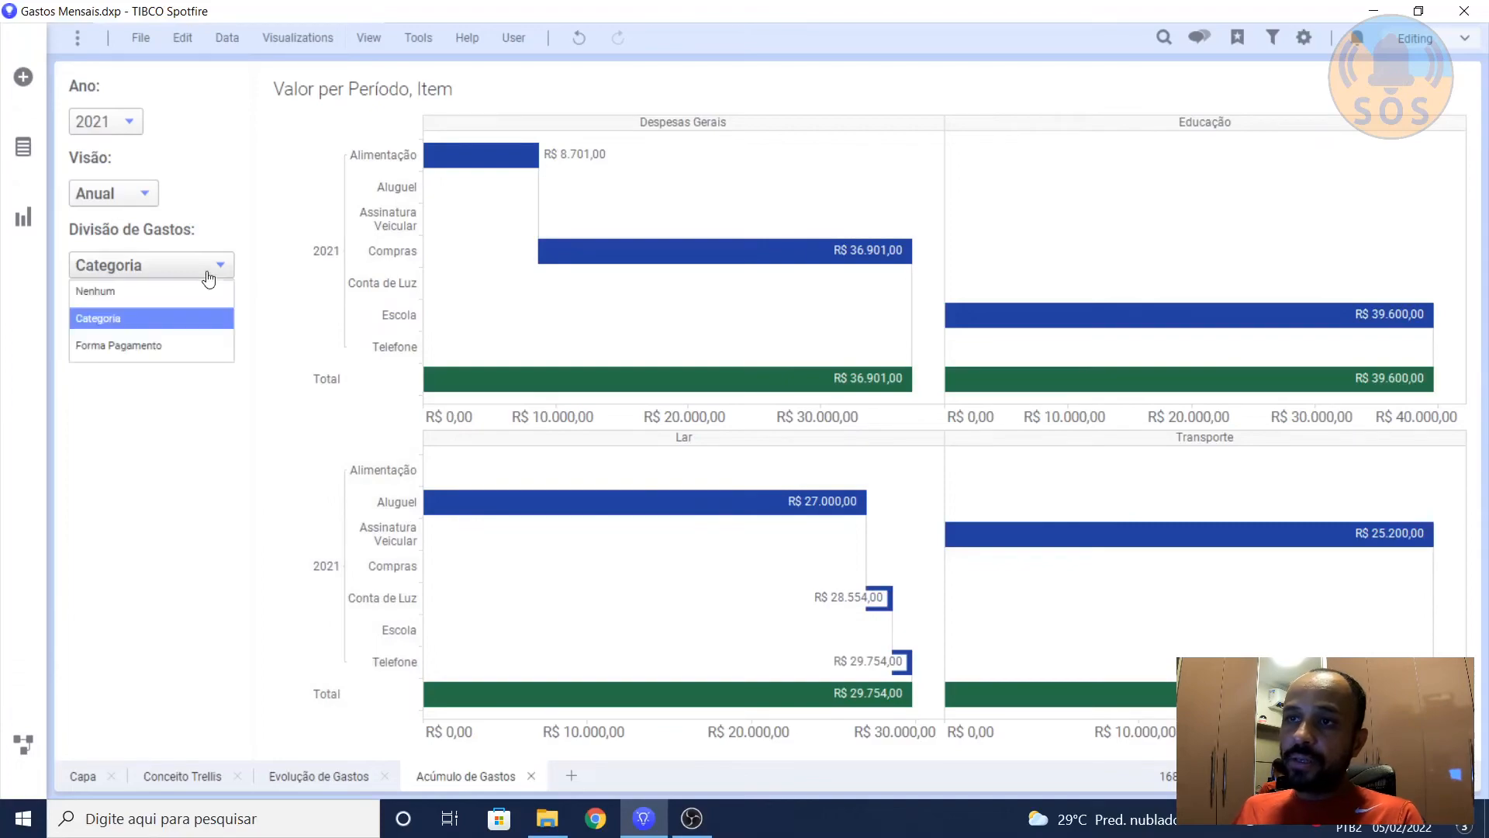
pyautogui.click(161, 346)
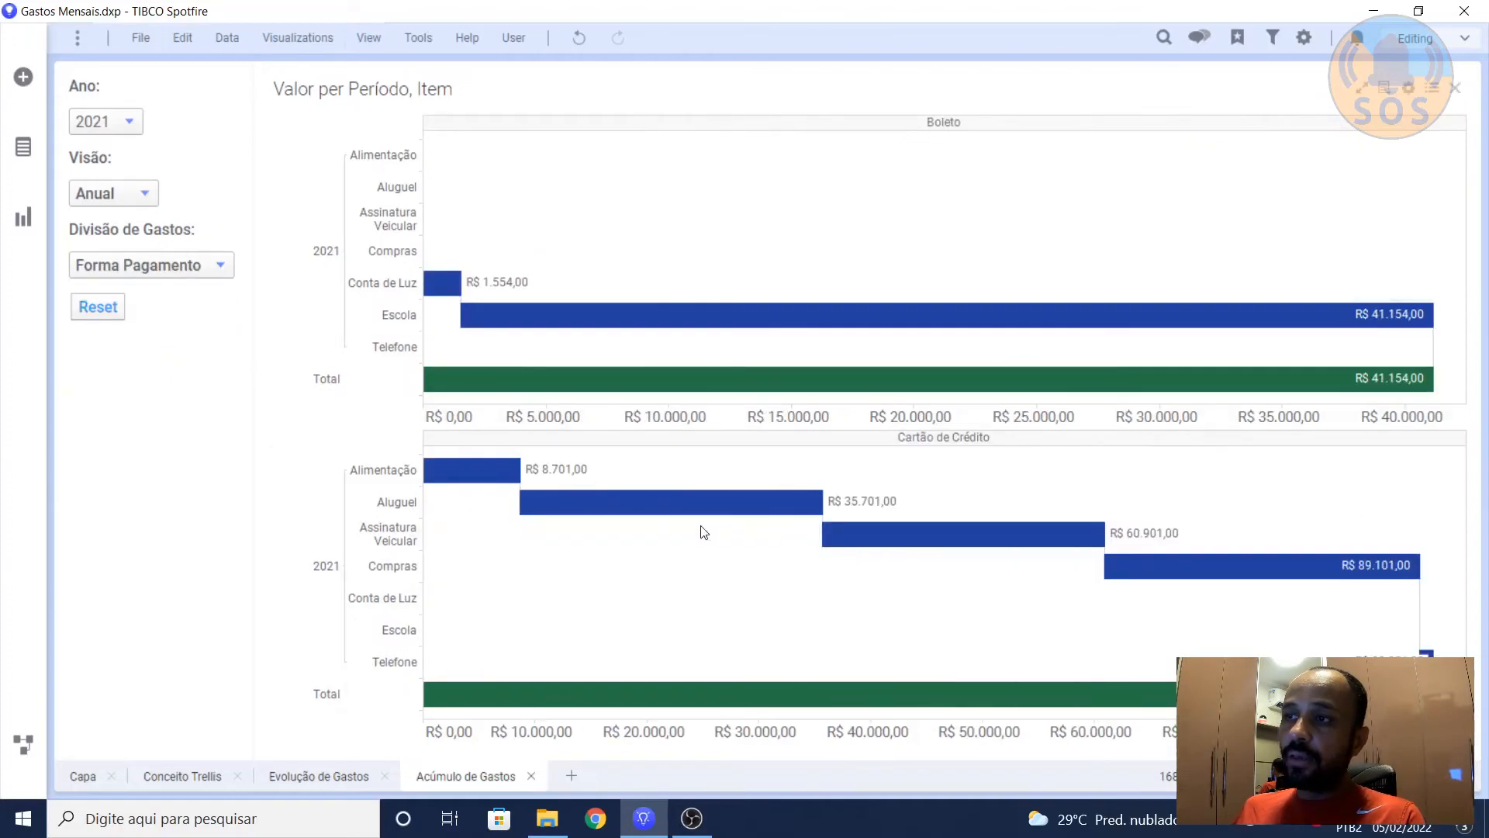